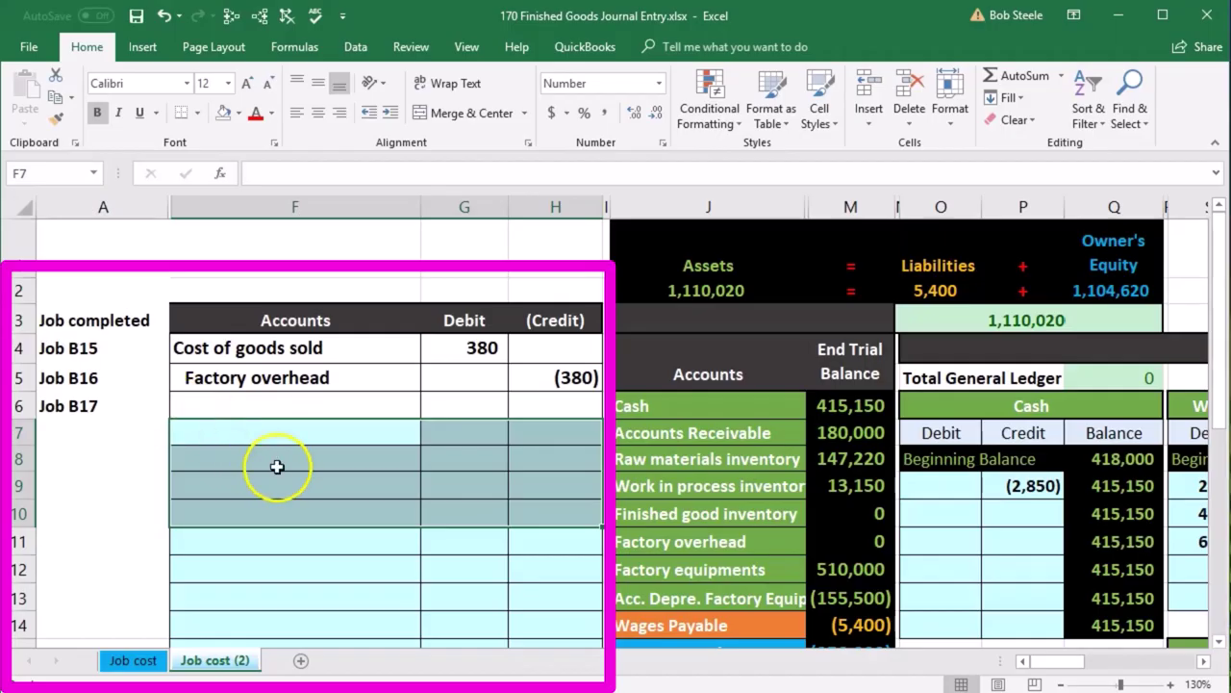
- Review the general ledger and the trial balance accounts from Cash down to Sales beside the journal entry area
{"action": "left_click_drag", "start_coordinate": [1072, 659], "coordinate": [1100, 660]}
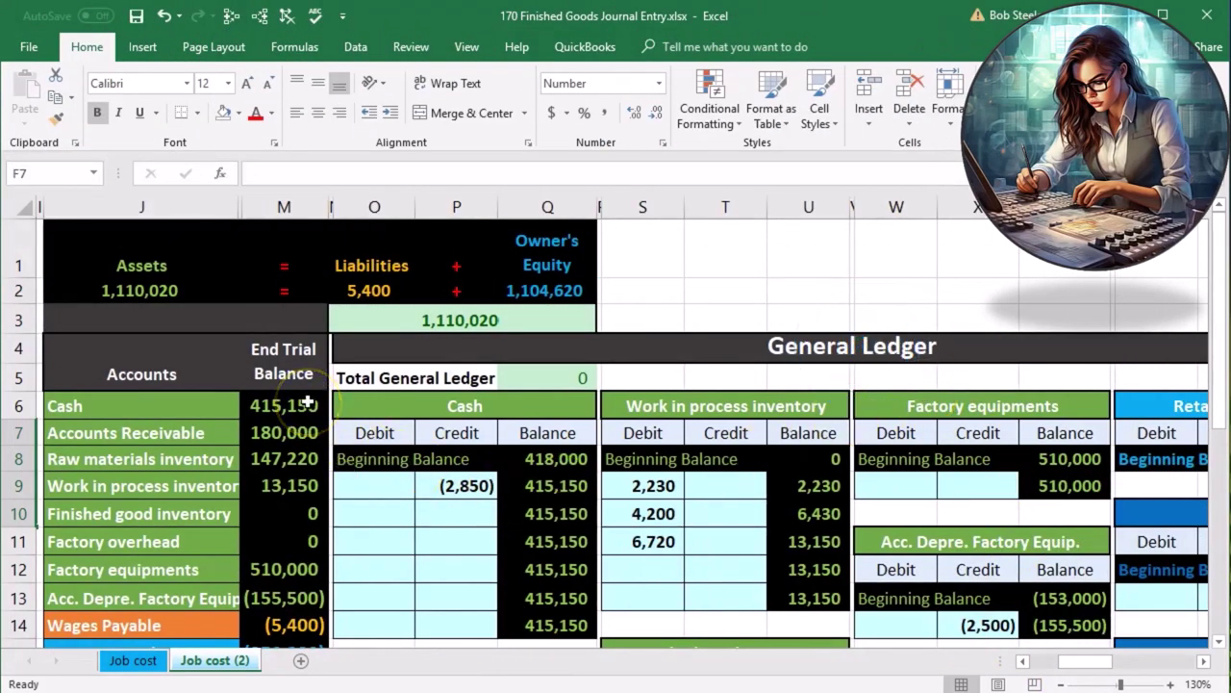
{"action": "left_click_drag", "start_coordinate": [1086, 661], "coordinate": [1039, 662]}
{"action": "left_click_drag", "start_coordinate": [717, 404], "coordinate": [811, 568]}
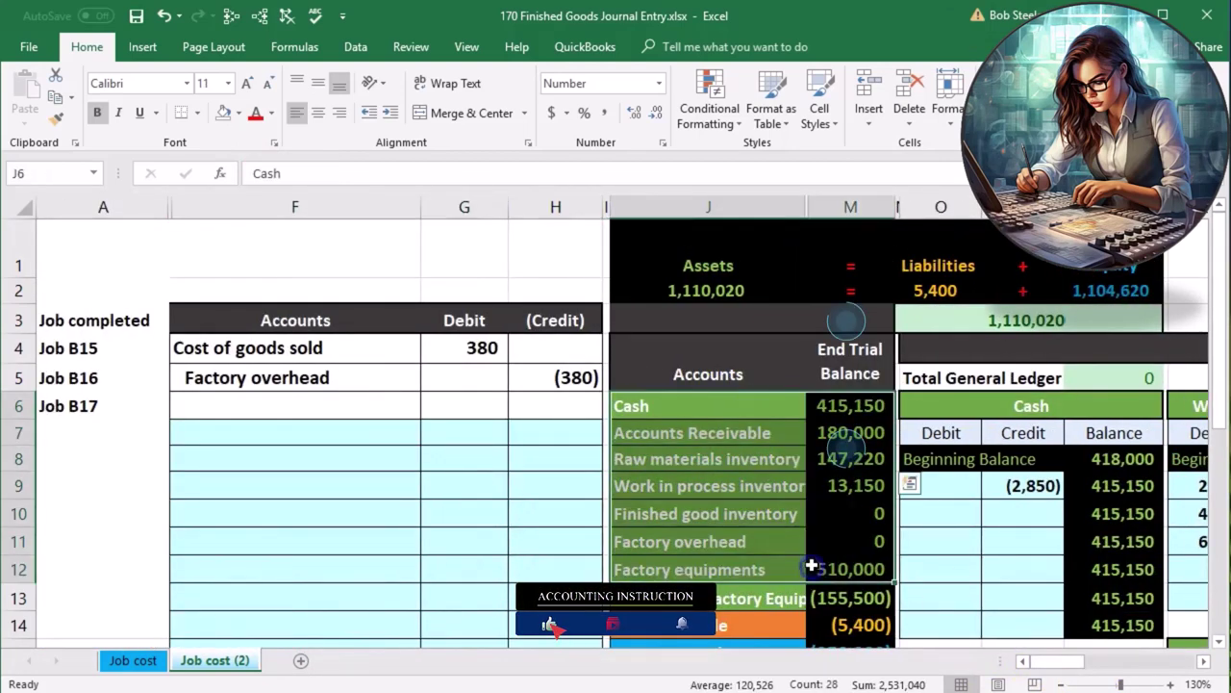
{"action": "scroll", "coordinate": [811, 567], "scroll_direction": "down", "scroll_amount": 1}
{"action": "left_click_drag", "start_coordinate": [783, 515], "coordinate": [808, 539]}
{"action": "left_click", "coordinate": [770, 505]}
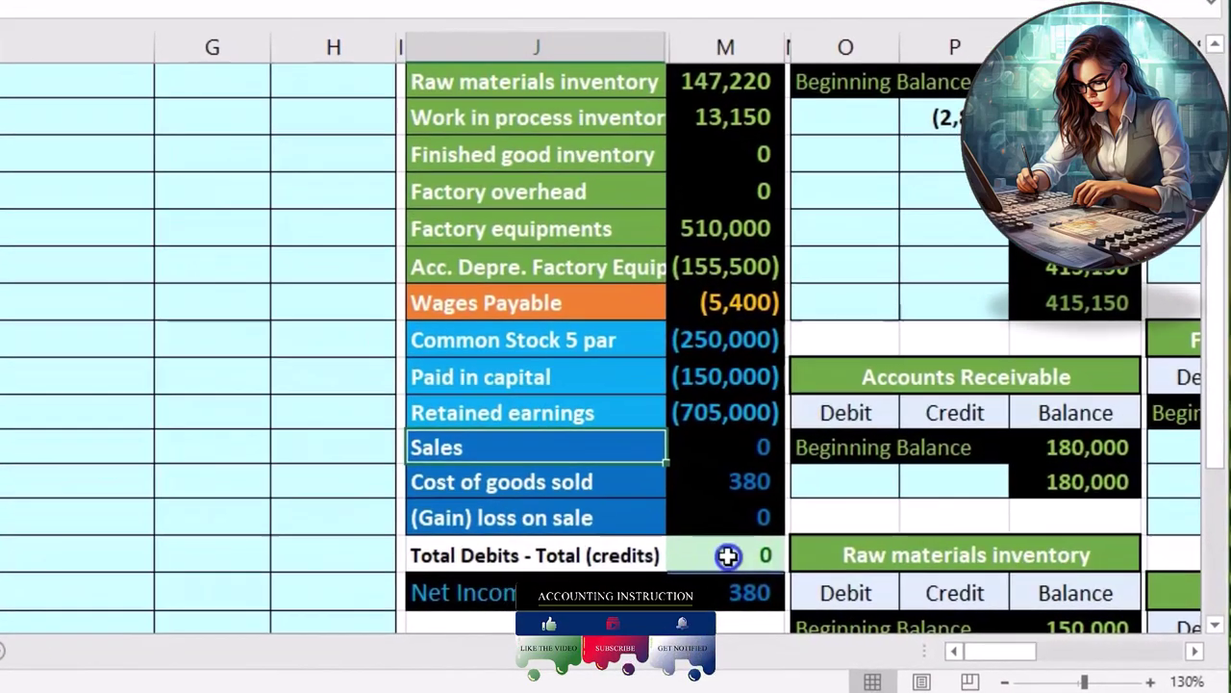
- Inspect the formulas behind the trial balance's Total Debits - Total (credits) and Net Income cells, leaving them as they are
{"action": "double_click", "coordinate": [853, 585]}
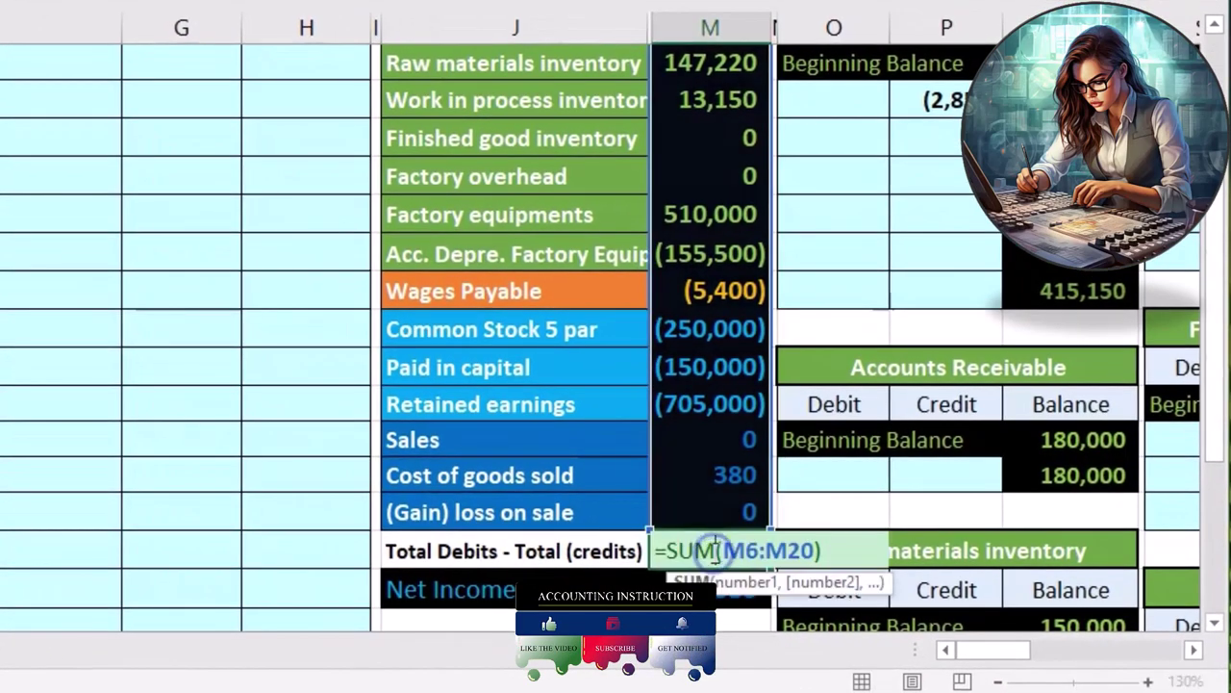
{"action": "key", "text": "Return"}
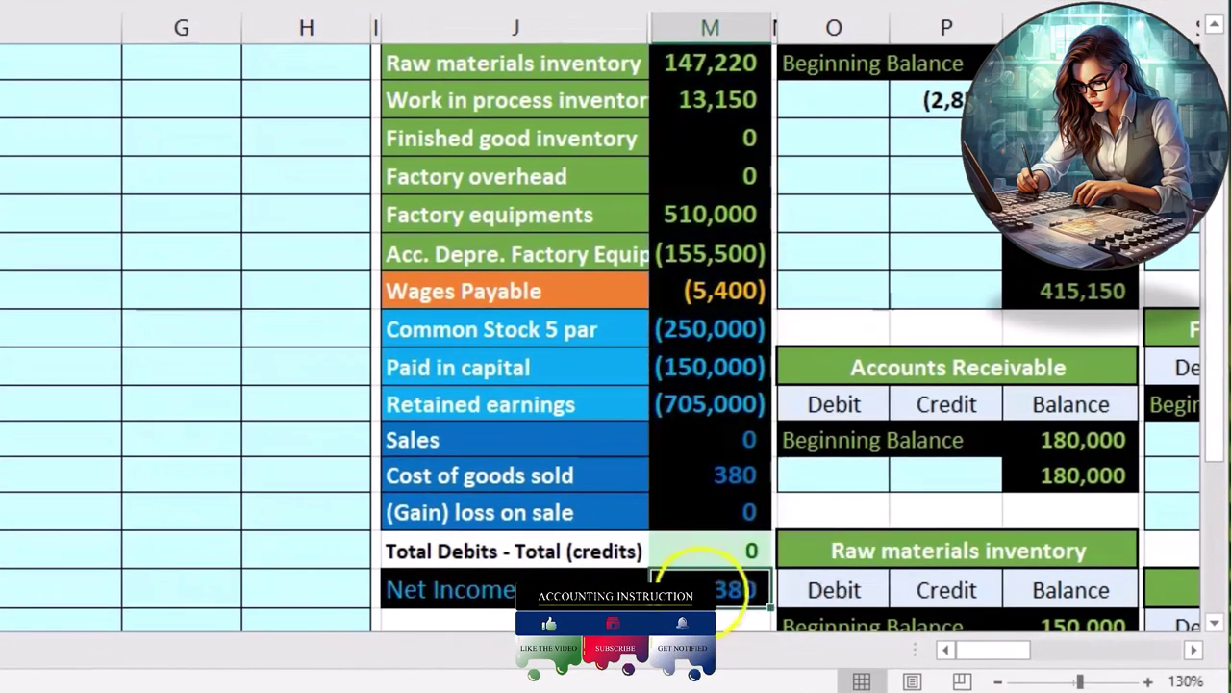
{"action": "double_click", "coordinate": [710, 582]}
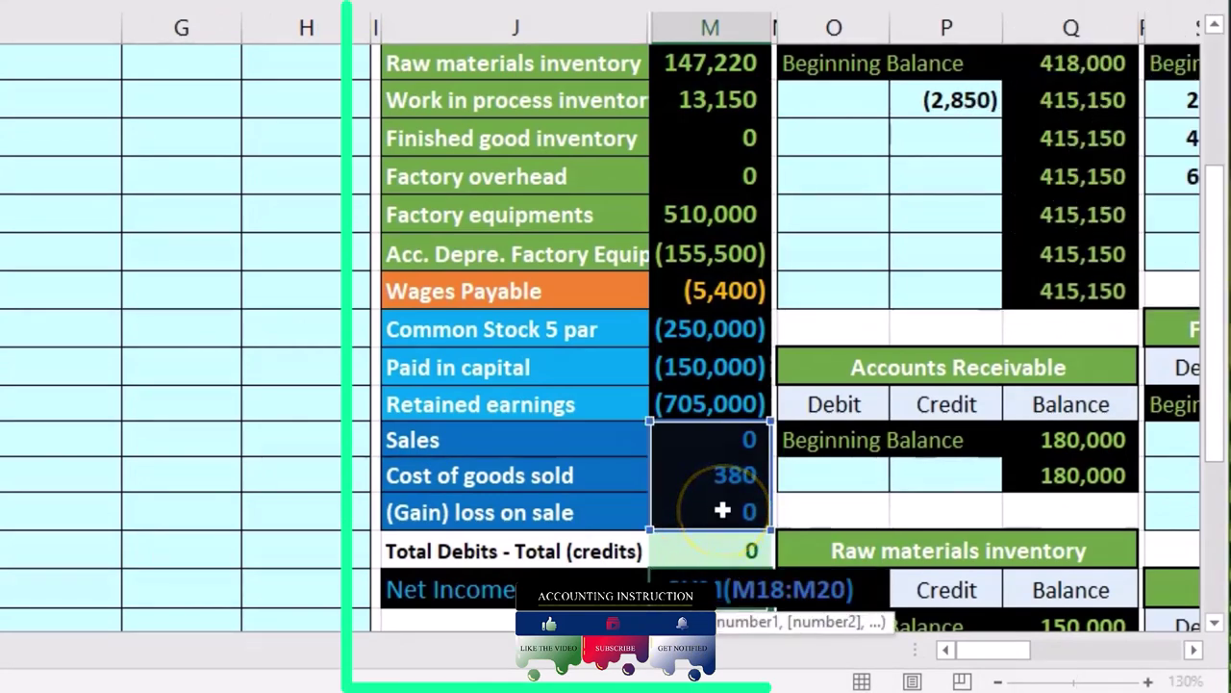
{"action": "key", "text": "Return"}
{"action": "scroll", "coordinate": [461, 507], "scroll_direction": "up", "scroll_amount": 2}
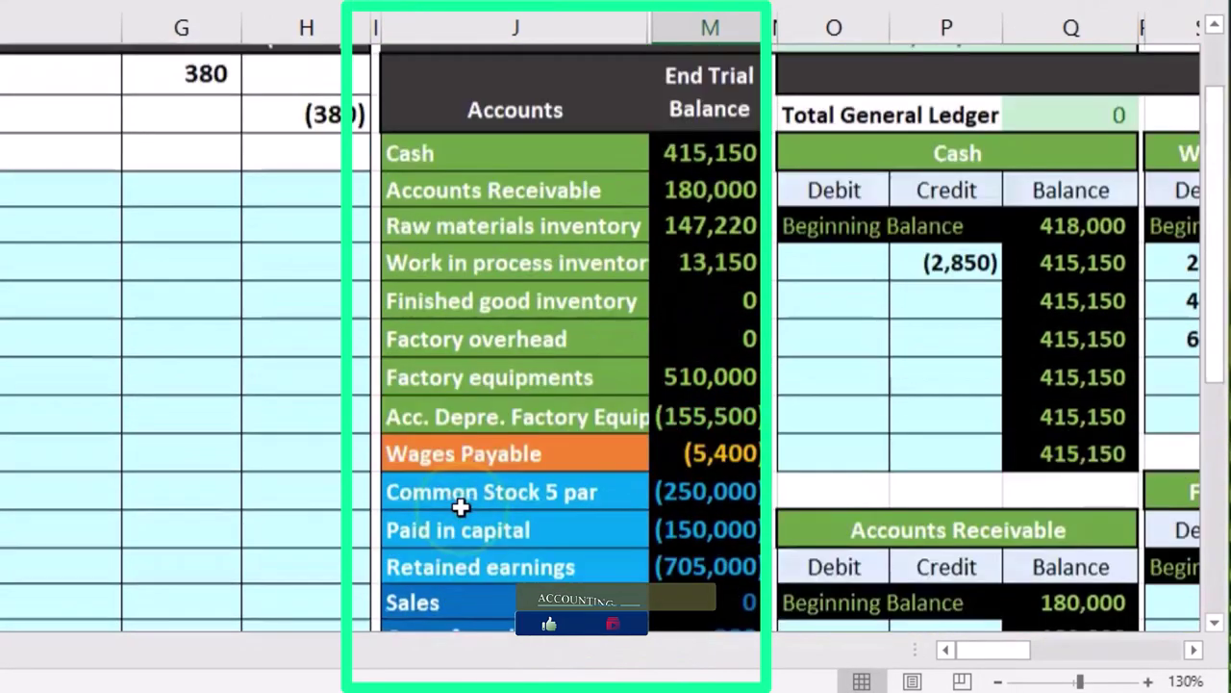
{"action": "scroll", "coordinate": [461, 507], "scroll_direction": "up", "scroll_amount": 1}
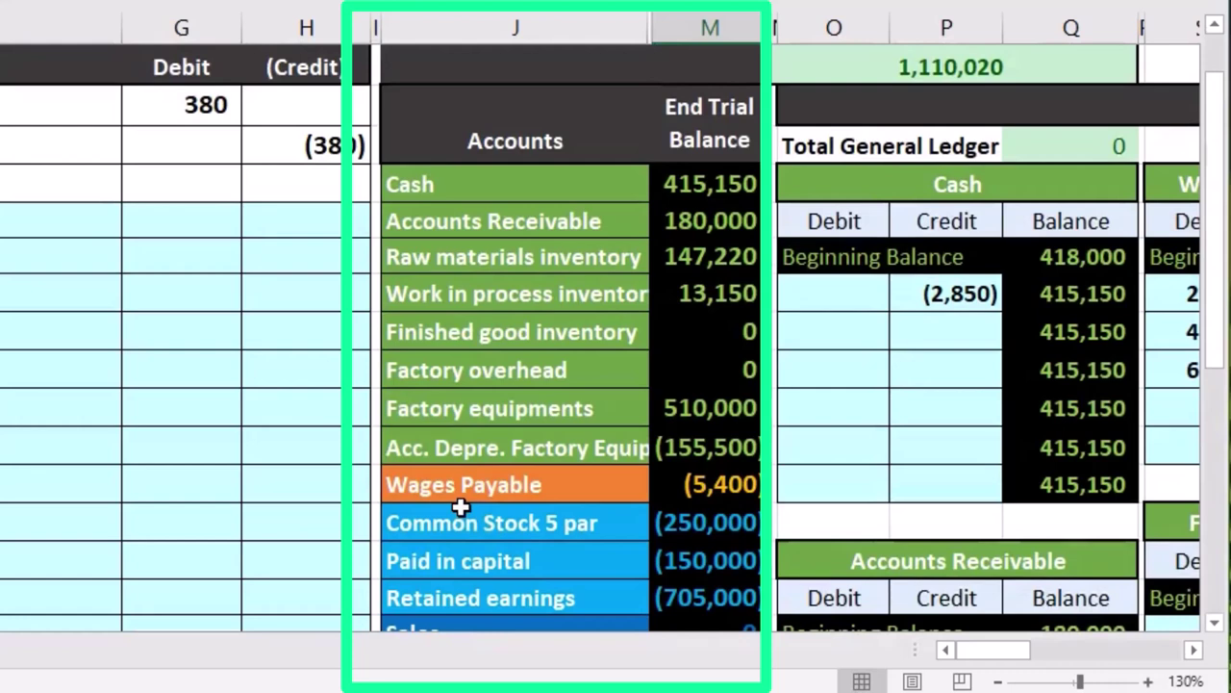
{"action": "scroll", "coordinate": [461, 507], "scroll_direction": "up", "scroll_amount": 3}
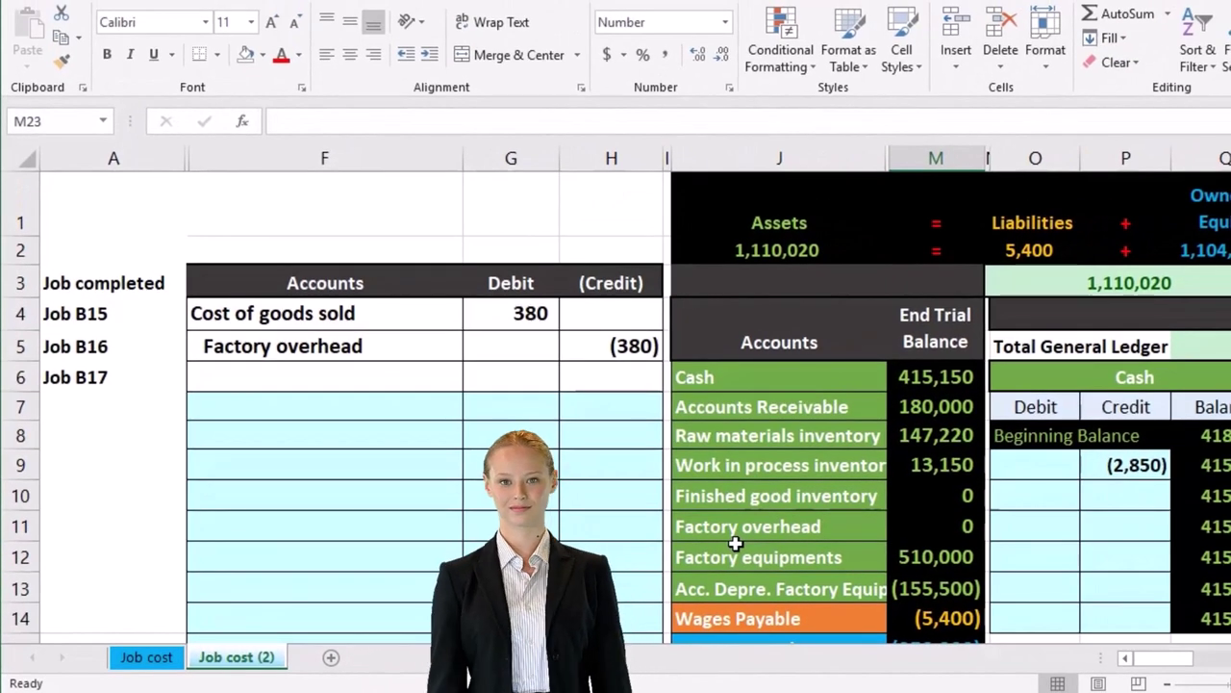
- Check the trial balance's work in process and finished goods inventory amounts, and find Job B15 in the job cost record
{"action": "left_click", "coordinate": [902, 469]}
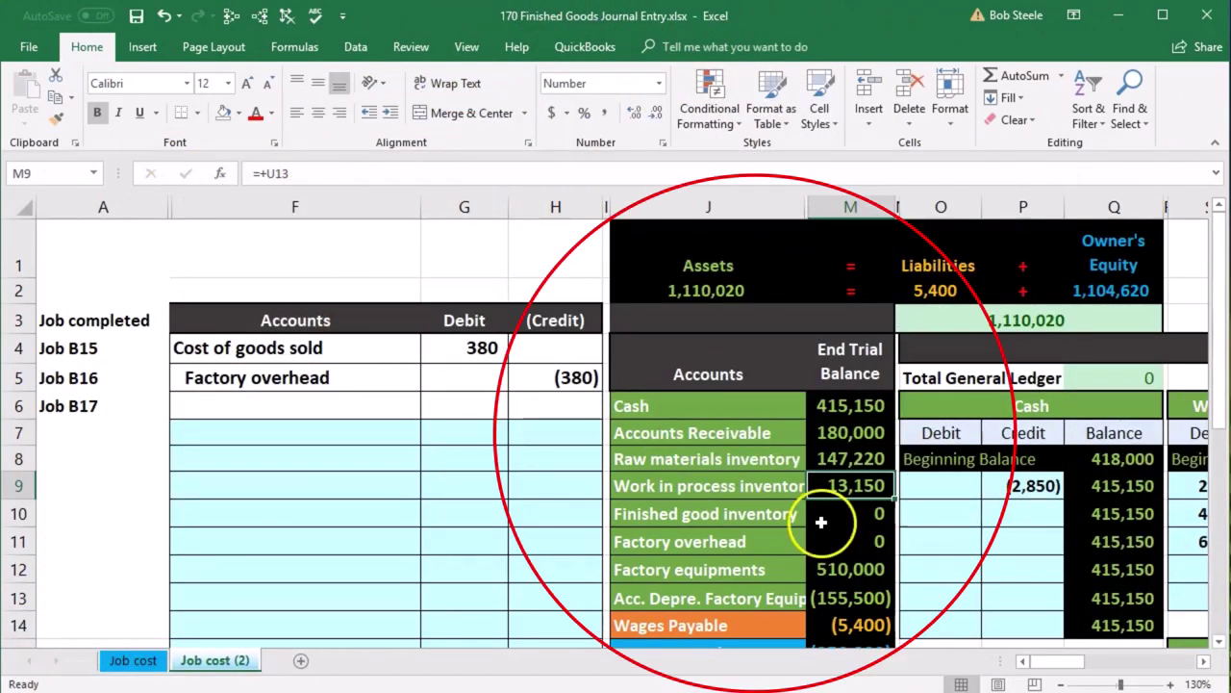
{"action": "left_click", "coordinate": [823, 518]}
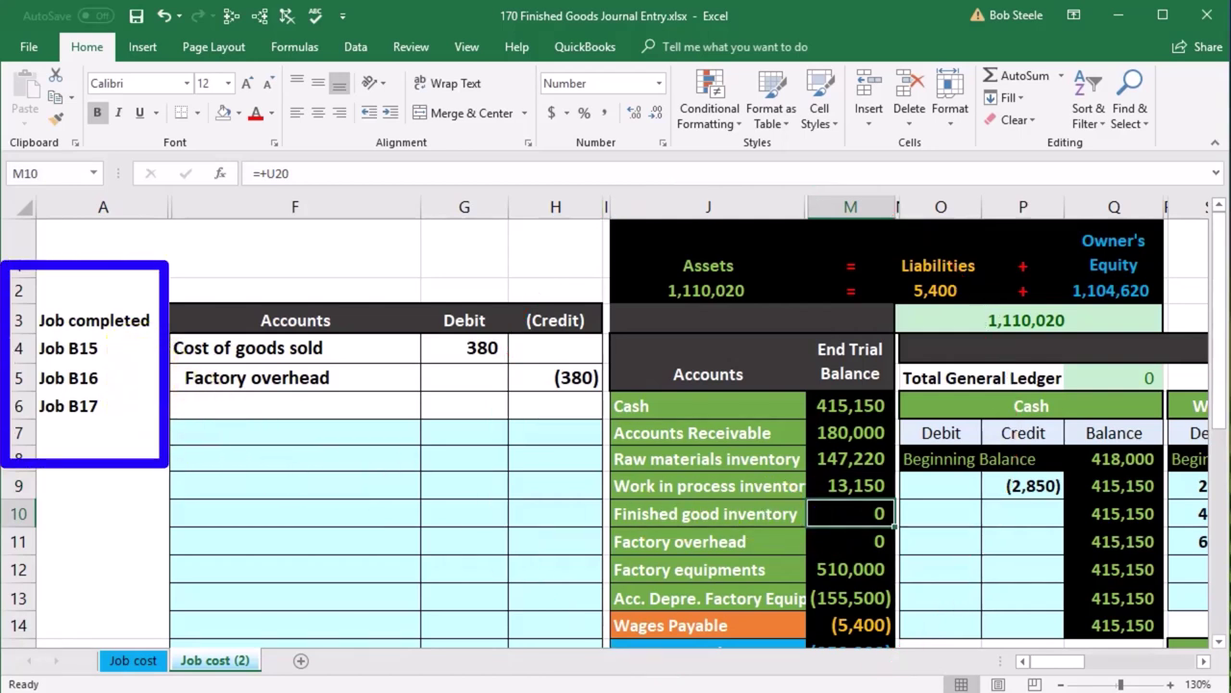
{"action": "left_click", "coordinate": [1204, 664]}
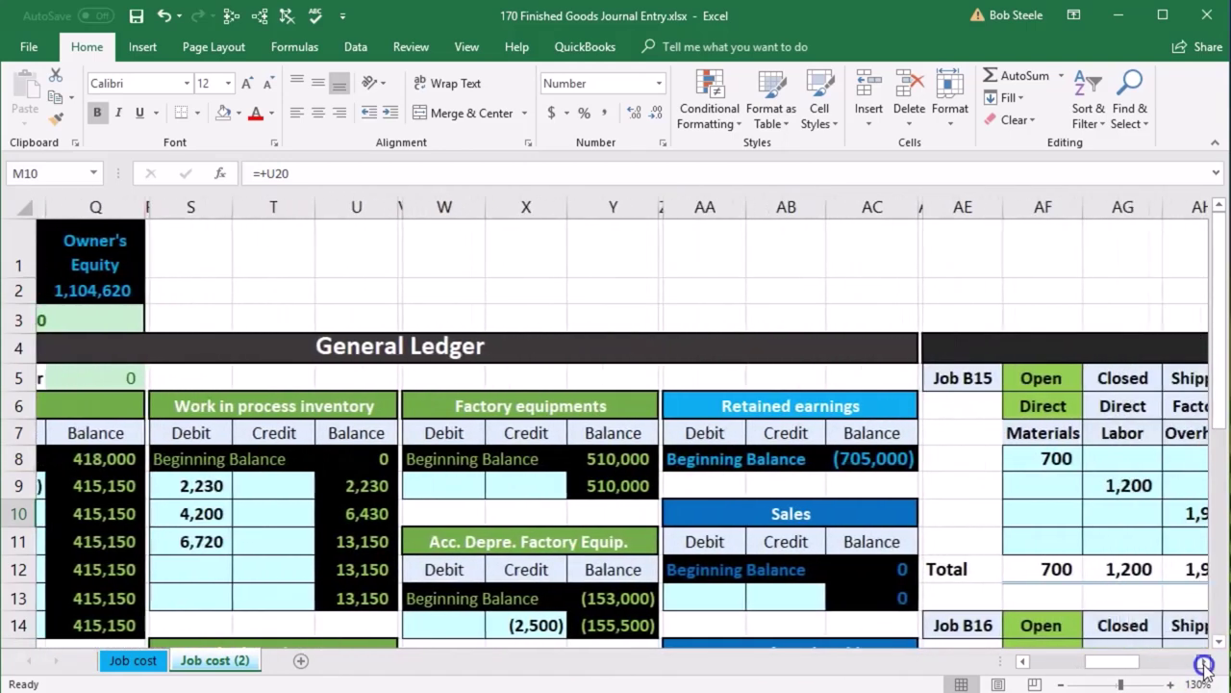
{"action": "left_click_drag", "start_coordinate": [1205, 664], "coordinate": [1205, 663]}
{"action": "scroll", "coordinate": [965, 583], "scroll_direction": "down", "scroll_amount": 1}
{"action": "scroll", "coordinate": [618, 398], "scroll_direction": "up", "scroll_amount": 1}
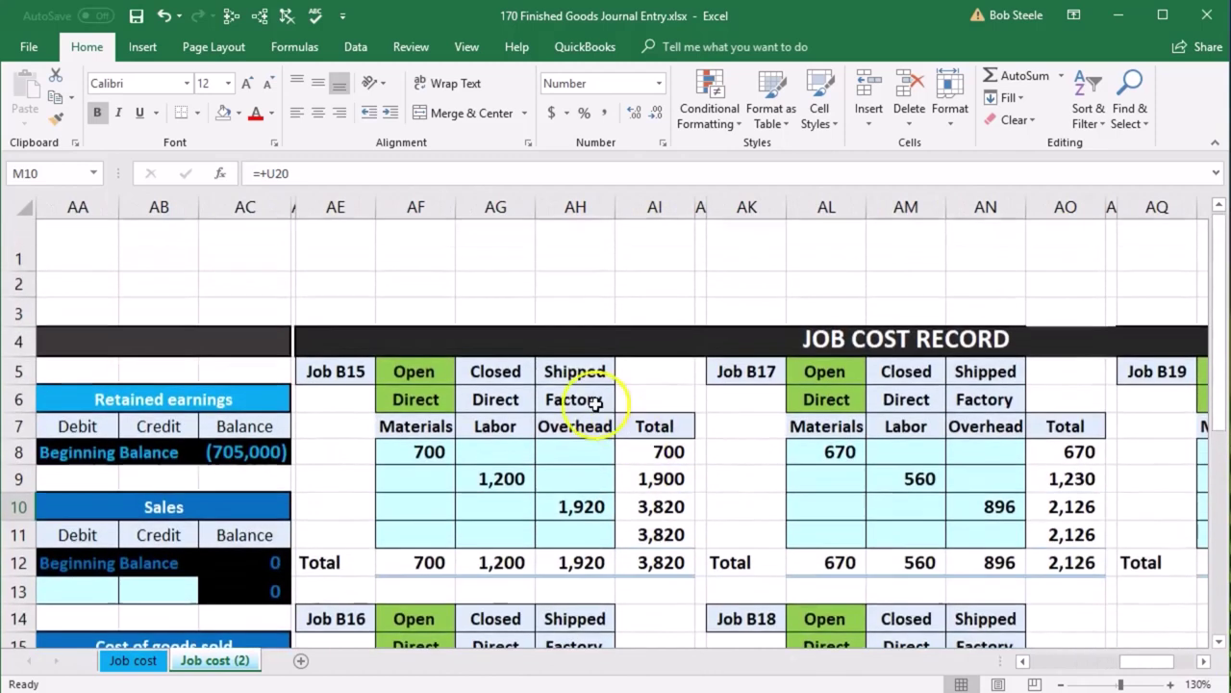
{"action": "scroll", "coordinate": [553, 397], "scroll_direction": "down", "scroll_amount": 1}
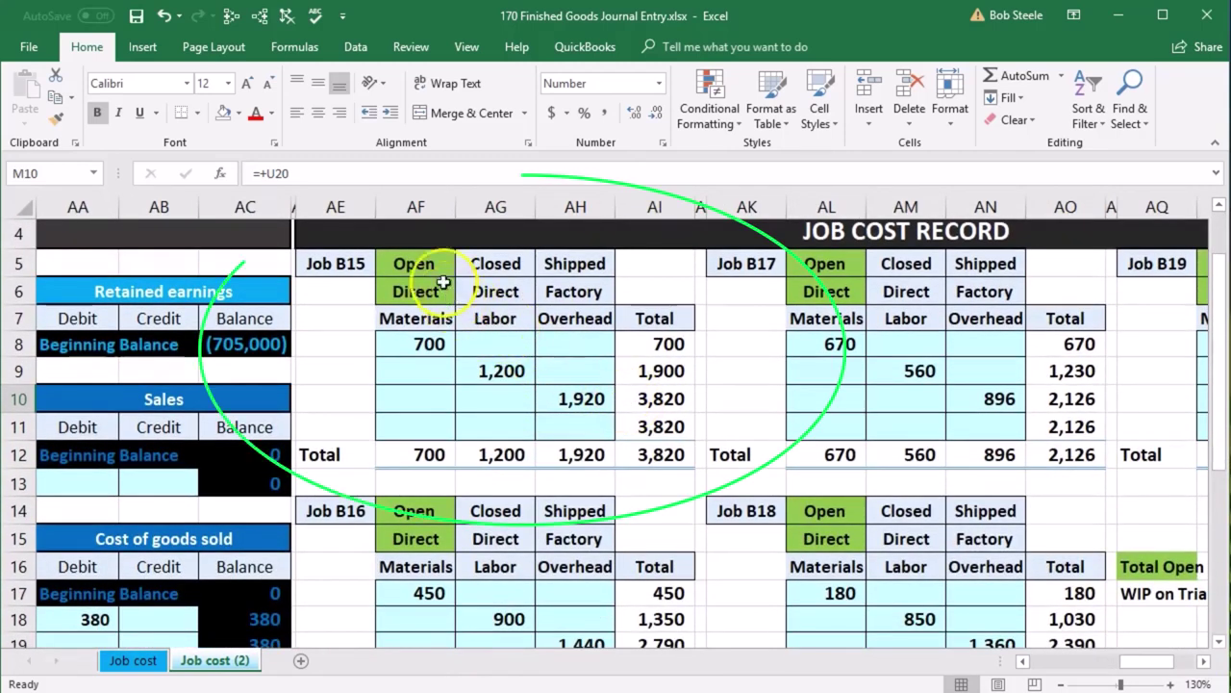
- Try copying the format of Job B15's Closed heading cells onto its green Open heading cells, and undo it
{"action": "left_click", "coordinate": [415, 264]}
{"action": "left_click", "coordinate": [495, 270]}
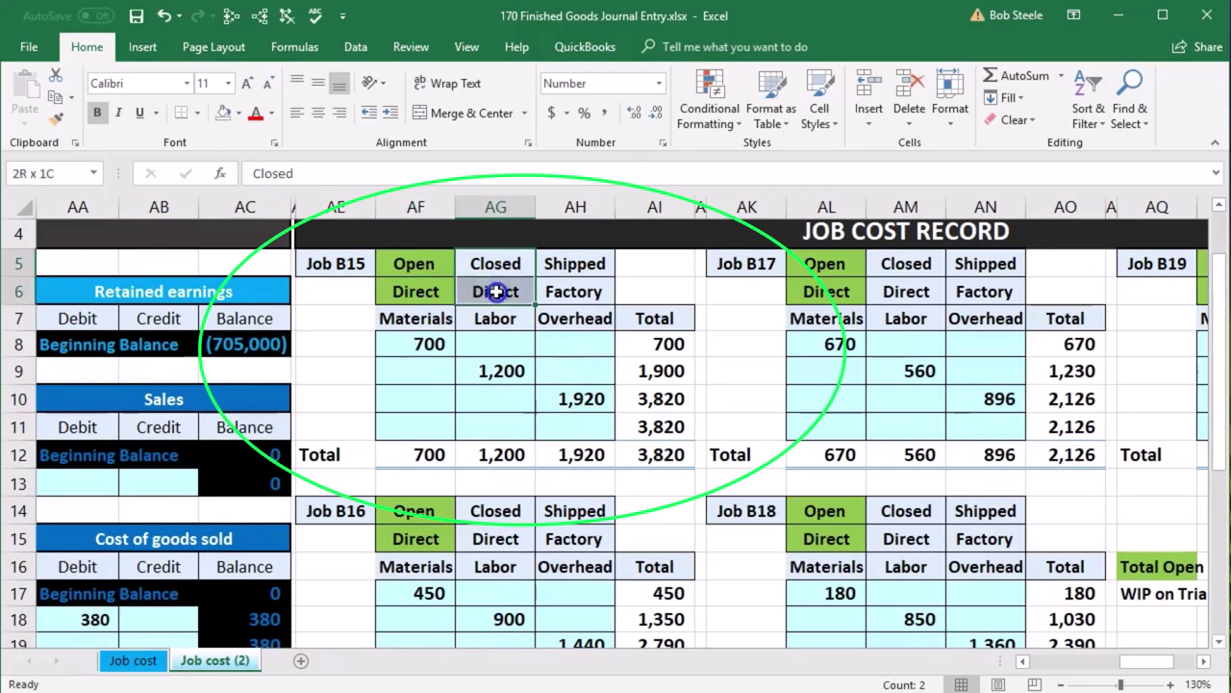
{"action": "left_click", "coordinate": [64, 120]}
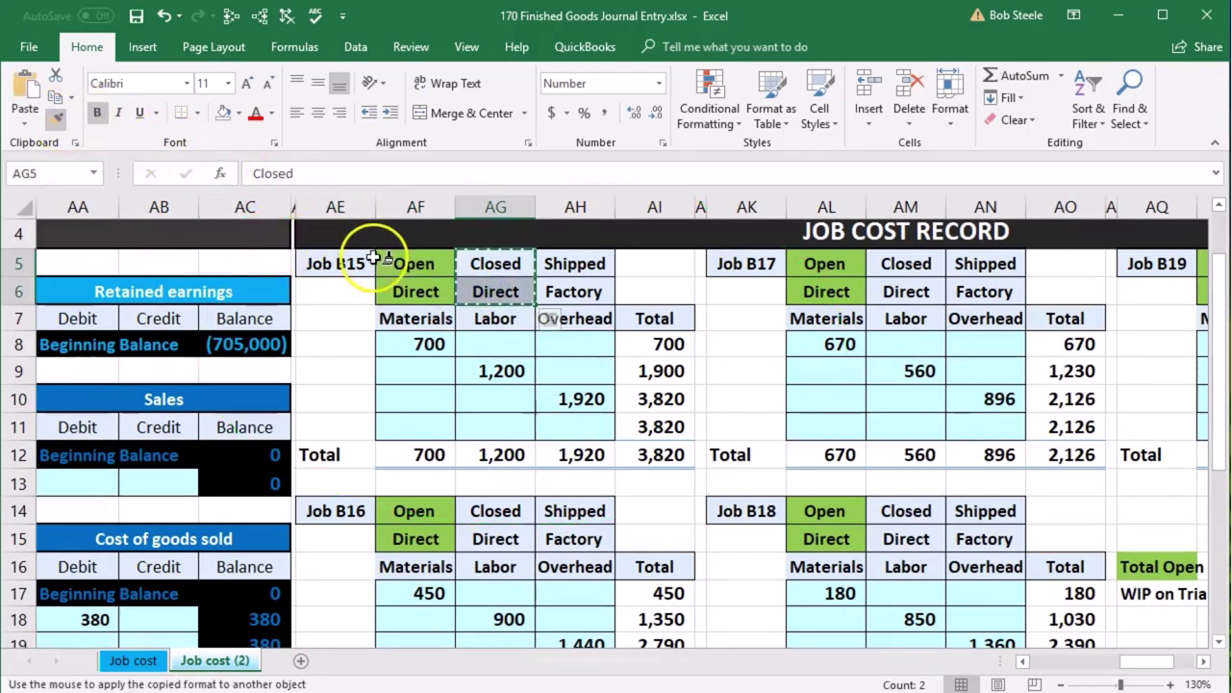
{"action": "left_click", "coordinate": [404, 262]}
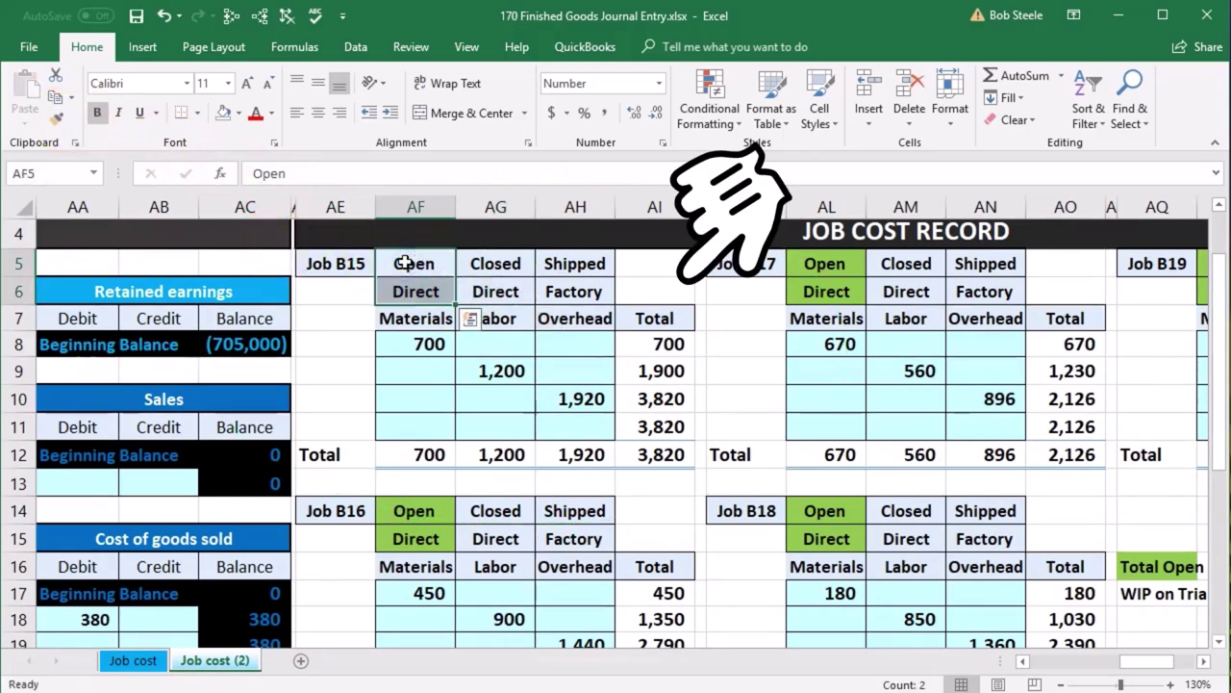
{"action": "left_click", "coordinate": [164, 15]}
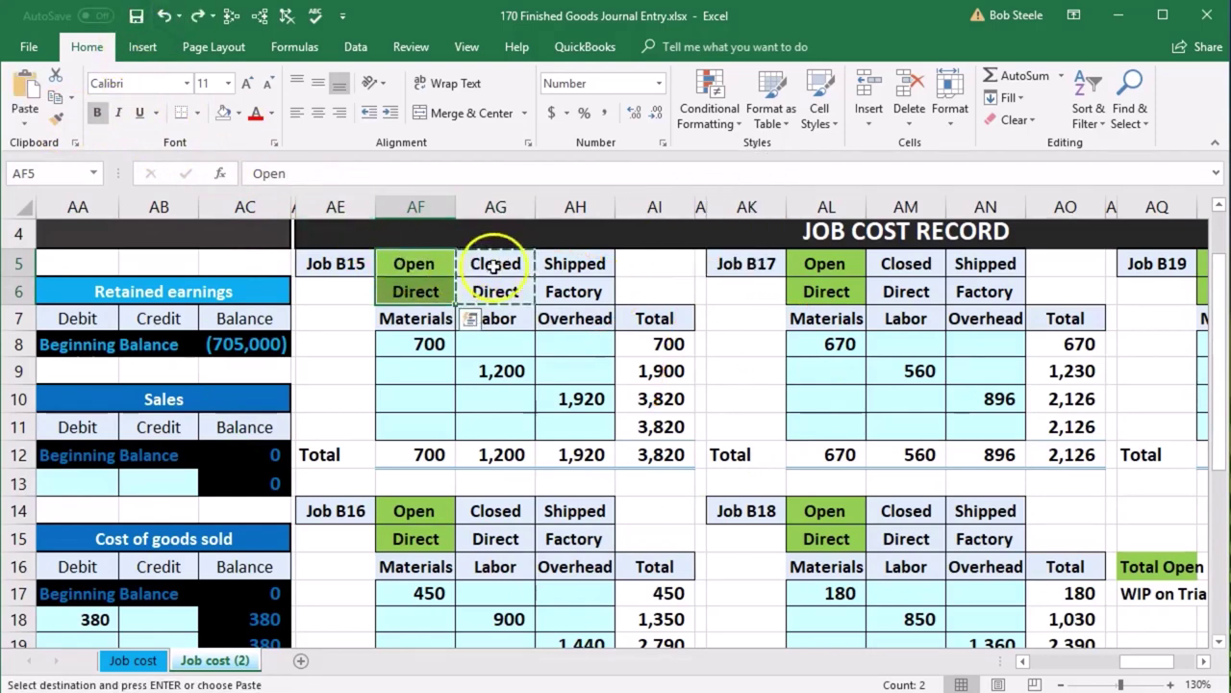
- Copy the format of Job B15's Closed heading cells AG5:AG6 onto the green Open heading cells AF5:AF6
{"action": "left_click_drag", "start_coordinate": [511, 277], "coordinate": [507, 295]}
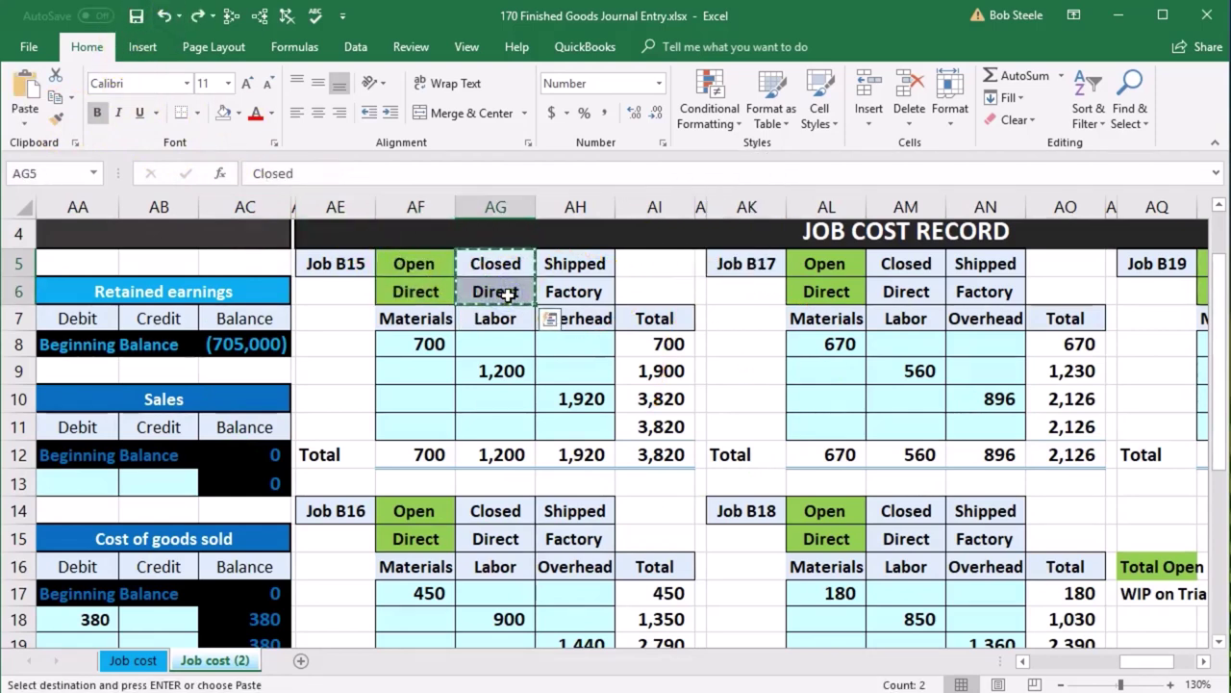
{"action": "left_click", "coordinate": [56, 121]}
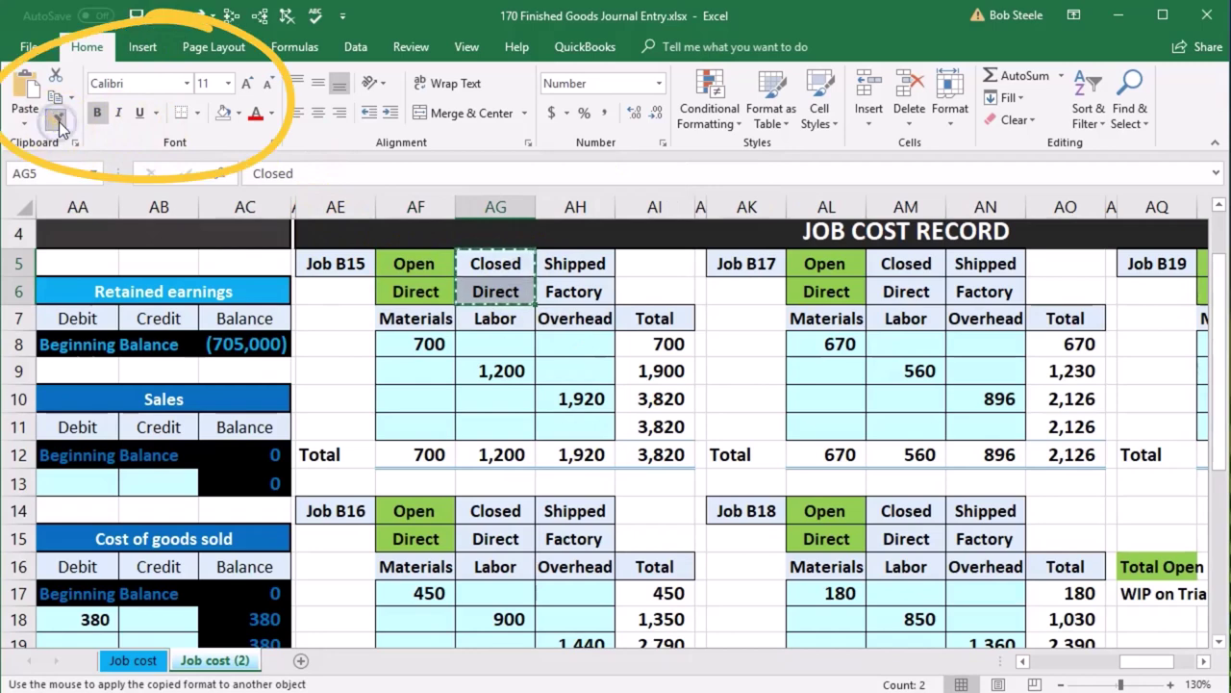
{"action": "left_click", "coordinate": [412, 262]}
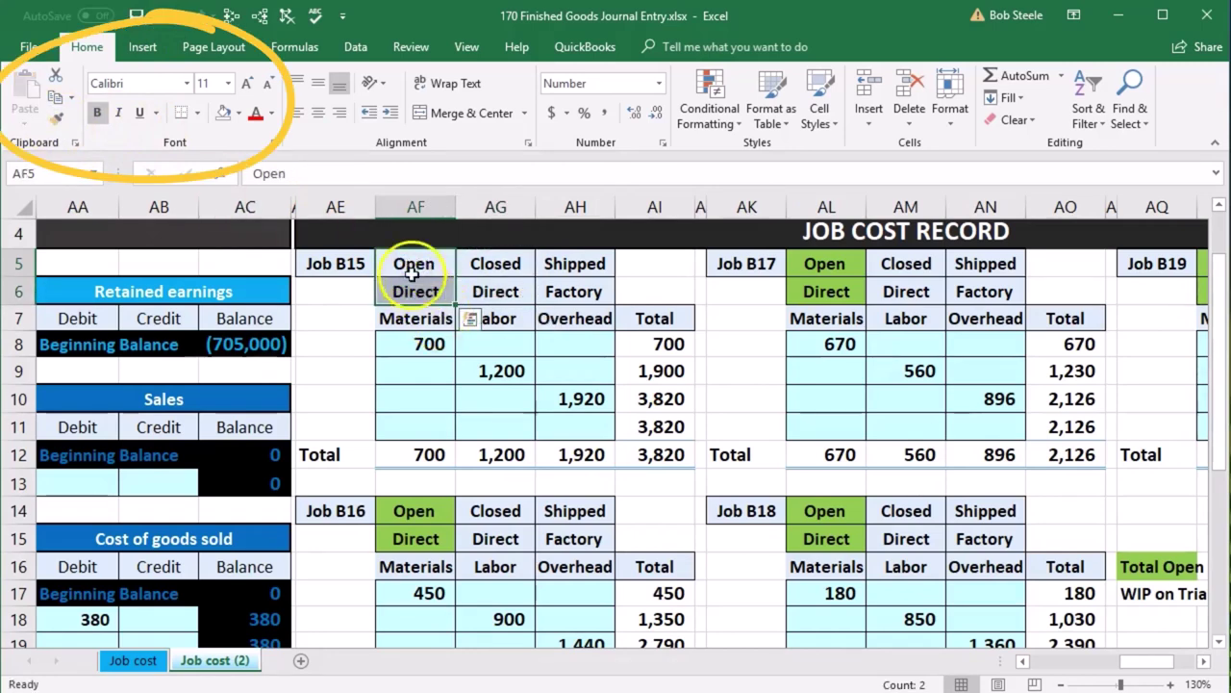
- Fill Job B15's Closed status cell AG5 with the standard light blue colour
{"action": "left_click", "coordinate": [495, 267]}
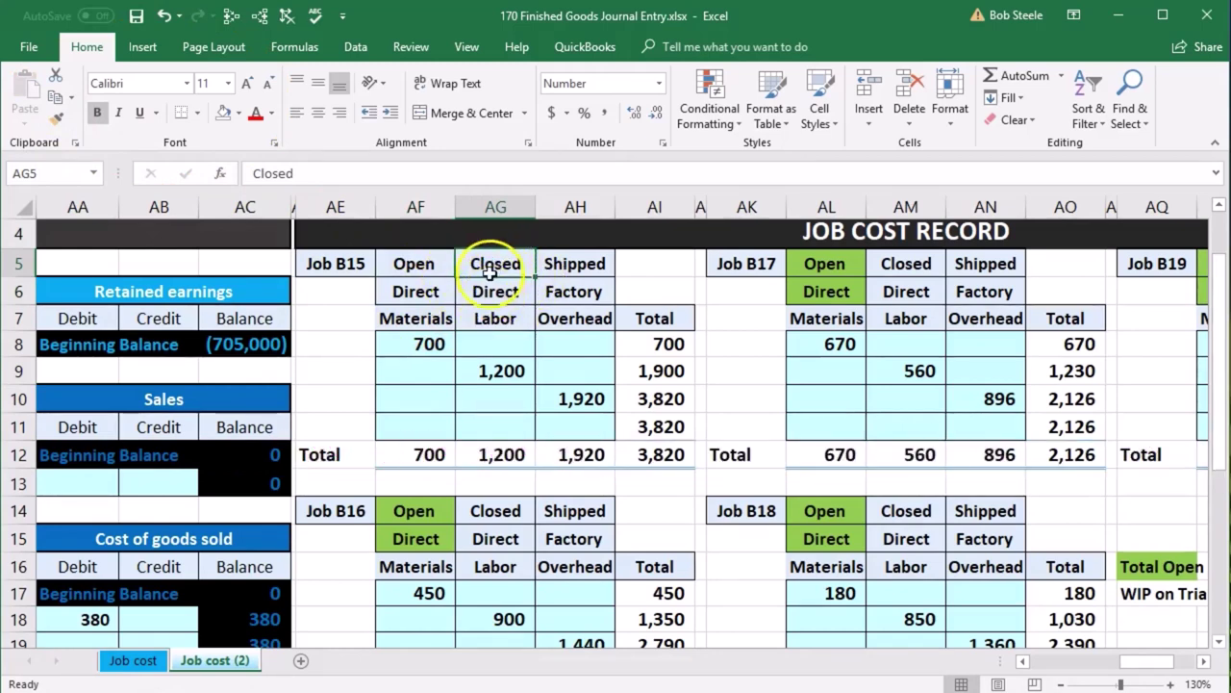
{"action": "right_click", "coordinate": [496, 264]}
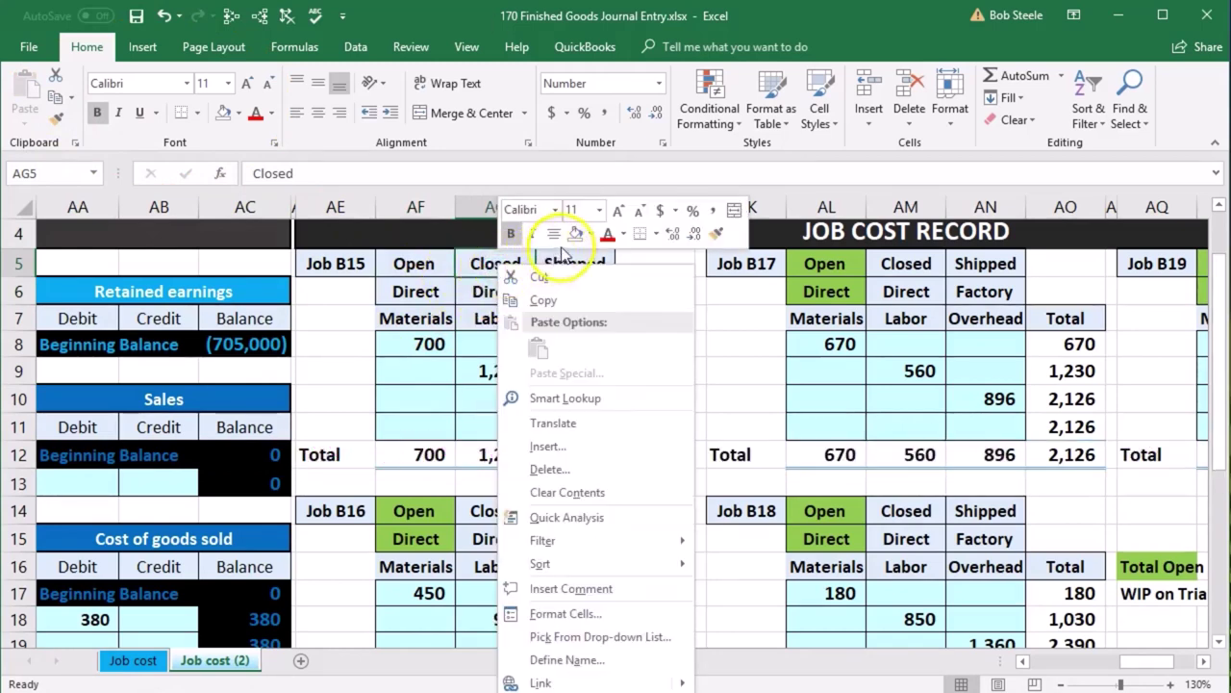
{"action": "left_click", "coordinate": [589, 234]}
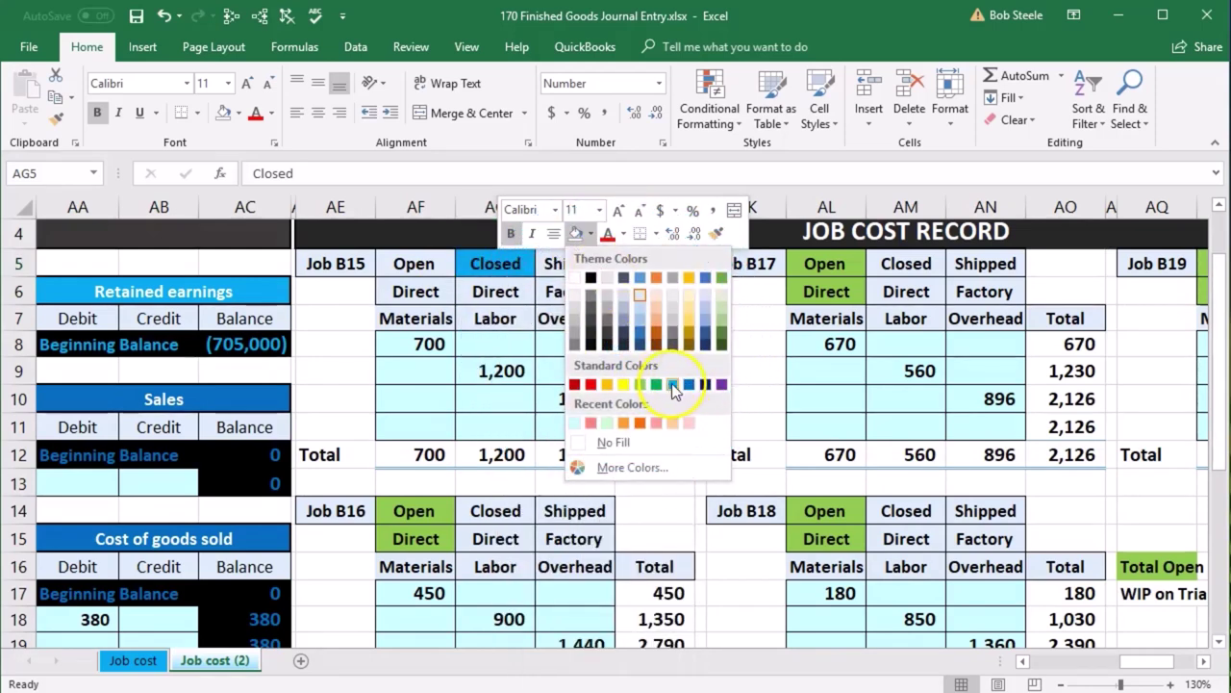
{"action": "left_click", "coordinate": [674, 385]}
{"action": "left_click", "coordinate": [559, 359]}
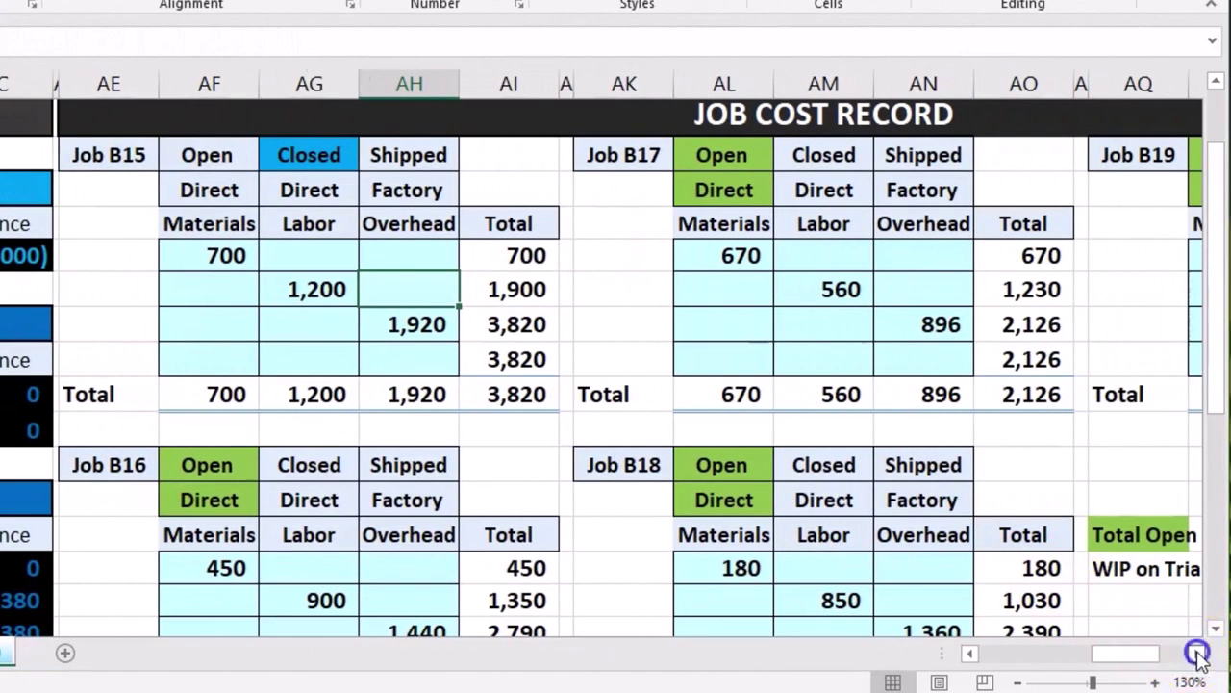
- Copy the format of Job B15's status headings AF5:AH6 onto the matching headings of Job B16 and Job B17
{"action": "left_click", "coordinate": [1197, 654]}
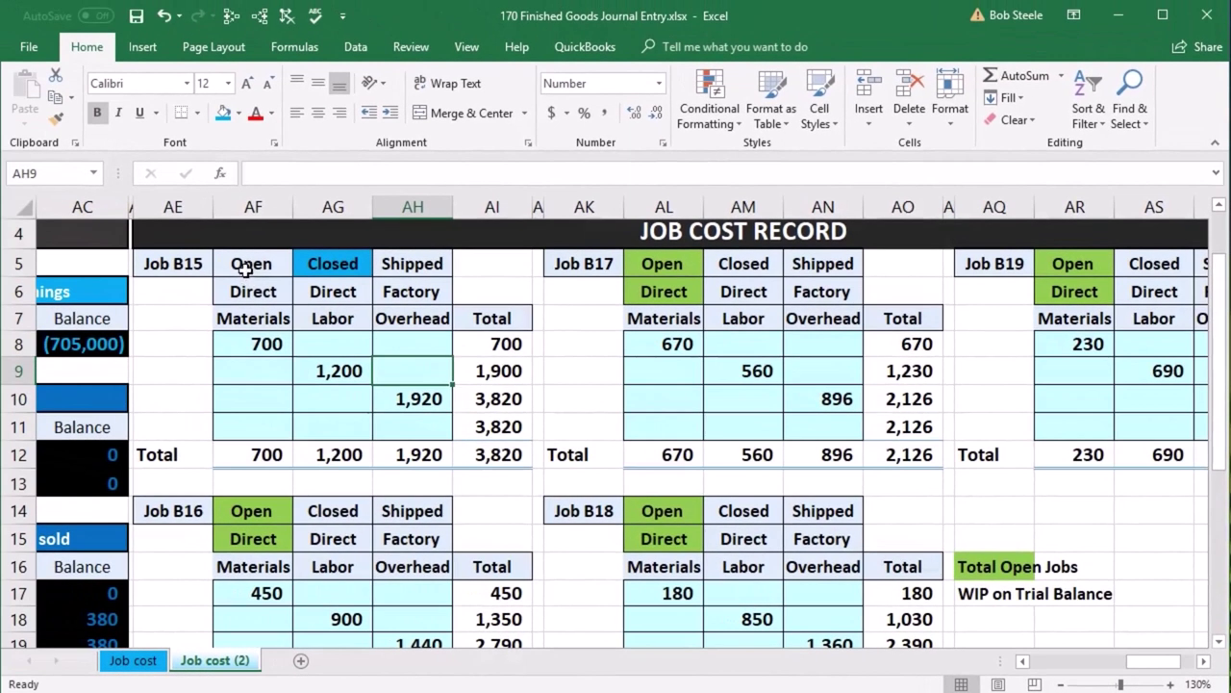
{"action": "mouse_move", "coordinate": [245, 262]}
{"action": "left_mouse_down"}
{"action": "mouse_move", "coordinate": [330, 256]}
{"action": "mouse_move", "coordinate": [376, 267]}
{"action": "mouse_move", "coordinate": [383, 285]}
{"action": "left_mouse_up"}
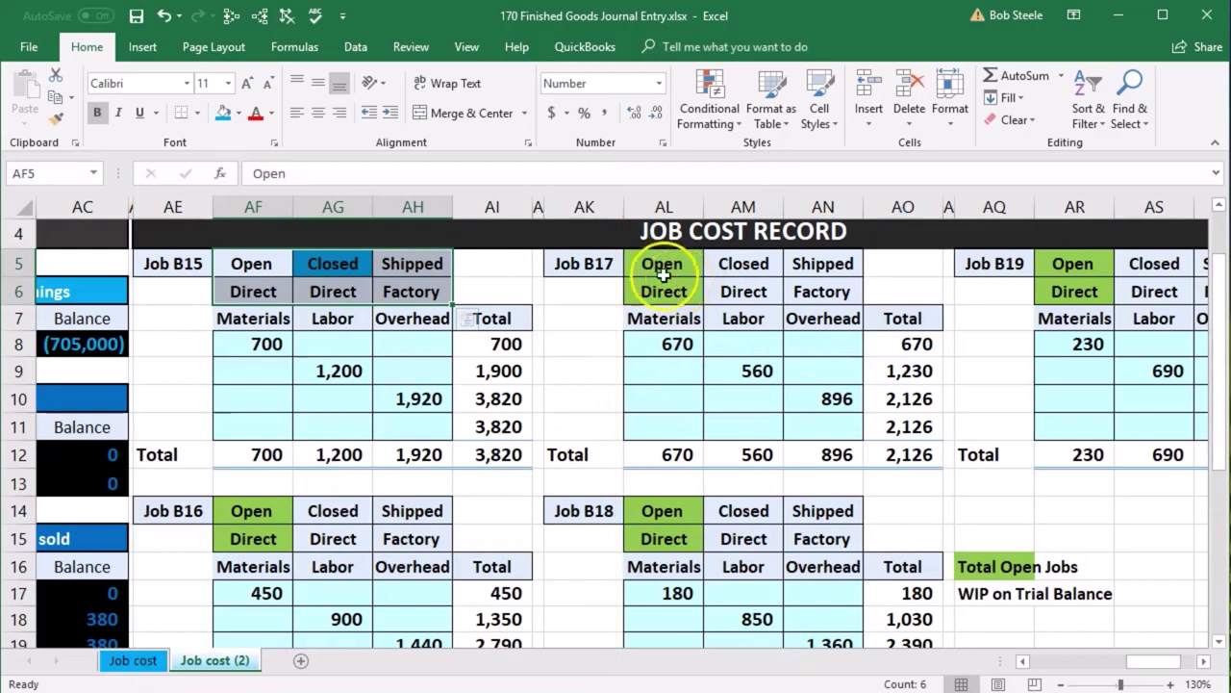
{"action": "left_click", "coordinate": [53, 122]}
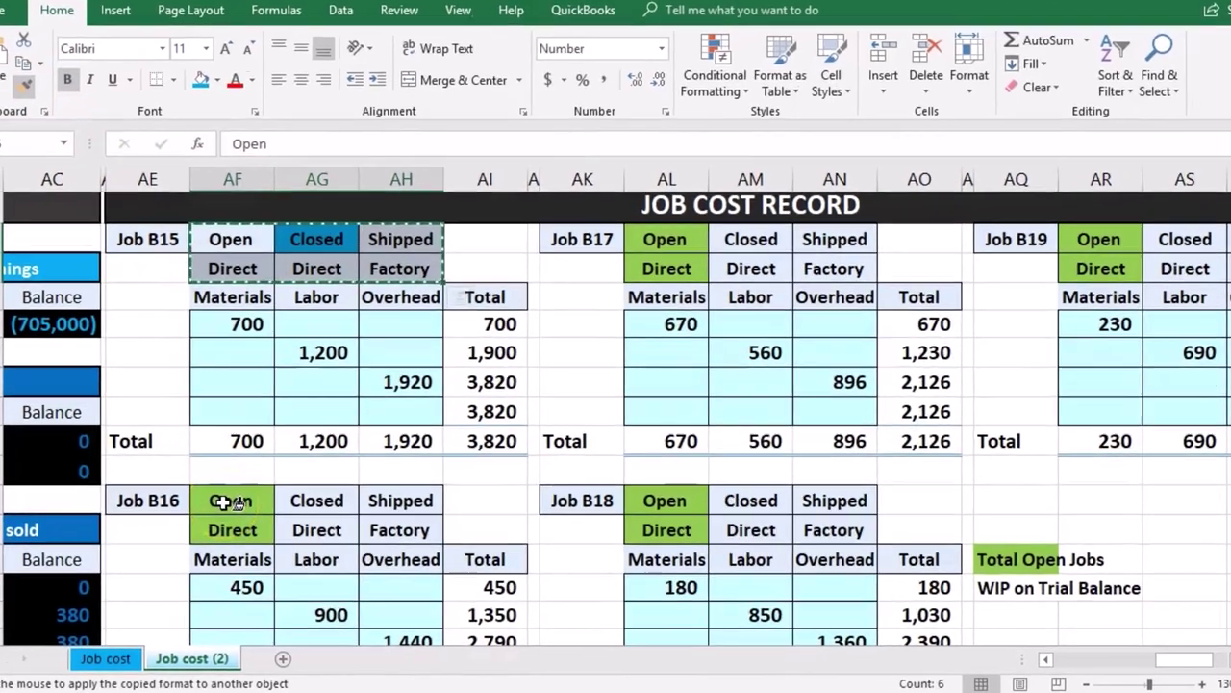
{"action": "left_click", "coordinate": [231, 501]}
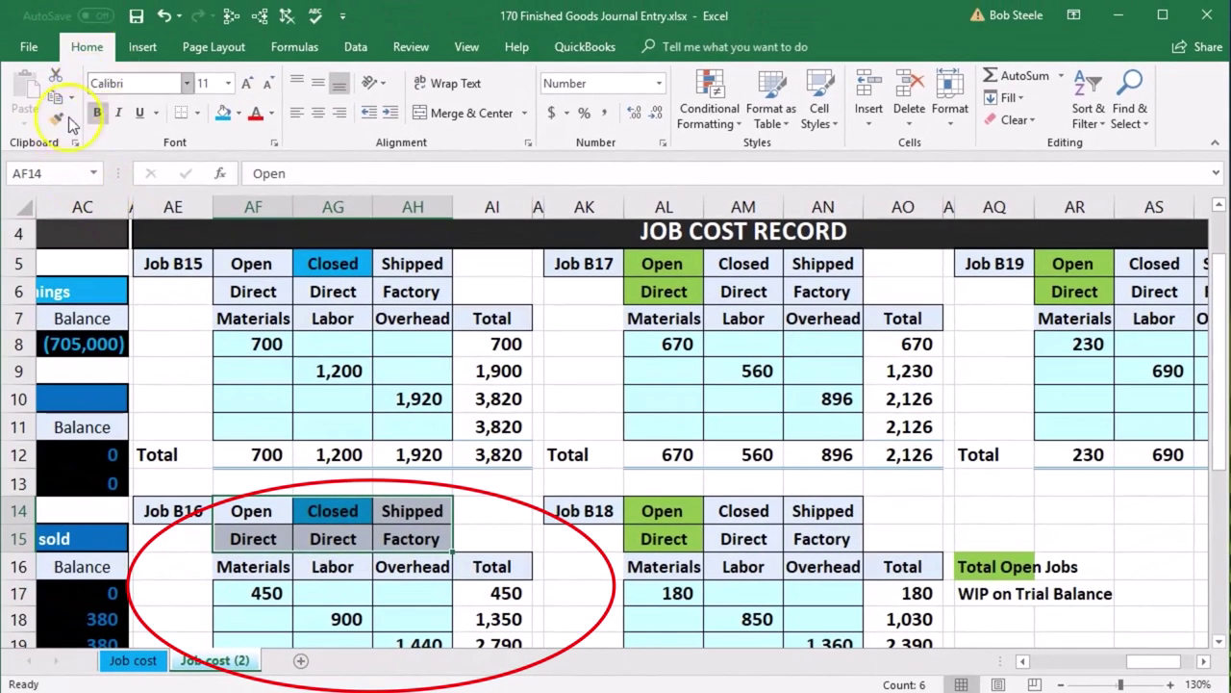
{"action": "left_click", "coordinate": [63, 123]}
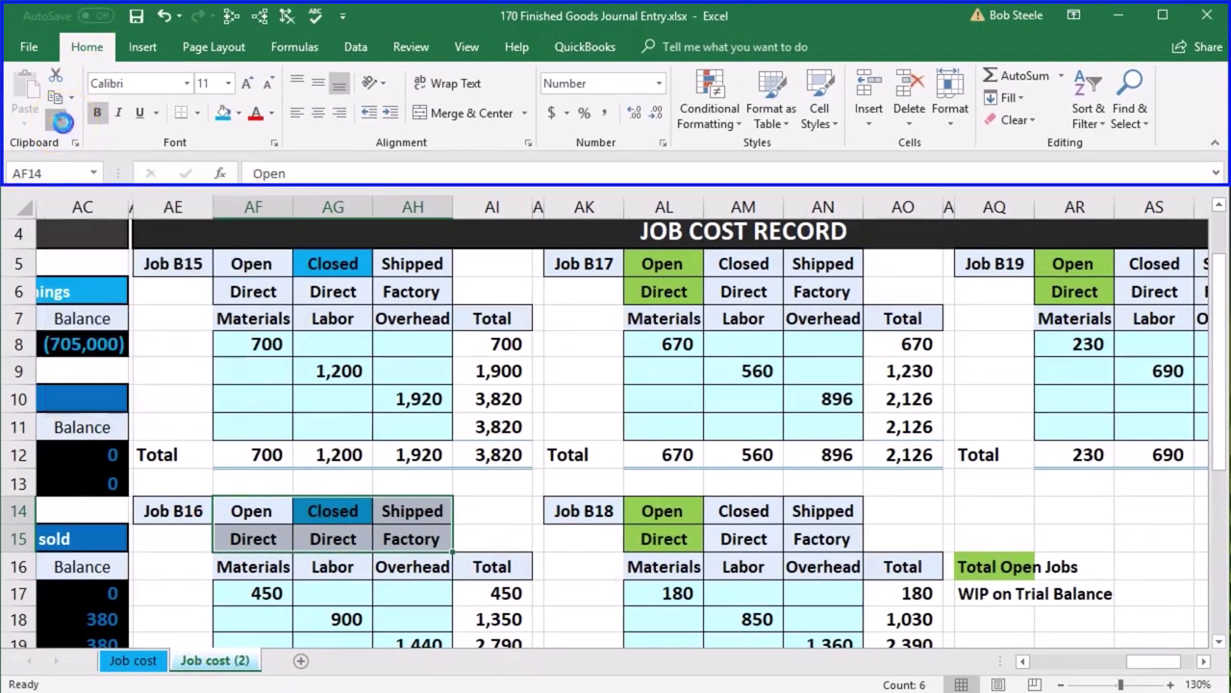
{"action": "left_click", "coordinate": [660, 264]}
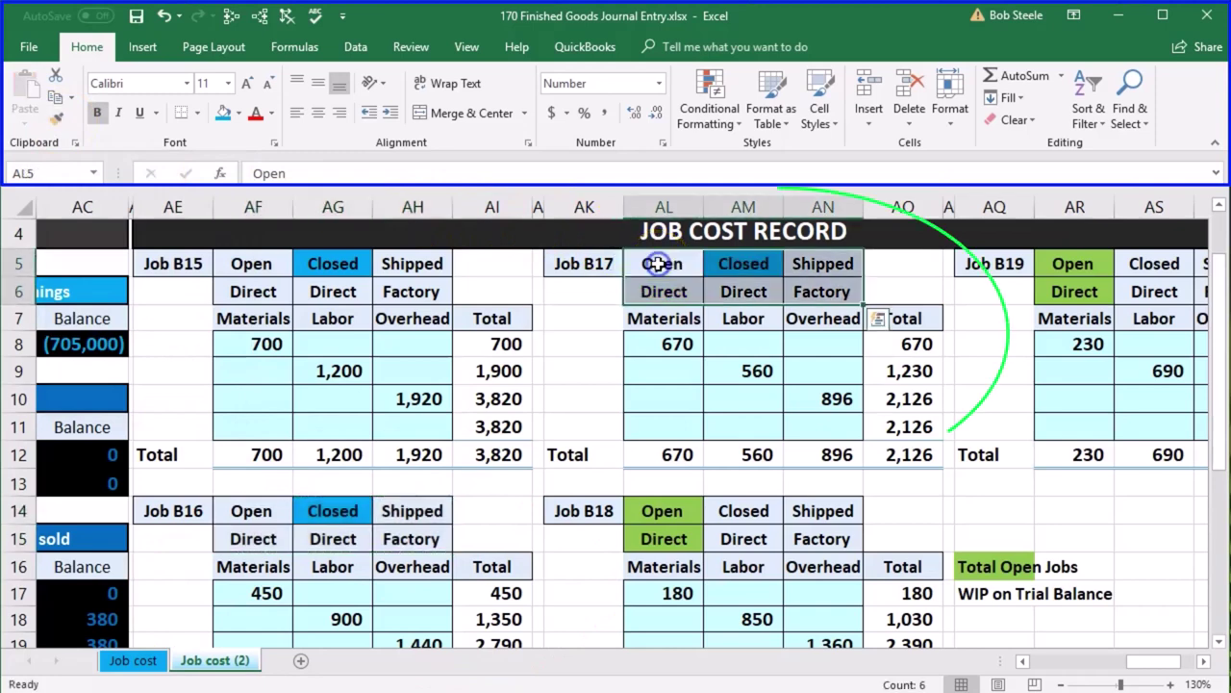
{"action": "left_click", "coordinate": [720, 284]}
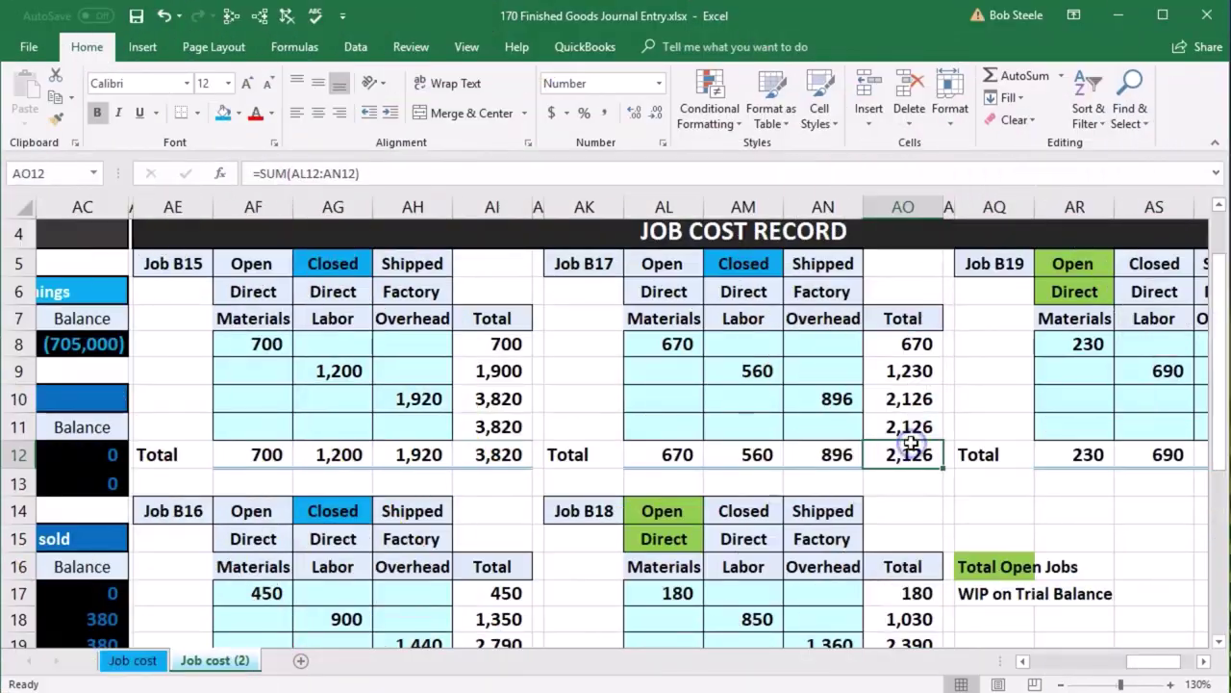
- Check the combined sum of the cost totals for closed Jobs B15, B16 and B17 (AI12, AI21 and AO12)
{"action": "scroll", "coordinate": [544, 580], "scroll_direction": "down", "scroll_amount": 1}
{"action": "left_click", "coordinate": [508, 610]}
{"action": "left_click", "coordinate": [487, 375]}
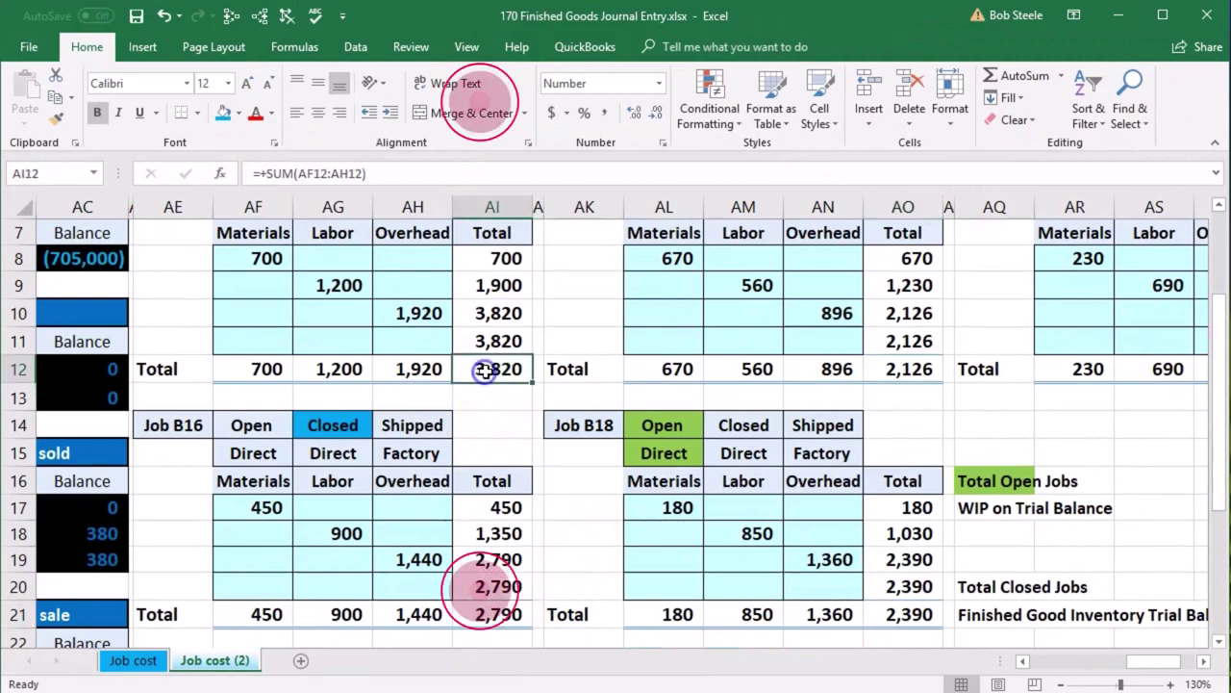
{"action": "left_click", "coordinate": [509, 610], "text": "ctrl"}
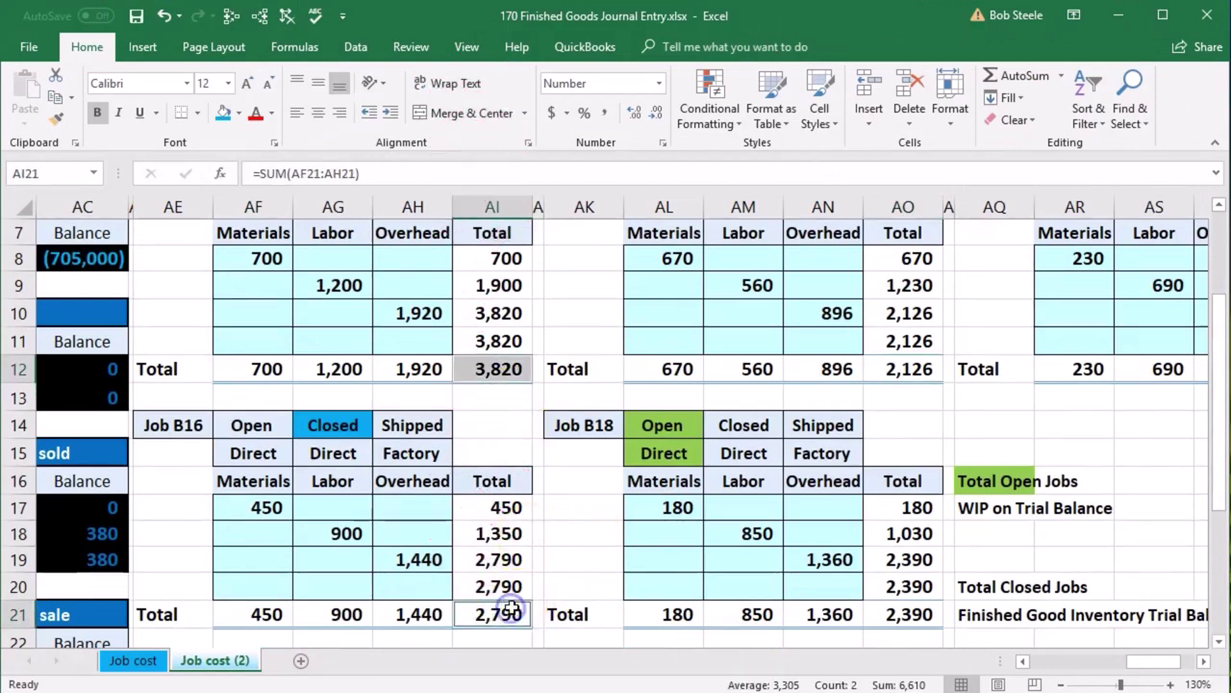
{"action": "left_click", "coordinate": [848, 371]}
{"action": "left_click", "coordinate": [804, 425]}
{"action": "left_click", "coordinate": [505, 367]}
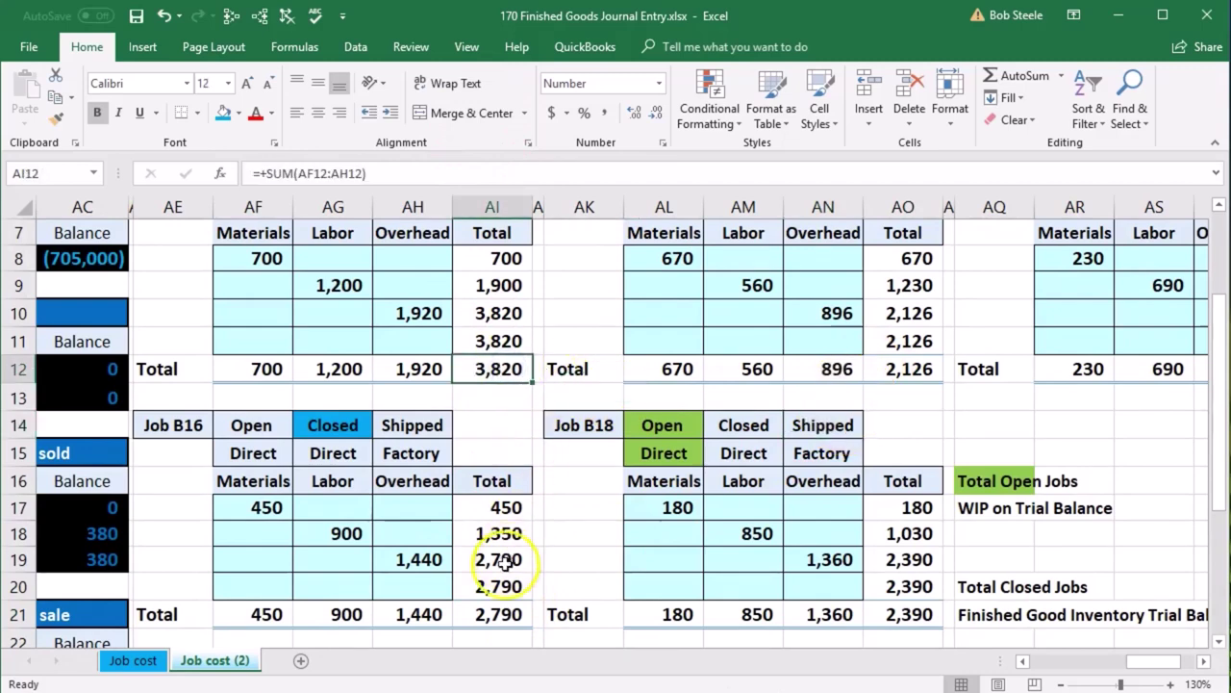
{"action": "left_click", "coordinate": [491, 607], "text": "ctrl"}
{"action": "left_click", "coordinate": [895, 370], "text": "ctrl"}
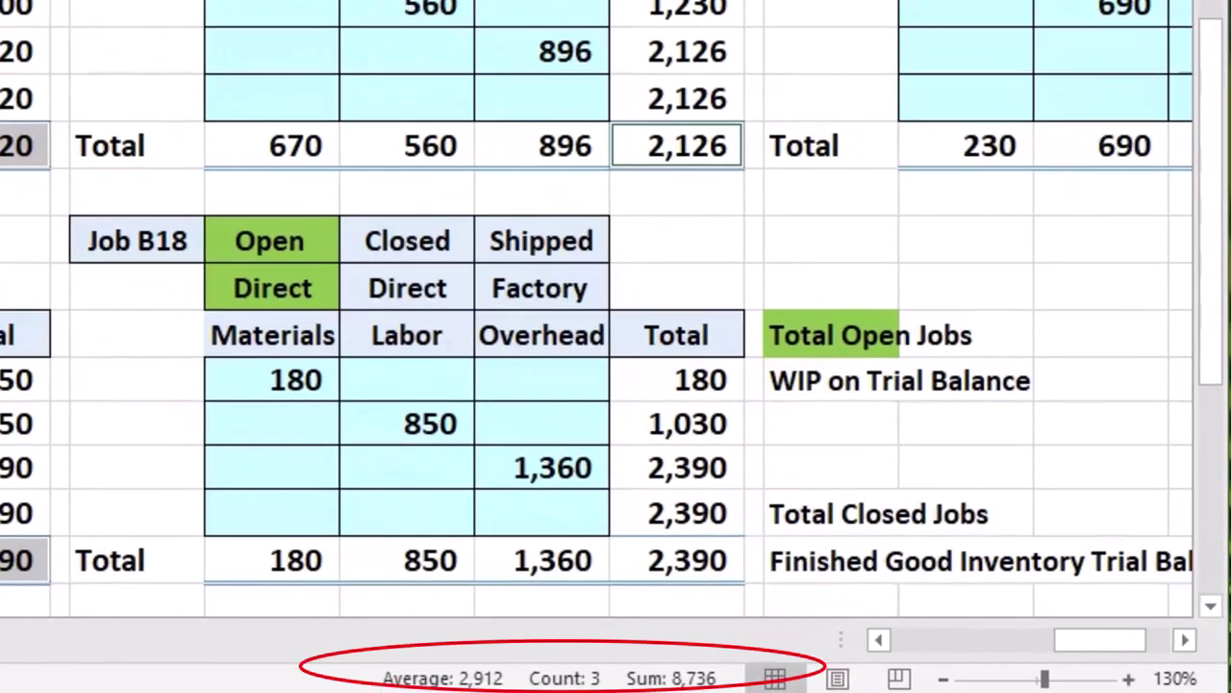
- Examine the Work in process inventory and Finished good inventory balances in the trial balance
{"action": "scroll", "coordinate": [711, 654], "scroll_direction": "up", "scroll_amount": 1}
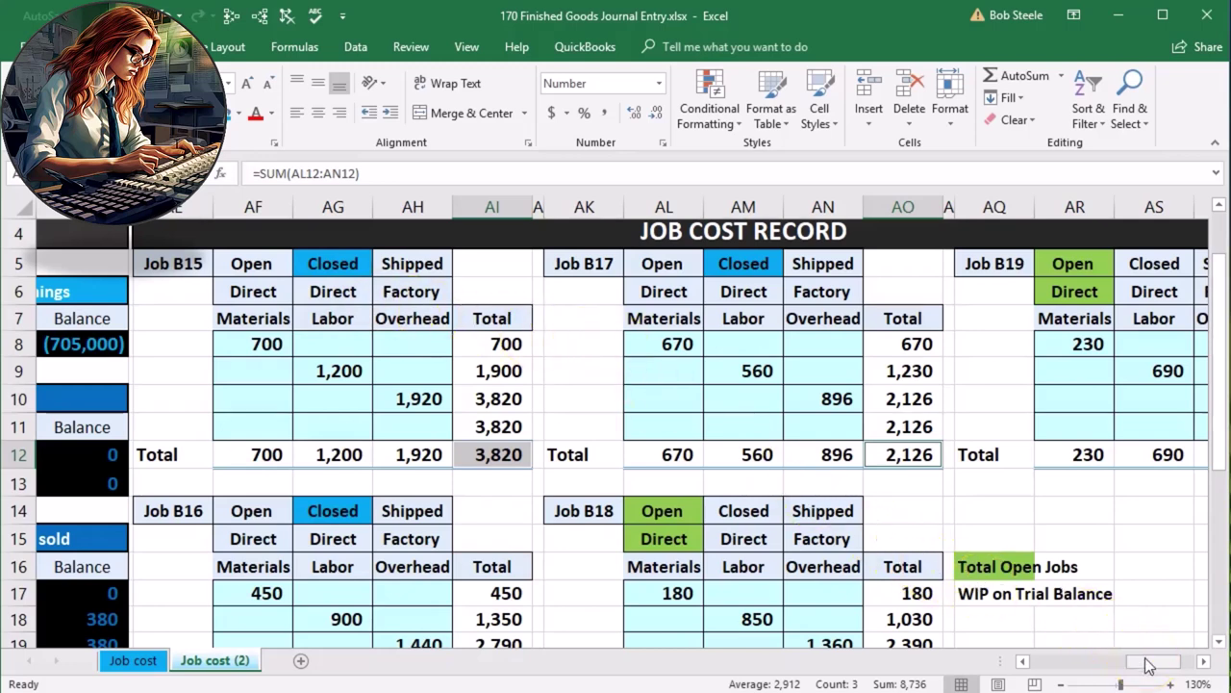
{"action": "left_click_drag", "start_coordinate": [1147, 664], "coordinate": [1043, 654]}
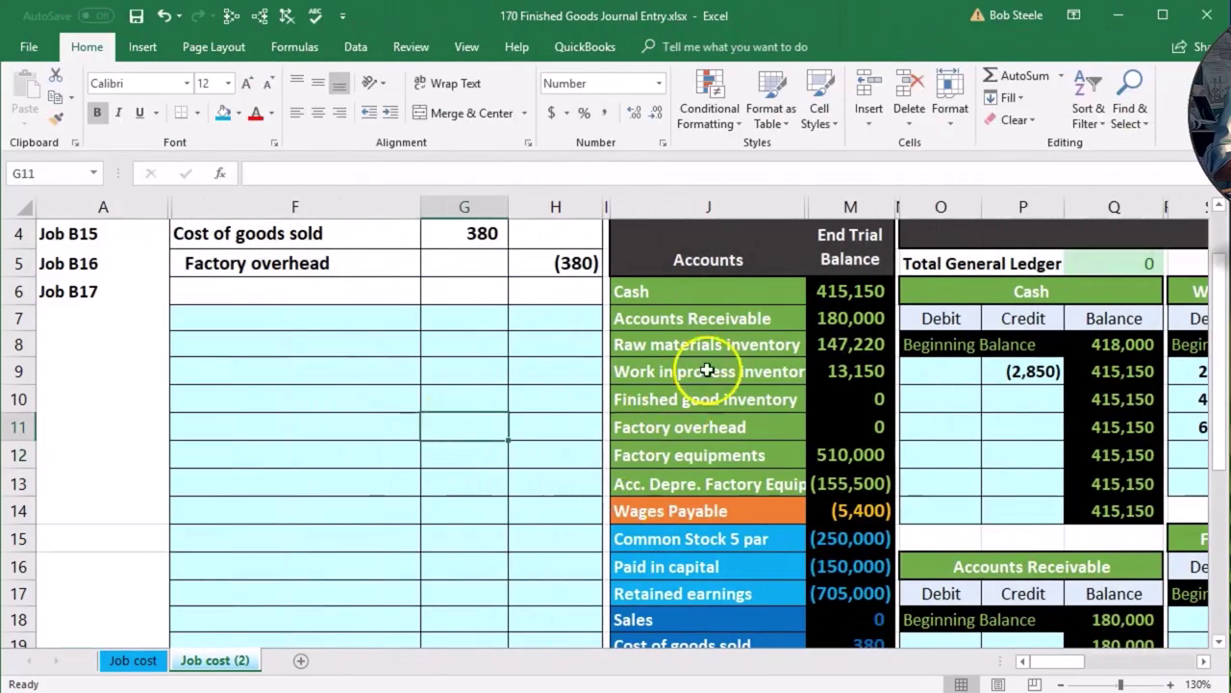
{"action": "left_click_drag", "start_coordinate": [741, 370], "coordinate": [813, 369]}
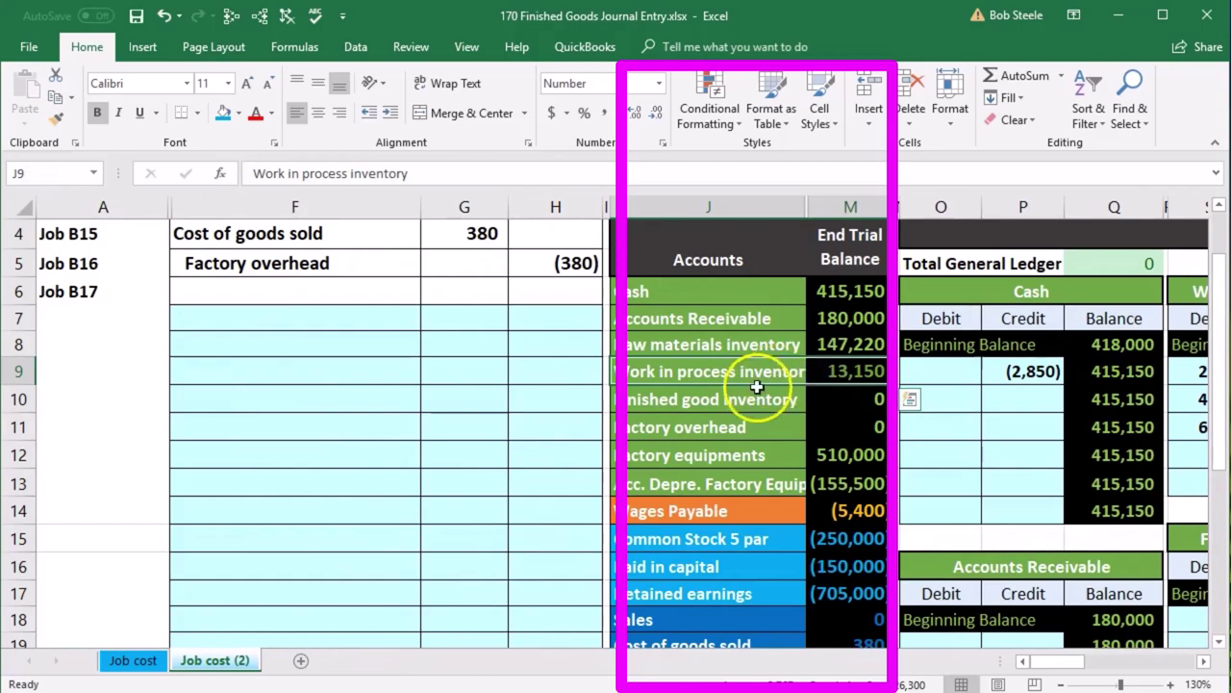
{"action": "left_click_drag", "start_coordinate": [736, 375], "coordinate": [850, 369]}
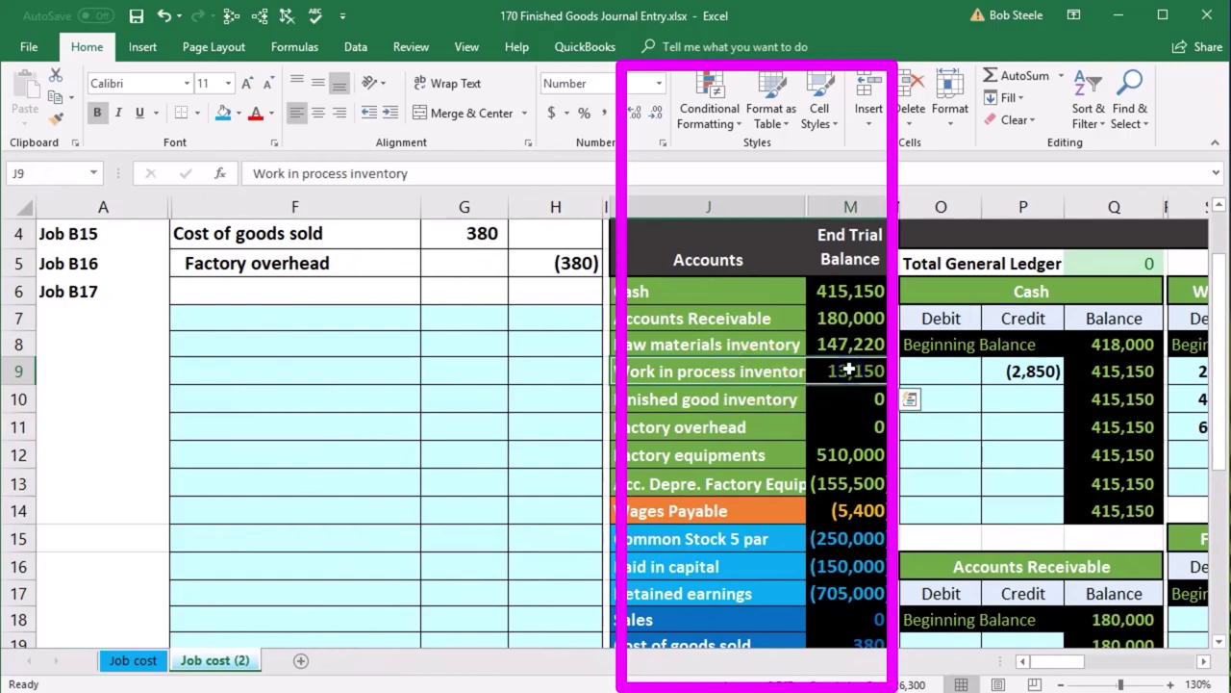
{"action": "left_click_drag", "start_coordinate": [779, 404], "coordinate": [824, 396]}
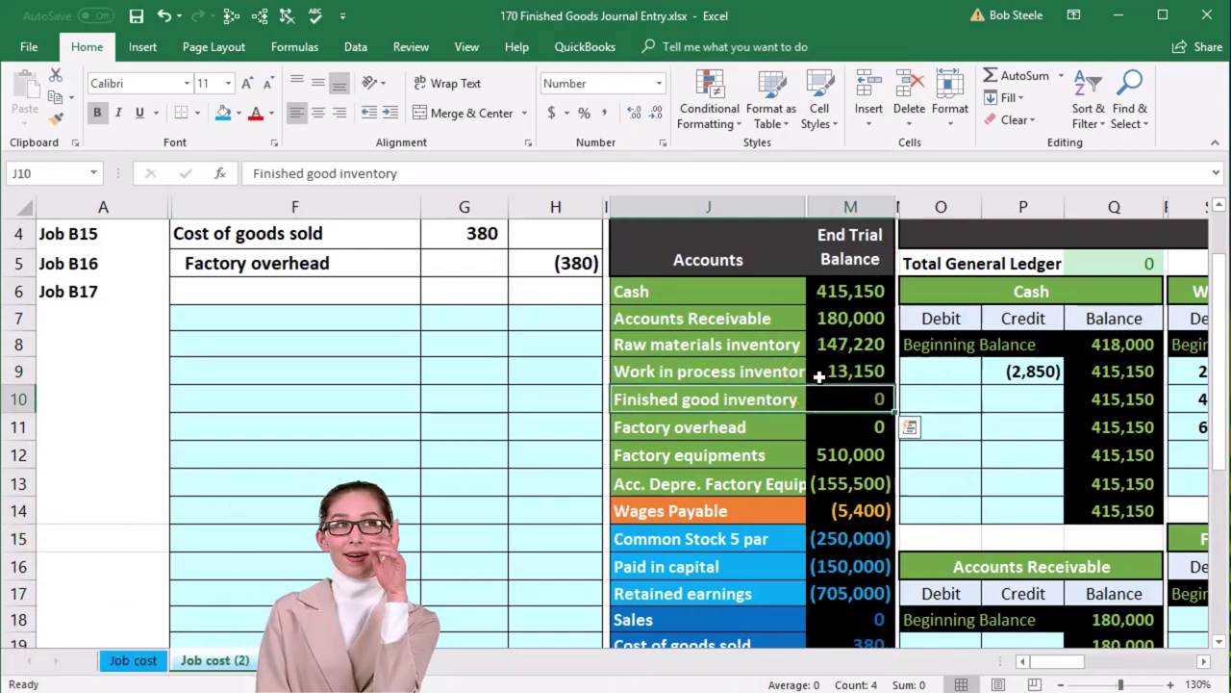
- Copy the Finished good inventory account name from the trial balance into journal cell F7 as values only
{"action": "left_click", "coordinate": [767, 405]}
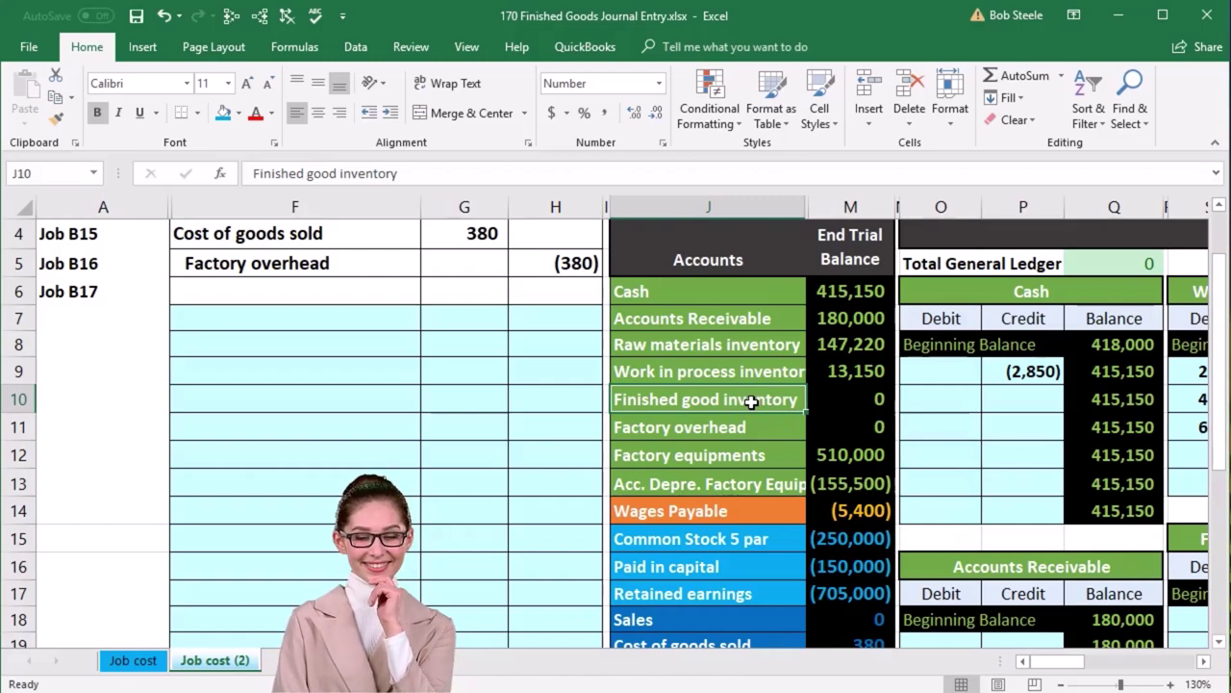
{"action": "right_click", "coordinate": [752, 403]}
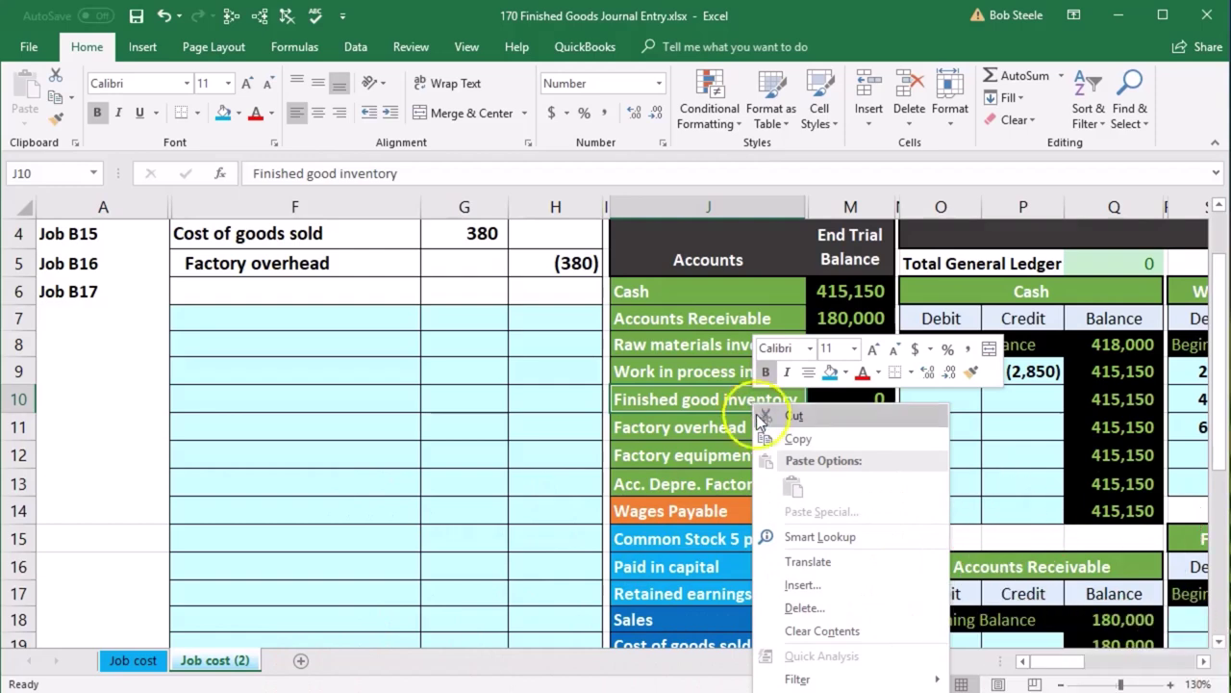
{"action": "left_click", "coordinate": [763, 437]}
{"action": "left_click", "coordinate": [365, 318]}
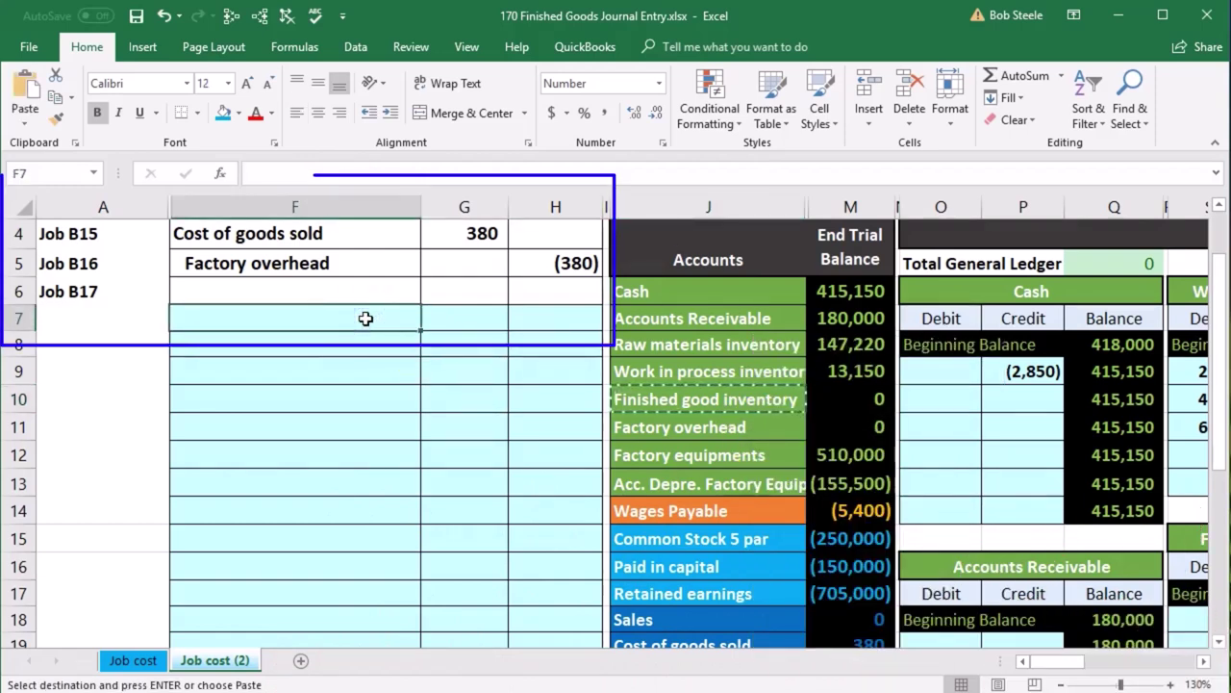
{"action": "right_click", "coordinate": [366, 318]}
{"action": "left_click", "coordinate": [437, 408]}
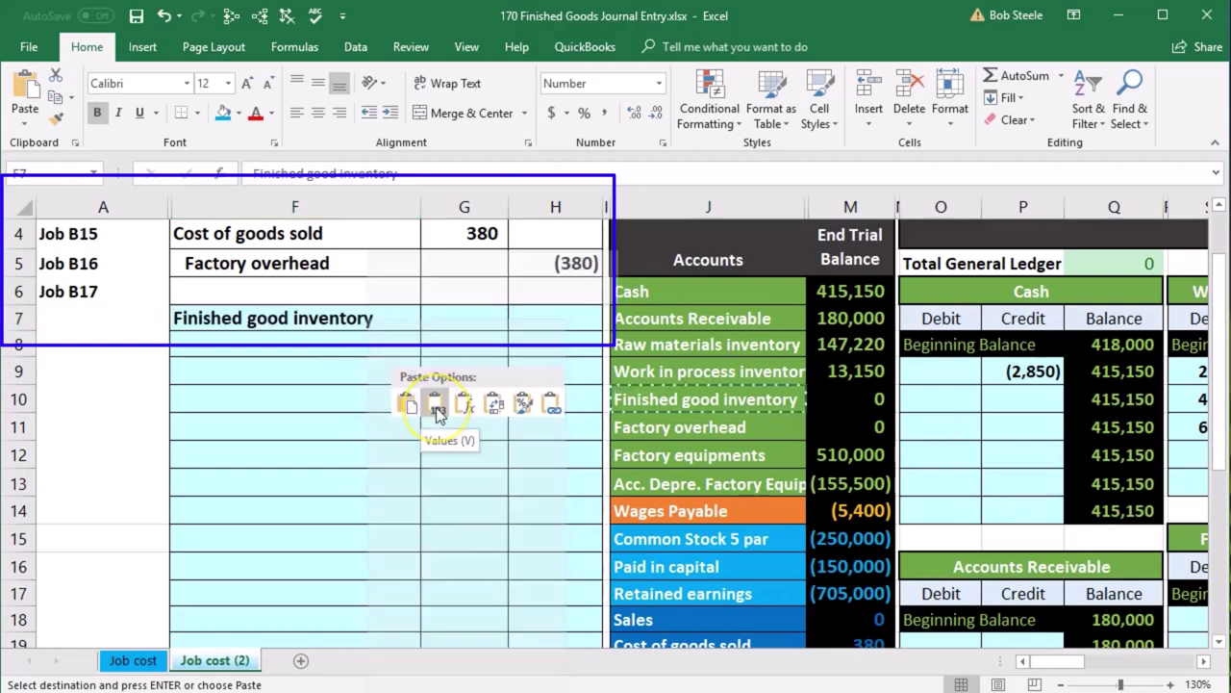
- Enter the Finished good inventory debit in G7 as the sum of the three closed jobs' totals, =AI12+AO12+AI21
{"action": "left_click", "coordinate": [440, 318]}
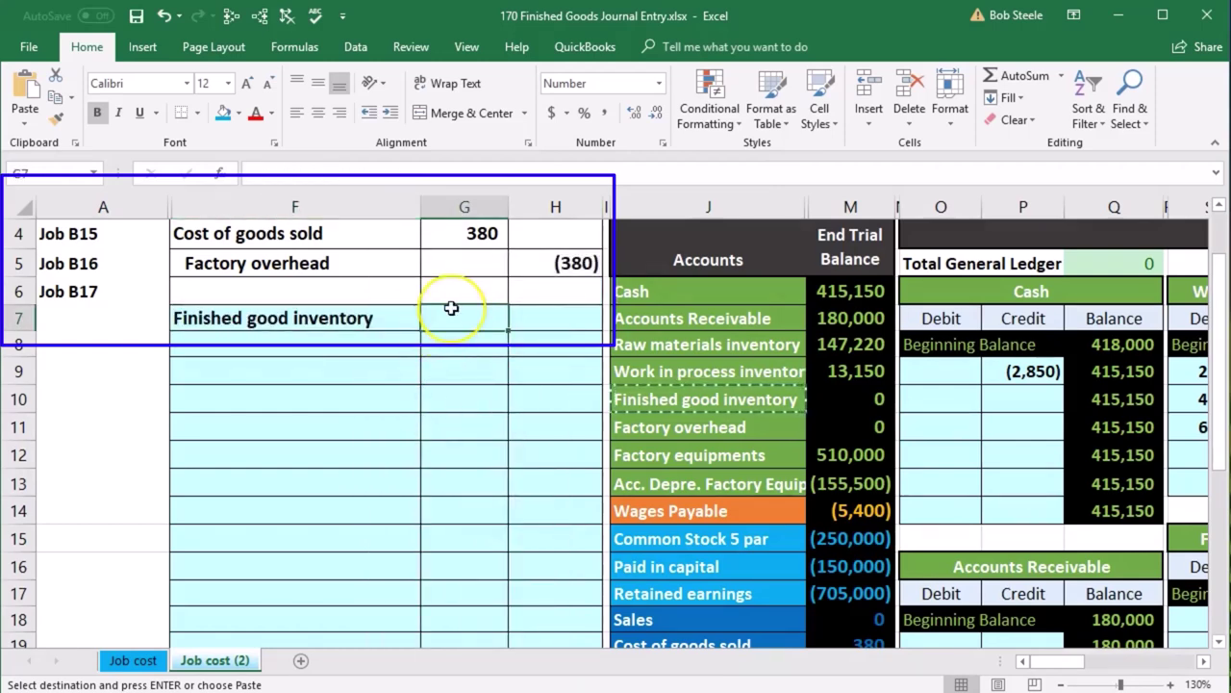
{"action": "type", "text": "="}
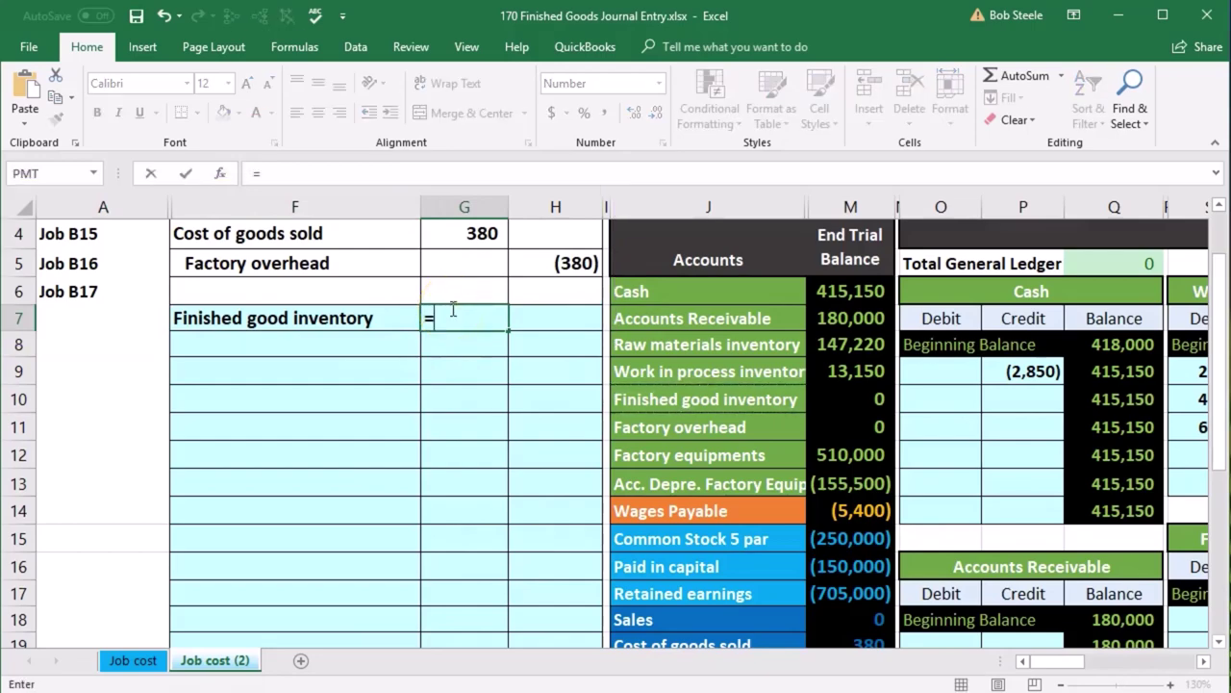
{"action": "key", "text": "Right"}
{"action": "key", "text": "Right"}
{"action": "key", "text": "Right"}
{"action": "key", "text": "Right"}
{"action": "key", "text": "Right"}
{"action": "key", "text": "Right"}
{"action": "key", "text": "Right"}
{"action": "key", "text": "Right"}
{"action": "key", "text": "Right"}
{"action": "key", "text": "Right"}
{"action": "key", "text": "Right"}
{"action": "key", "text": "Right"}
{"action": "key", "text": "Right"}
{"action": "key", "text": "Right"}
{"action": "key", "text": "Right"}
{"action": "key", "text": "Right"}
{"action": "key", "text": "Right"}
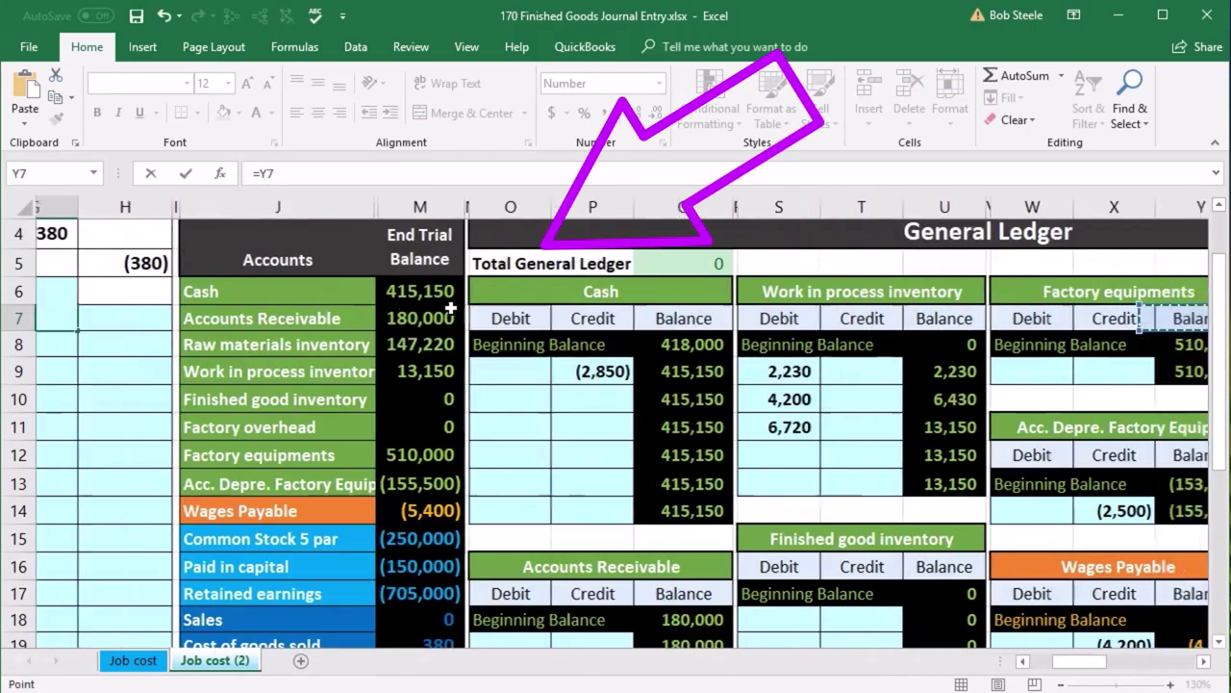
{"action": "key", "text": "Right"}
{"action": "key", "text": "Right"}
{"action": "key", "text": "Right"}
{"action": "key", "text": "Right"}
{"action": "key", "text": "Right"}
{"action": "key", "text": "Right"}
{"action": "key", "text": "Right"}
{"action": "key", "text": "Right"}
{"action": "key", "text": "Right"}
{"action": "key", "text": "Right"}
{"action": "key", "text": "Right"}
{"action": "key", "text": "Right"}
{"action": "key", "text": "Right"}
{"action": "key", "text": "Right"}
{"action": "key", "text": "Right"}
{"action": "key", "text": "Right"}
{"action": "key", "text": "Right"}
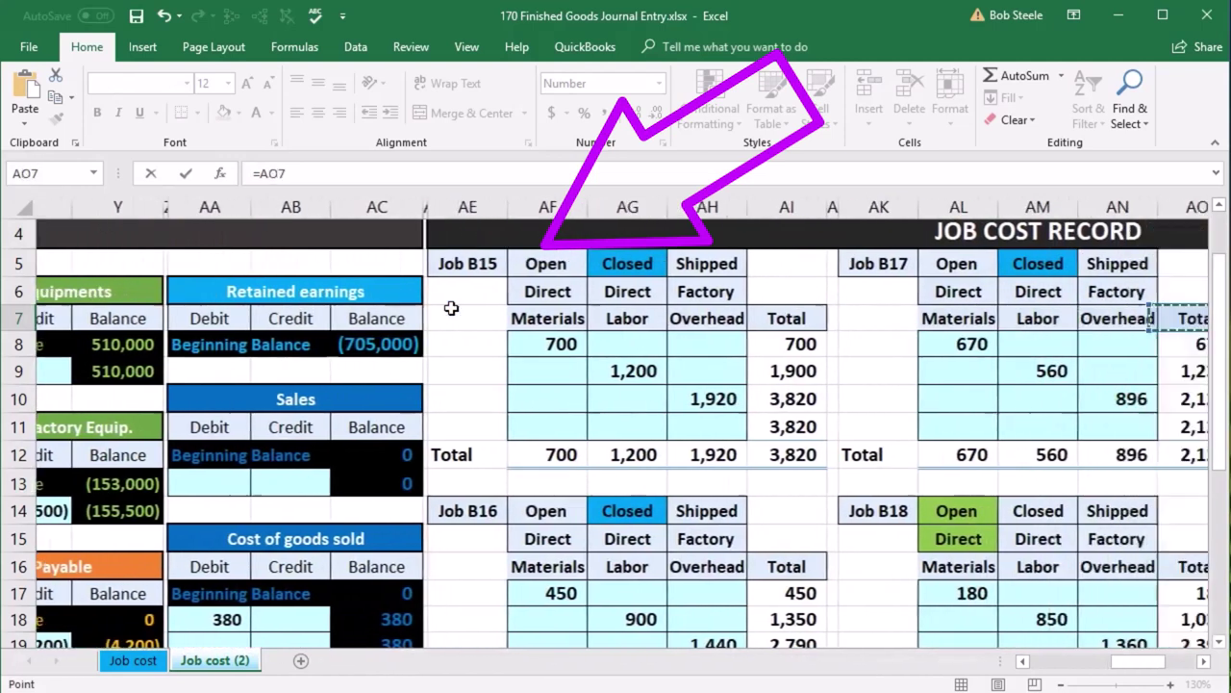
{"action": "key", "text": "Right"}
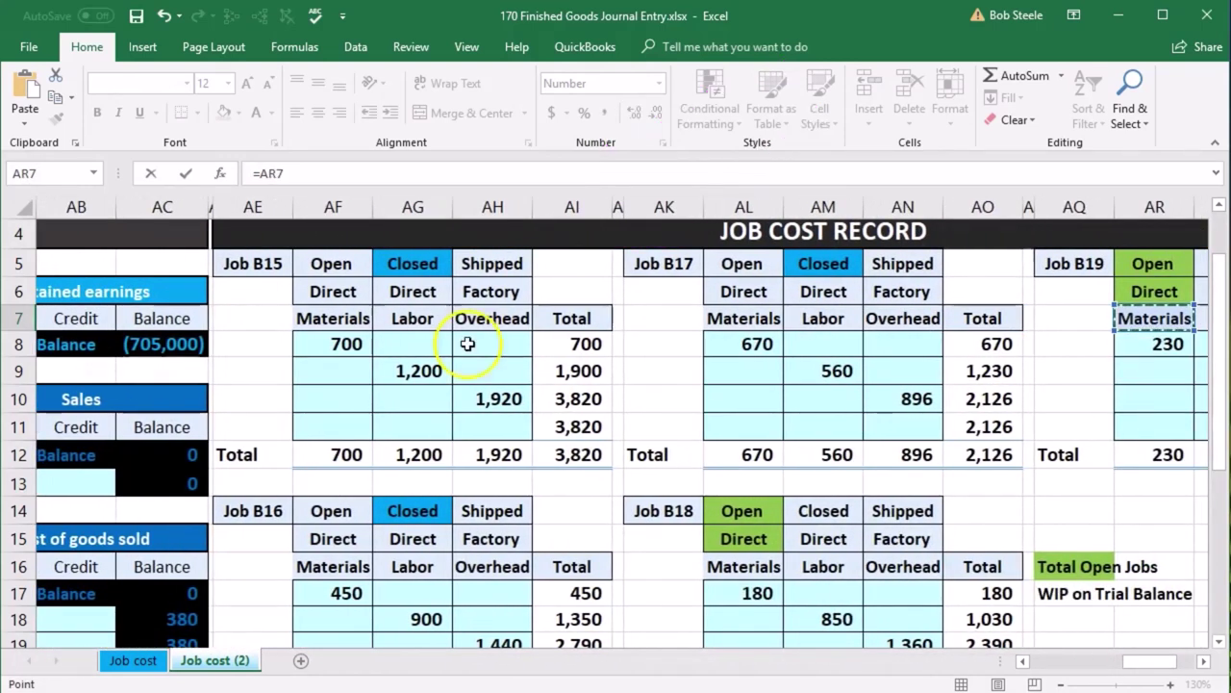
{"action": "left_click", "coordinate": [571, 454]}
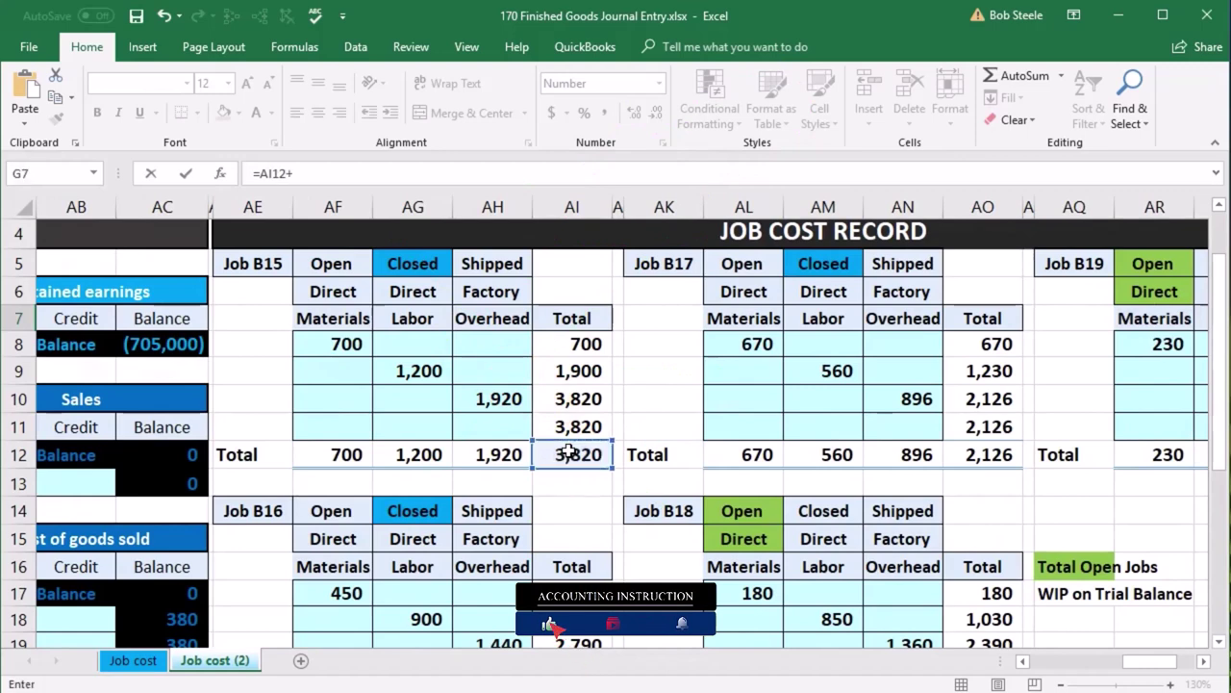
{"action": "left_click", "coordinate": [983, 454]}
{"action": "type", "text": "+"}
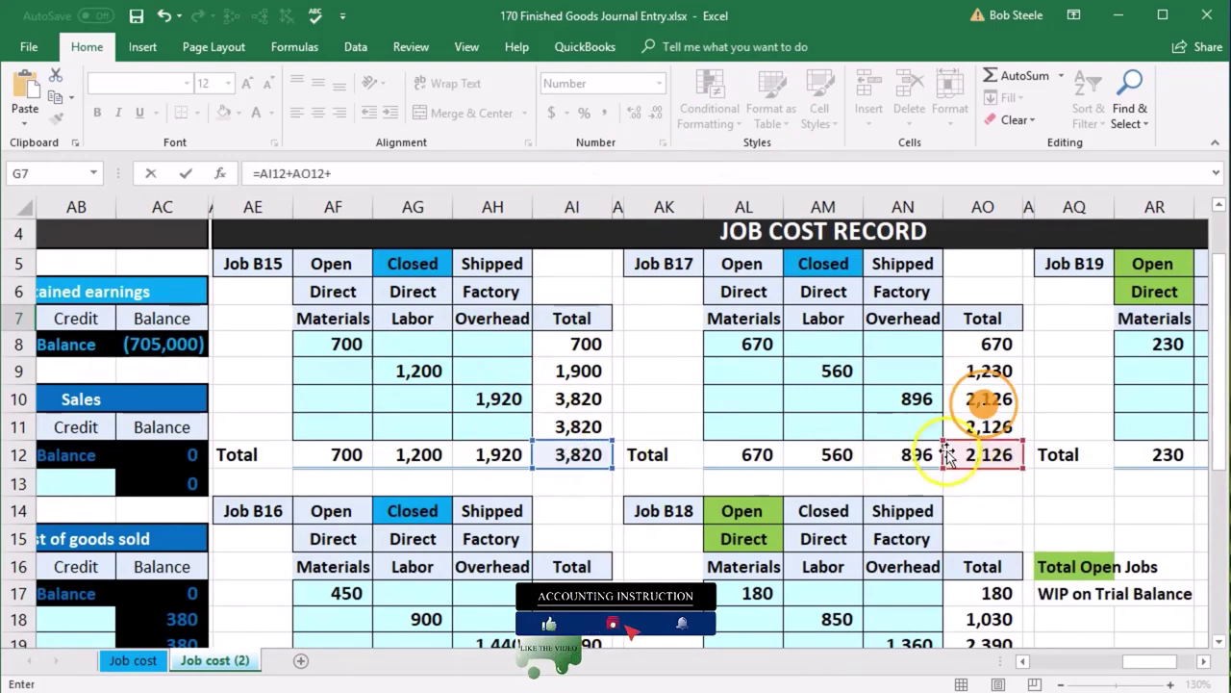
{"action": "scroll", "coordinate": [687, 564], "scroll_direction": "down", "scroll_amount": 1}
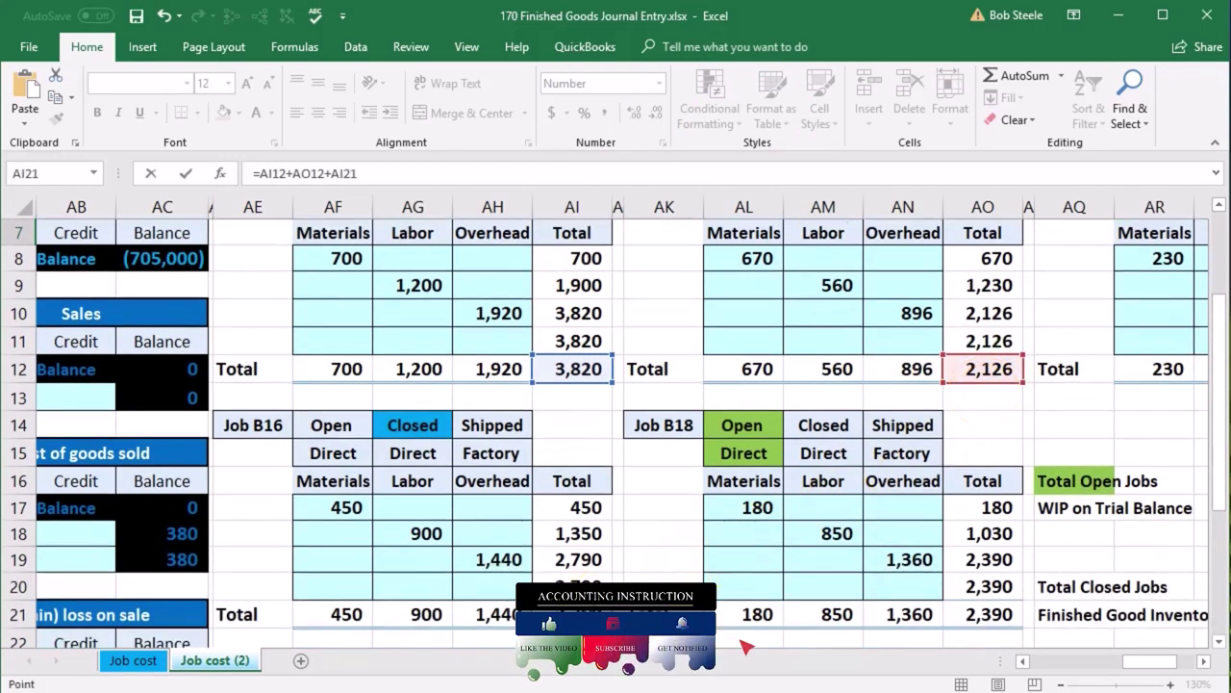
{"action": "mouse_move", "coordinate": [252, 175]}
{"action": "left_mouse_down"}
{"action": "mouse_move", "coordinate": [590, 417]}
{"action": "mouse_move", "coordinate": [339, 175]}
{"action": "mouse_move", "coordinate": [252, 175]}
{"action": "left_mouse_up"}
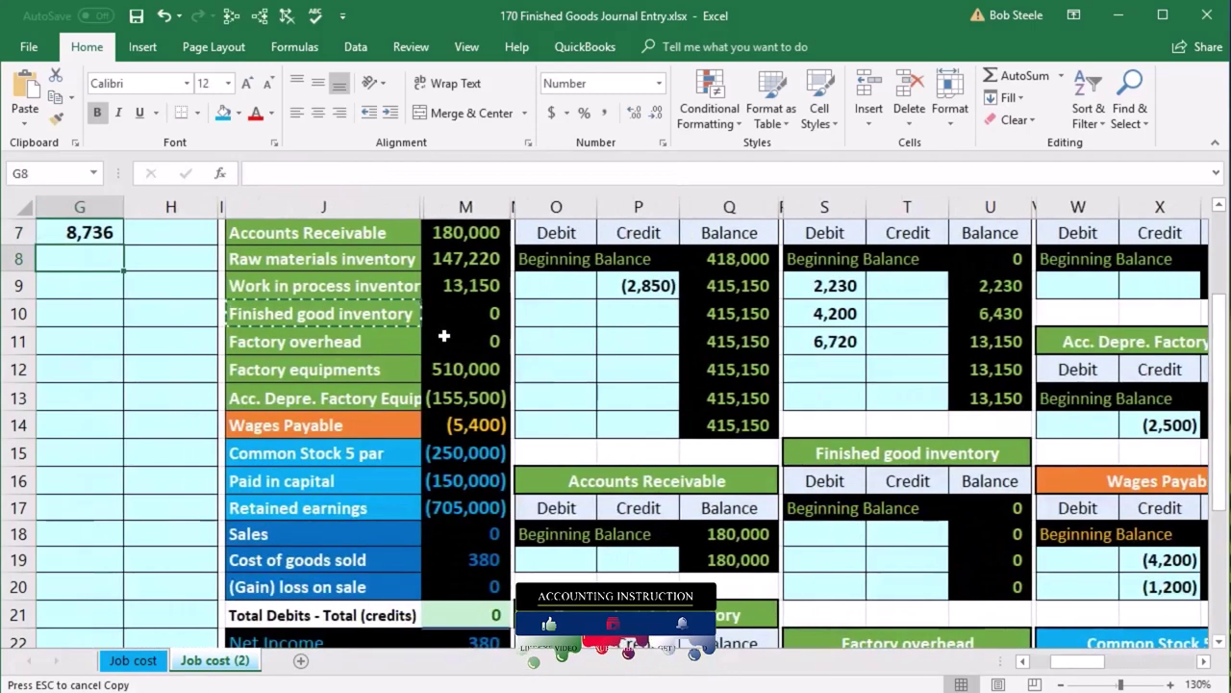
- Review the formula behind the Finished good inventory debit in G7 without changing it
{"action": "scroll", "coordinate": [444, 336], "scroll_direction": "left", "scroll_amount": 3}
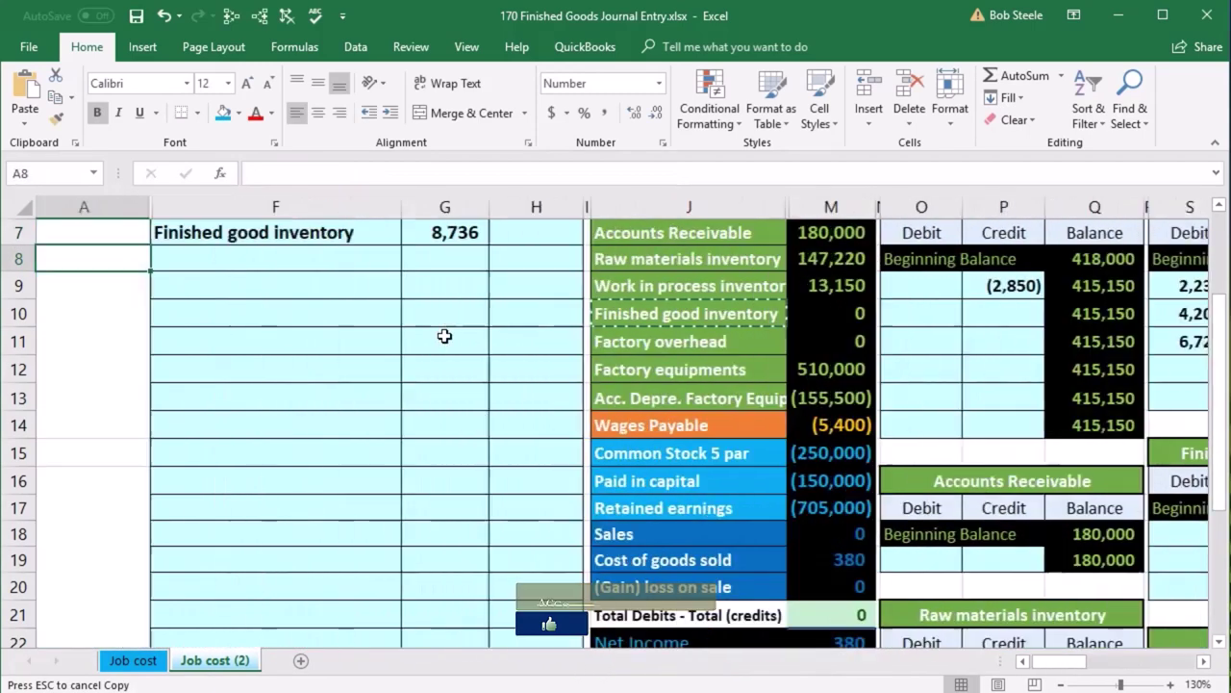
{"action": "scroll", "coordinate": [444, 336], "scroll_direction": "up", "scroll_amount": 1}
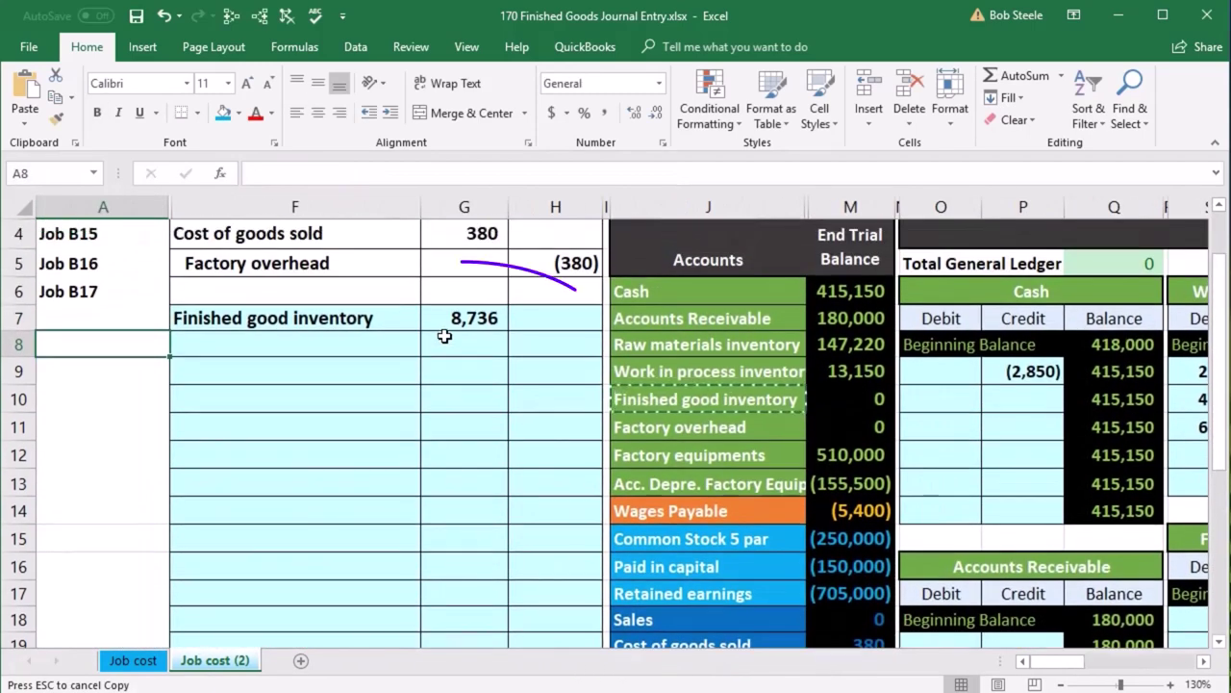
{"action": "double_click", "coordinate": [454, 318]}
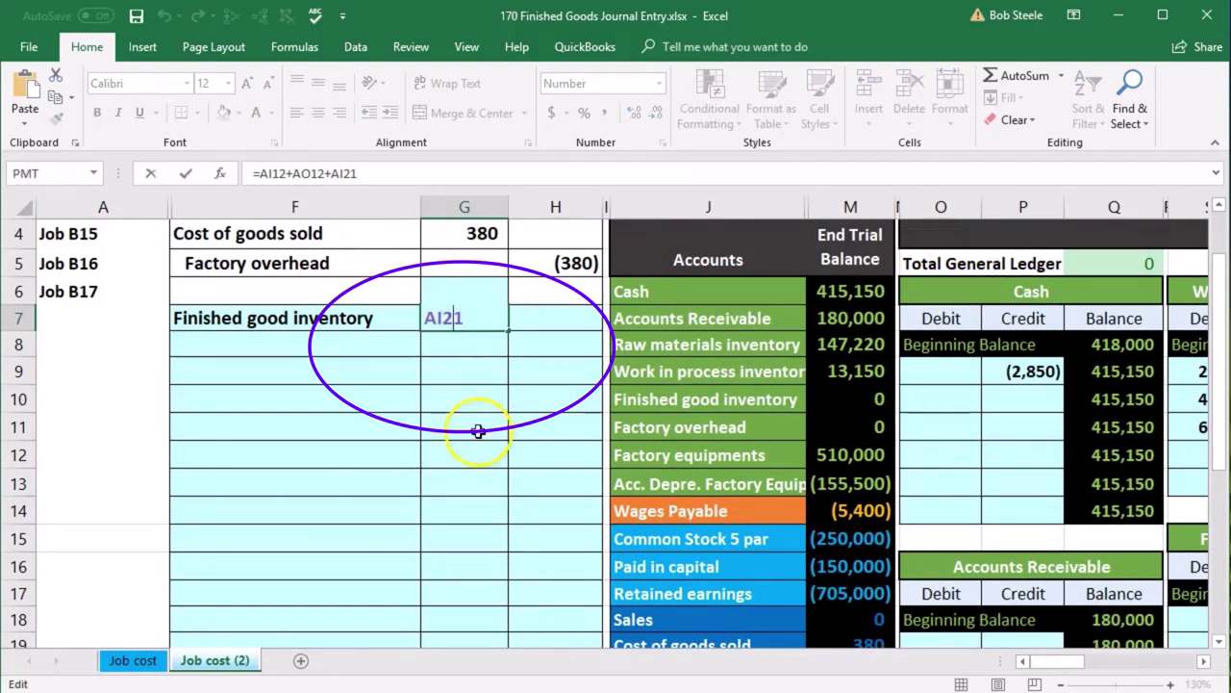
{"action": "key", "text": "Escape"}
{"action": "double_click", "coordinate": [462, 316]}
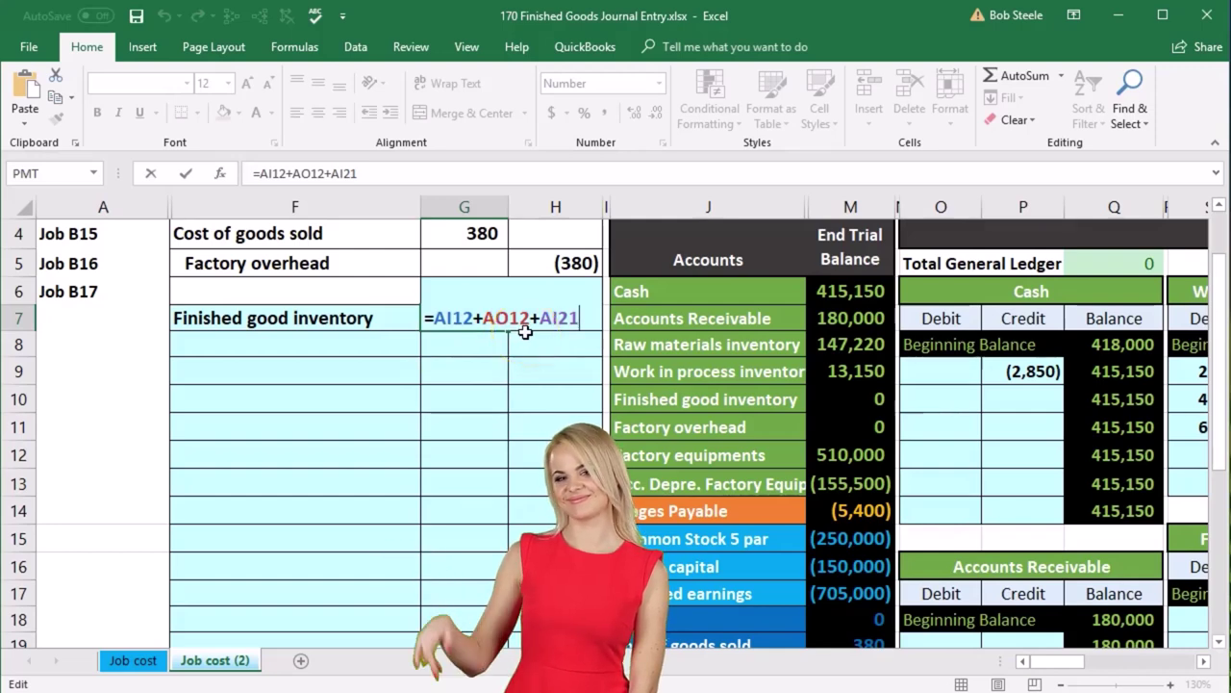
{"action": "key", "text": "Return"}
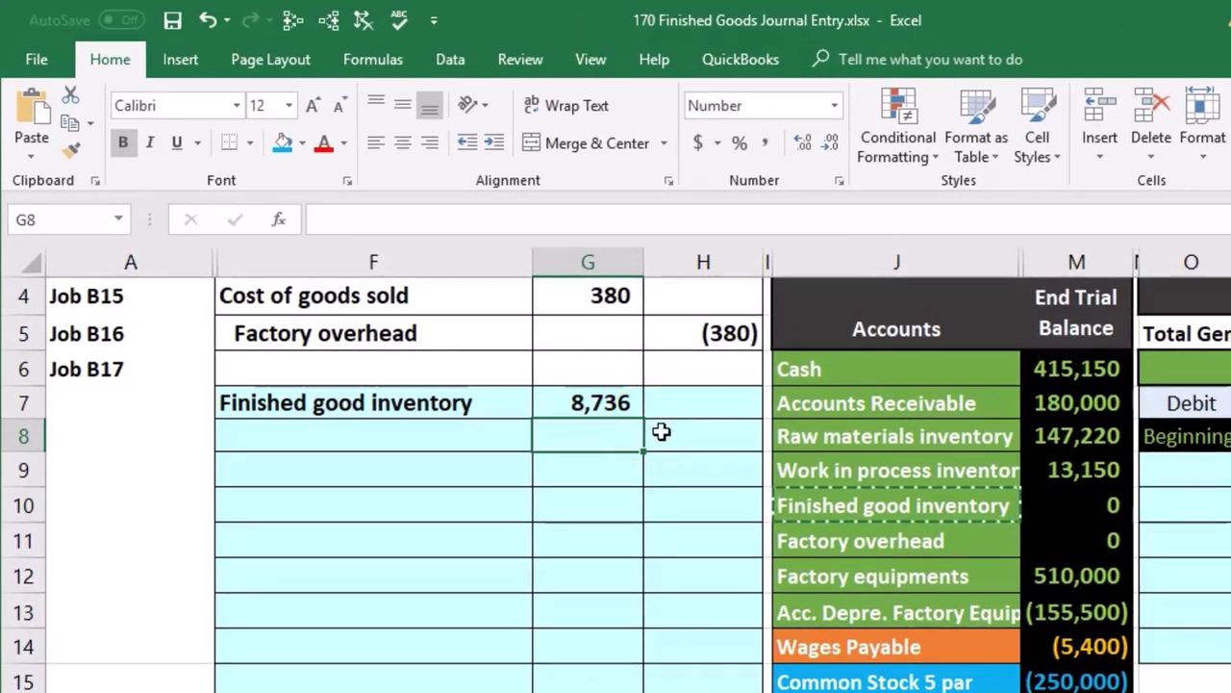
- Enter the matching credit in H8 as the negative of the debit, -G7
{"action": "left_click", "coordinate": [660, 432]}
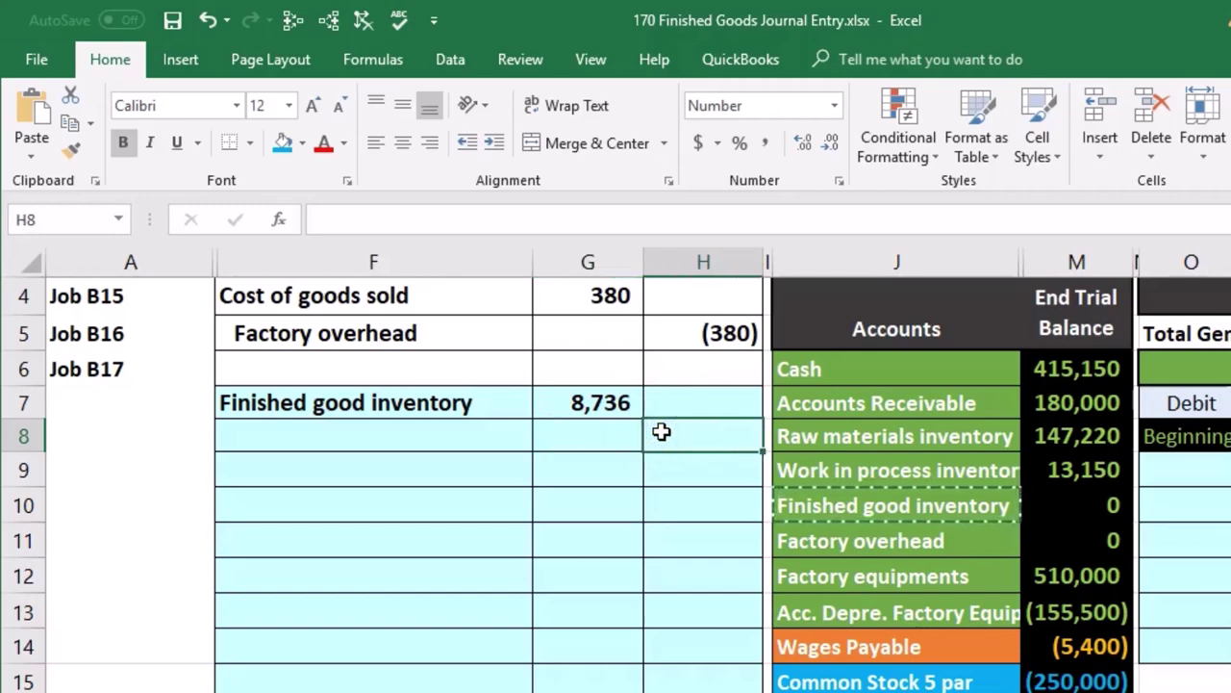
{"action": "type", "text": "-"}
{"action": "key", "text": "Left"}
{"action": "key", "text": "Up"}
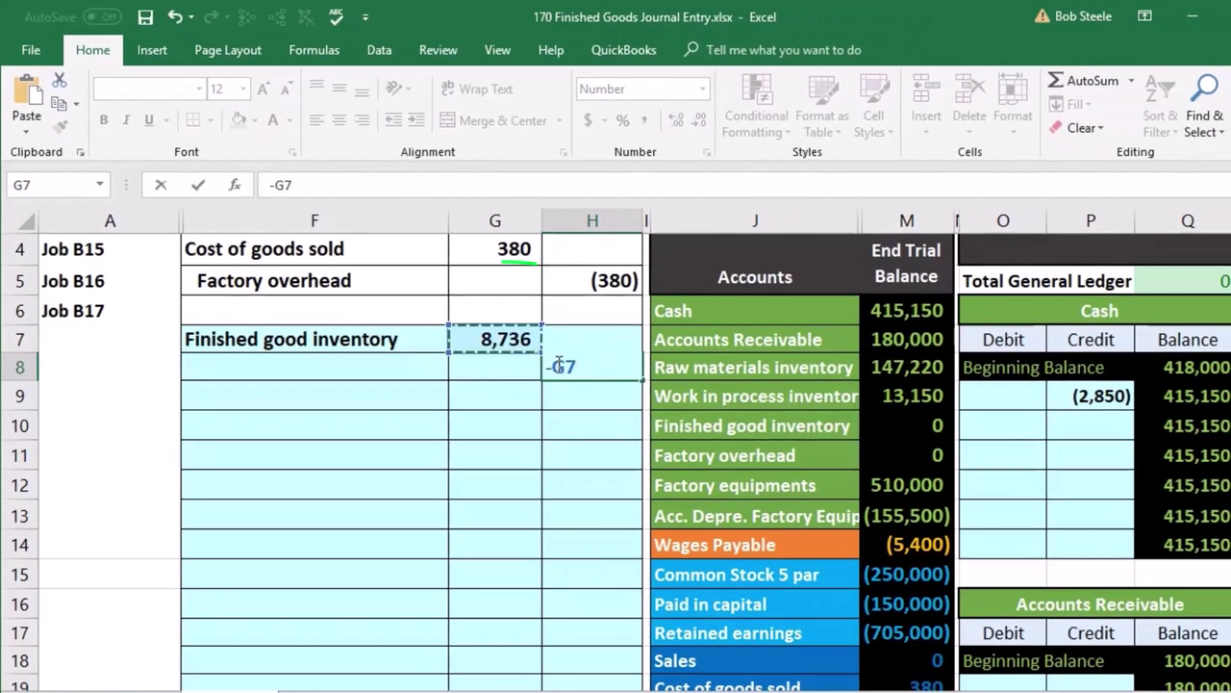
{"action": "key", "text": "Return"}
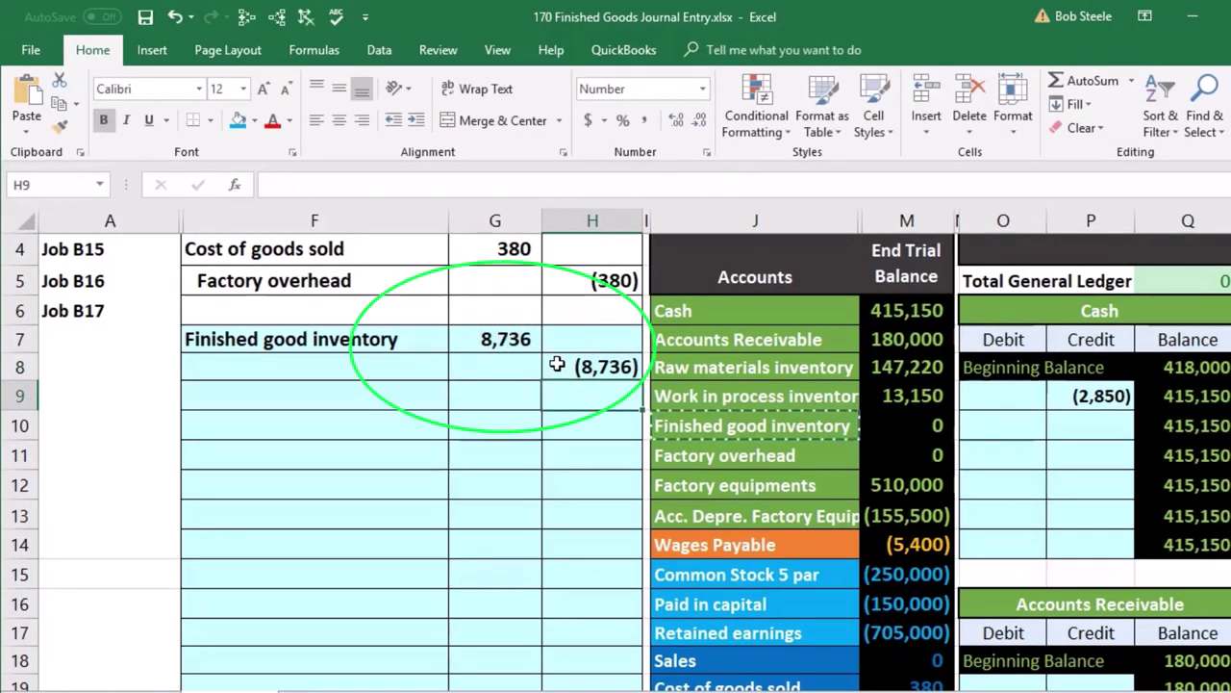
- Copy the Work in process inventory account name from the trial balance into journal cell F8 as values only
{"action": "left_click", "coordinate": [693, 385]}
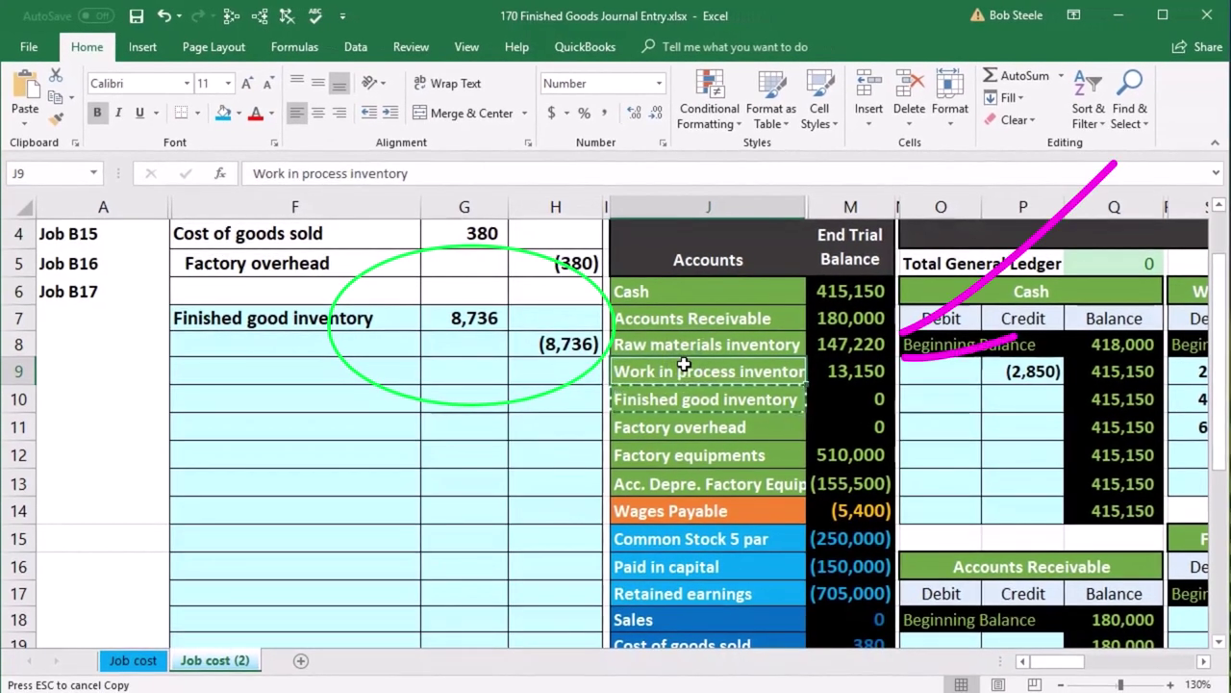
{"action": "right_click", "coordinate": [683, 370]}
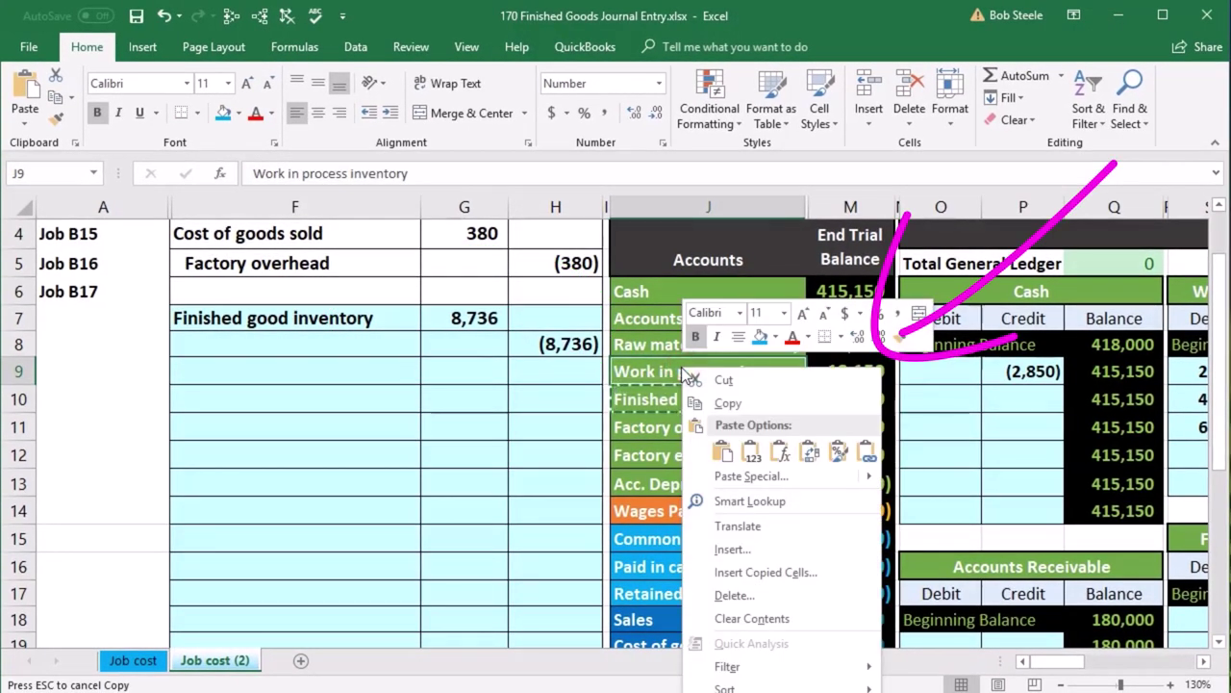
{"action": "left_click", "coordinate": [723, 403]}
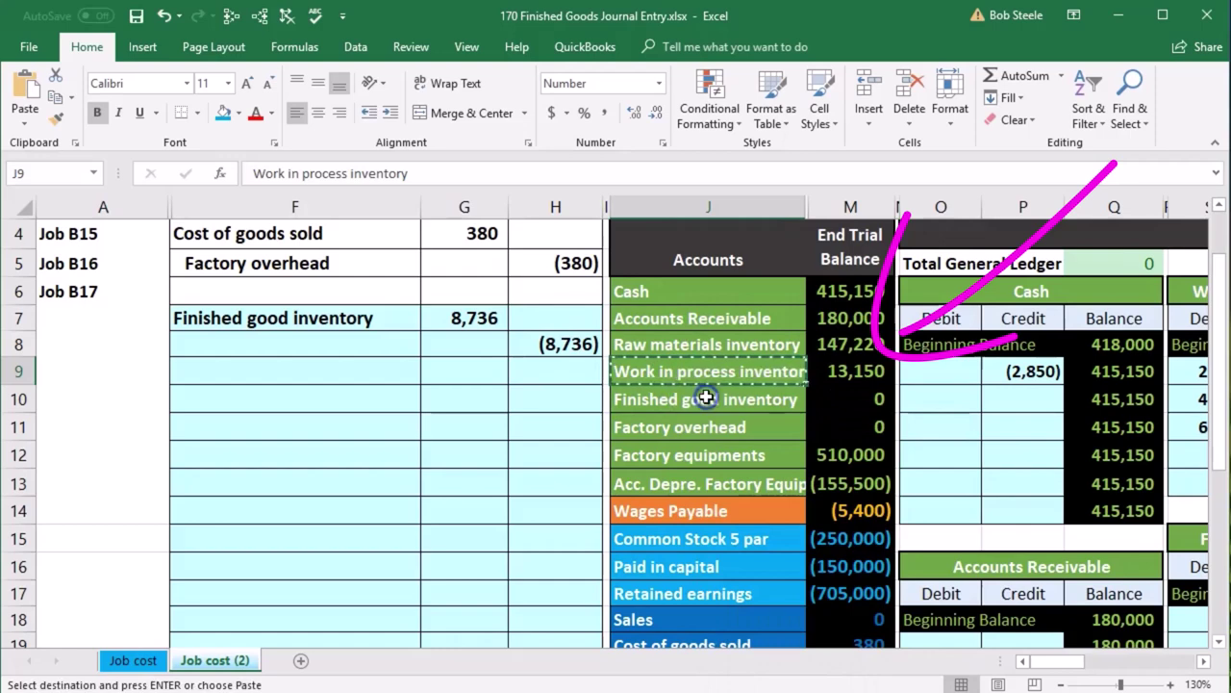
{"action": "left_click", "coordinate": [322, 341]}
{"action": "right_click", "coordinate": [322, 342]}
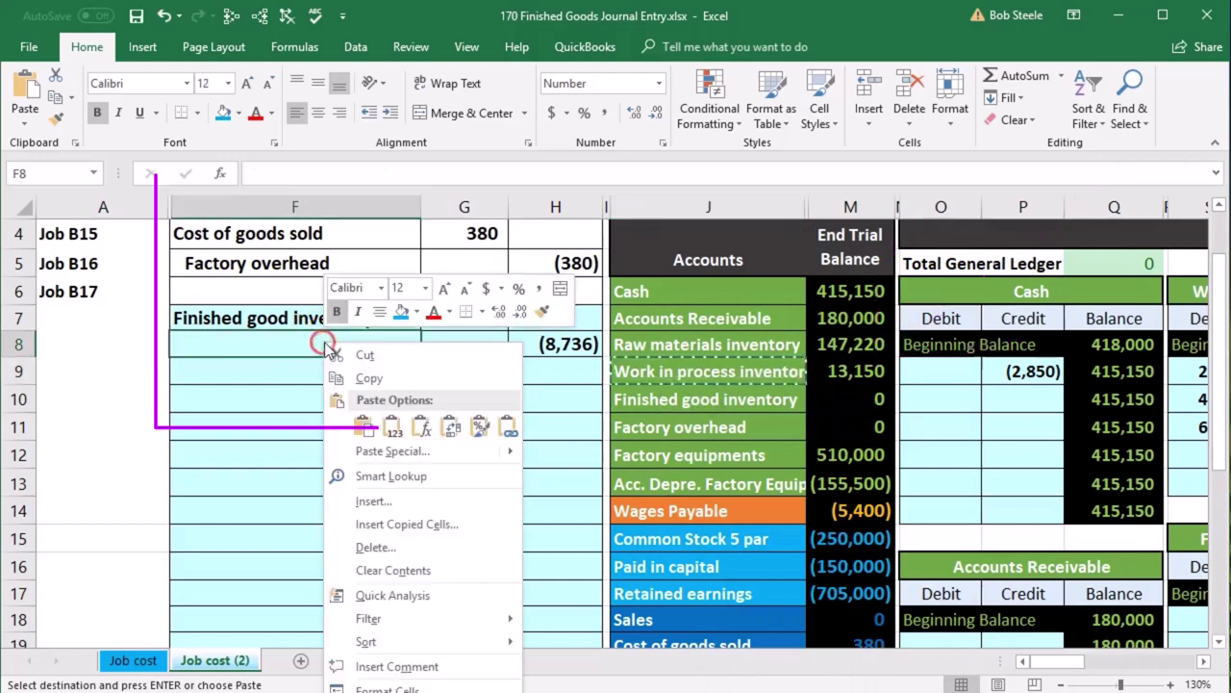
{"action": "left_click", "coordinate": [393, 429]}
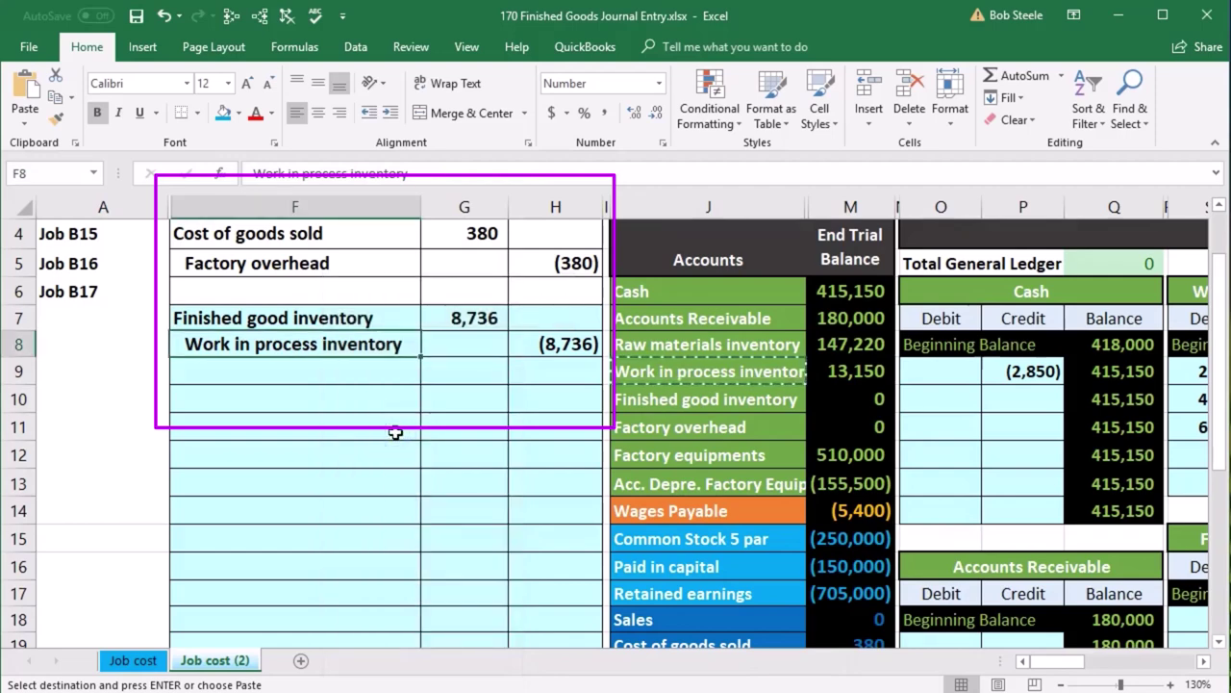
- Post the journal's Finished good inventory debit to its general ledger account by entering =G7 in S18
{"action": "left_click", "coordinate": [388, 423]}
{"action": "left_click_drag", "start_coordinate": [327, 320], "coordinate": [457, 317]}
{"action": "left_click_drag", "start_coordinate": [651, 395], "coordinate": [866, 396]}
{"action": "key", "text": "ctrl+v"}
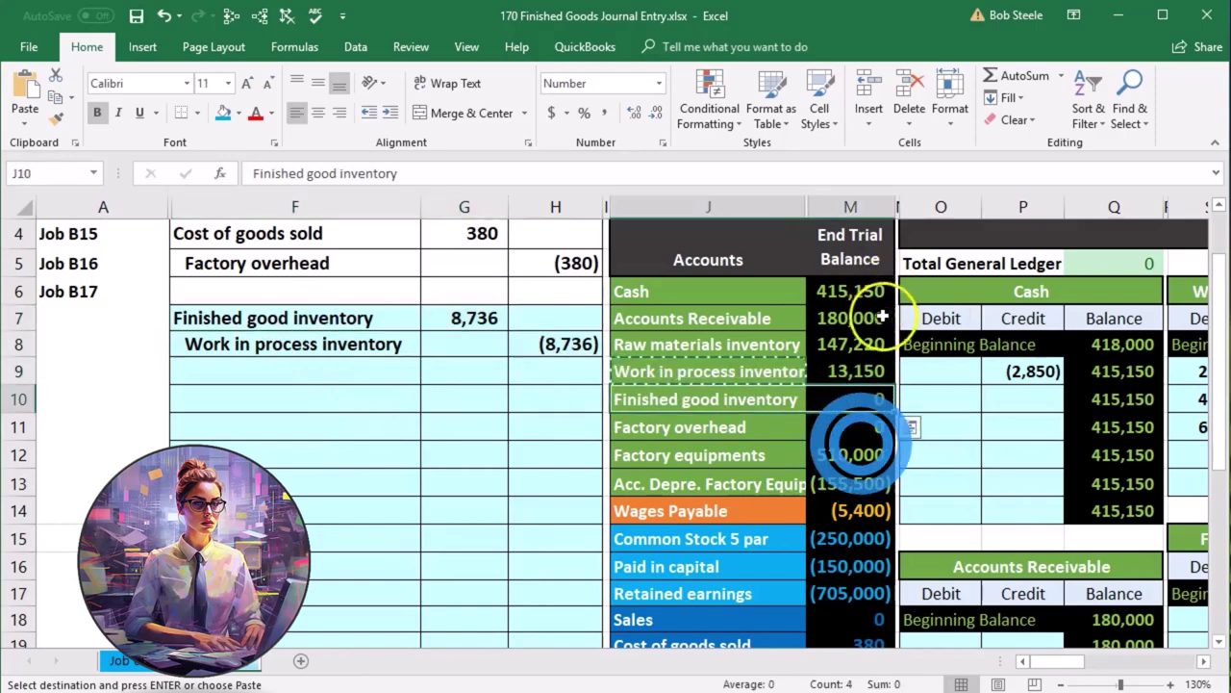
{"action": "key", "text": "Right"}
{"action": "key", "text": "Right"}
{"action": "key", "text": "Right"}
{"action": "key", "text": "Right"}
{"action": "key", "text": "Right"}
{"action": "key", "text": "Right"}
{"action": "key", "text": "Right"}
{"action": "key", "text": "Right"}
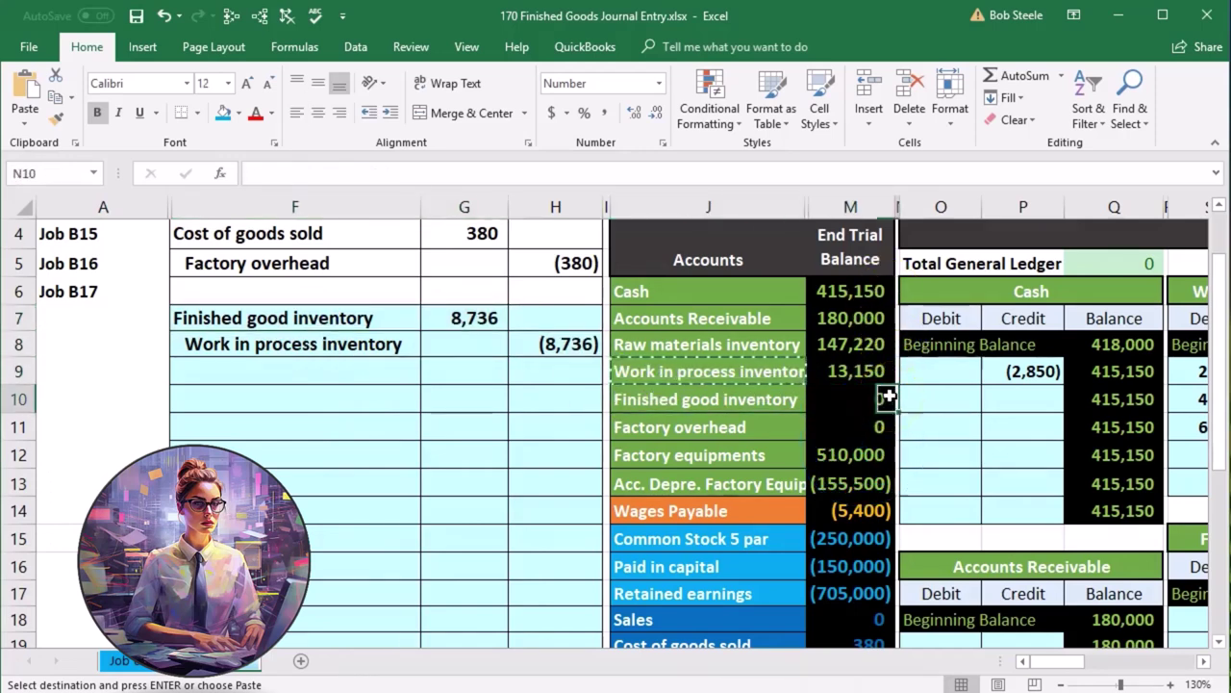
{"action": "key", "text": "Right"}
{"action": "key", "text": "Down"}
{"action": "key", "text": "Down"}
{"action": "key", "text": "Down"}
{"action": "key", "text": "Down"}
{"action": "key", "text": "Down"}
{"action": "key", "text": "Down"}
{"action": "key", "text": "Down"}
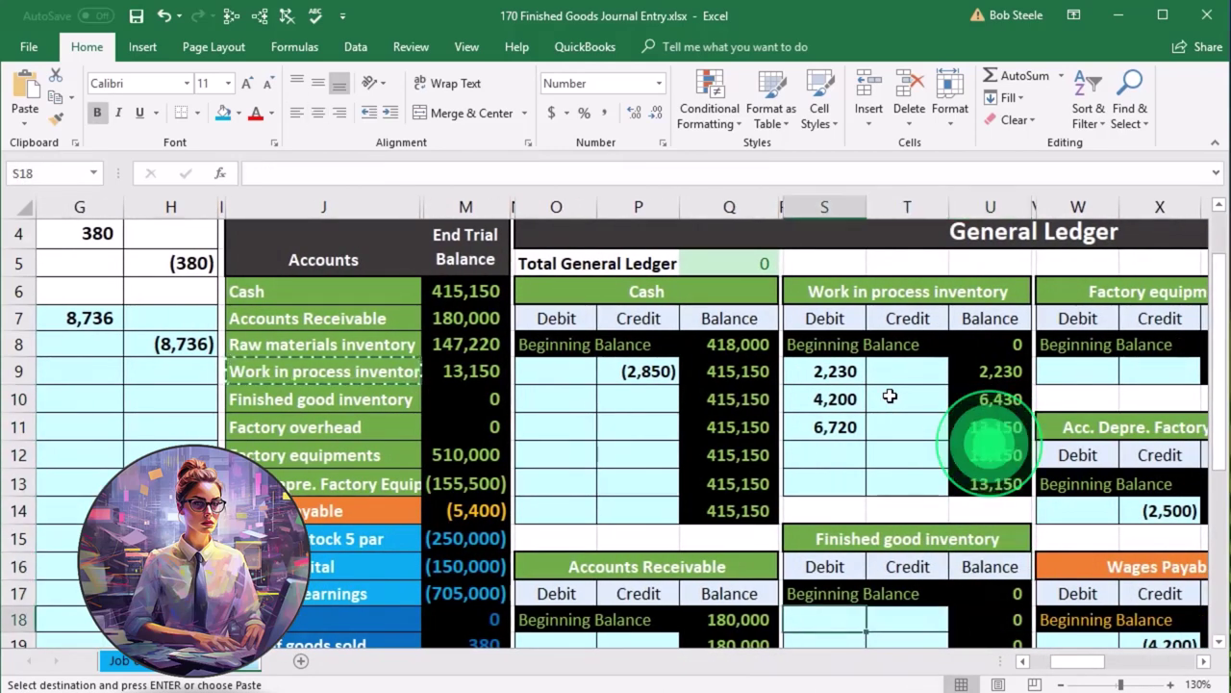
{"action": "key", "text": "Down"}
{"action": "key", "text": "Left"}
{"action": "key", "text": "Left"}
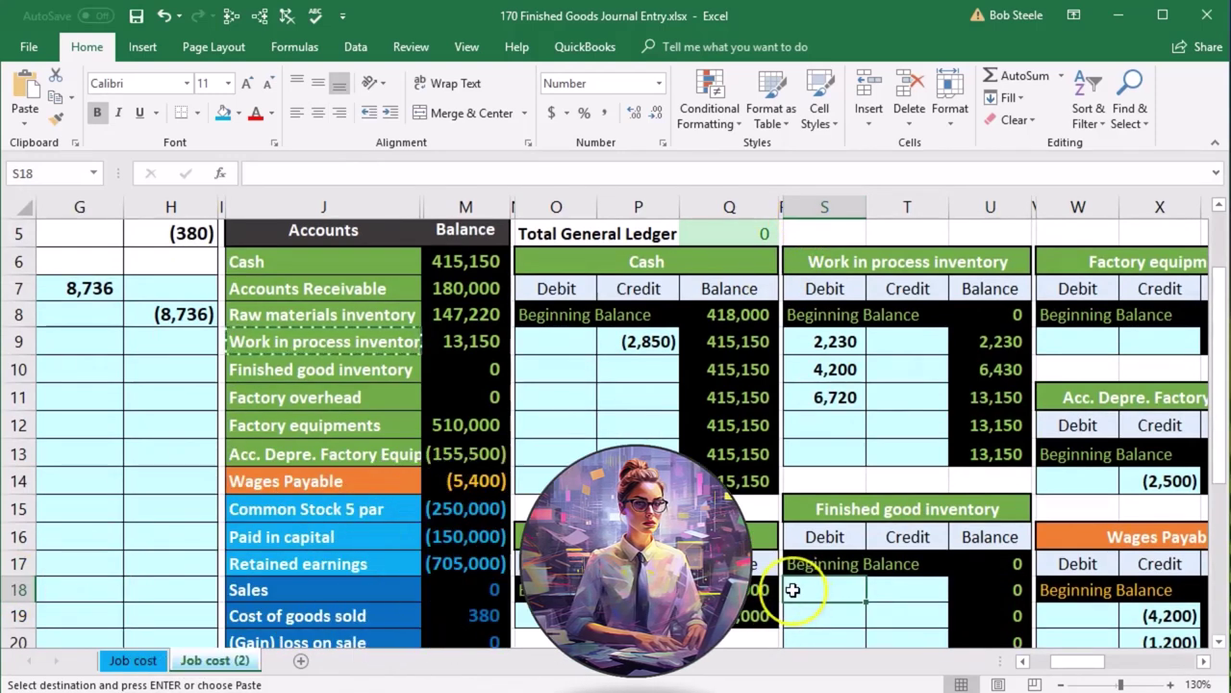
{"action": "key", "text": "Escape"}
{"action": "type", "text": "="}
{"action": "key", "text": "Left"}
{"action": "key", "text": "Left"}
{"action": "key", "text": "Left"}
{"action": "key", "text": "Left"}
{"action": "key", "text": "Left"}
{"action": "key", "text": "Left"}
{"action": "key", "text": "Left"}
{"action": "key", "text": "Left"}
{"action": "key", "text": "Left"}
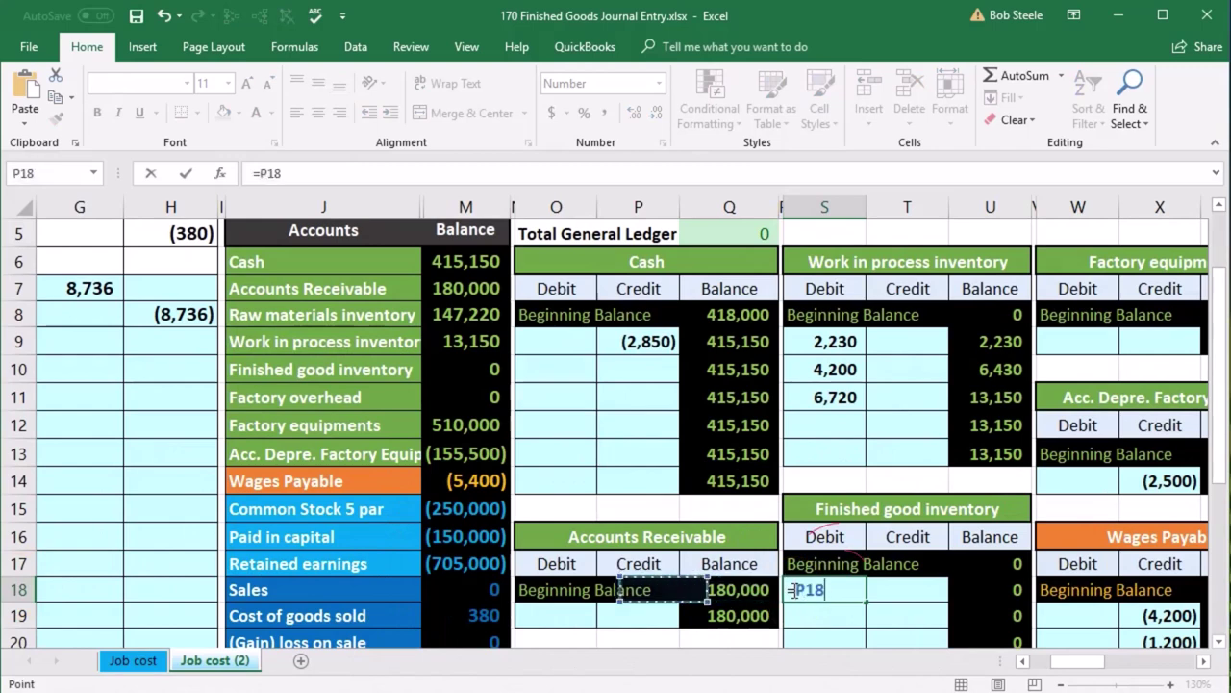
{"action": "key", "text": "Left"}
{"action": "key", "text": "Left"}
{"action": "key", "text": "Left"}
{"action": "key", "text": "Up"}
{"action": "key", "text": "Up"}
{"action": "key", "text": "Up"}
{"action": "key", "text": "Up"}
{"action": "key", "text": "Up"}
{"action": "key", "text": "Up"}
{"action": "key", "text": "Up"}
{"action": "key", "text": "Up"}
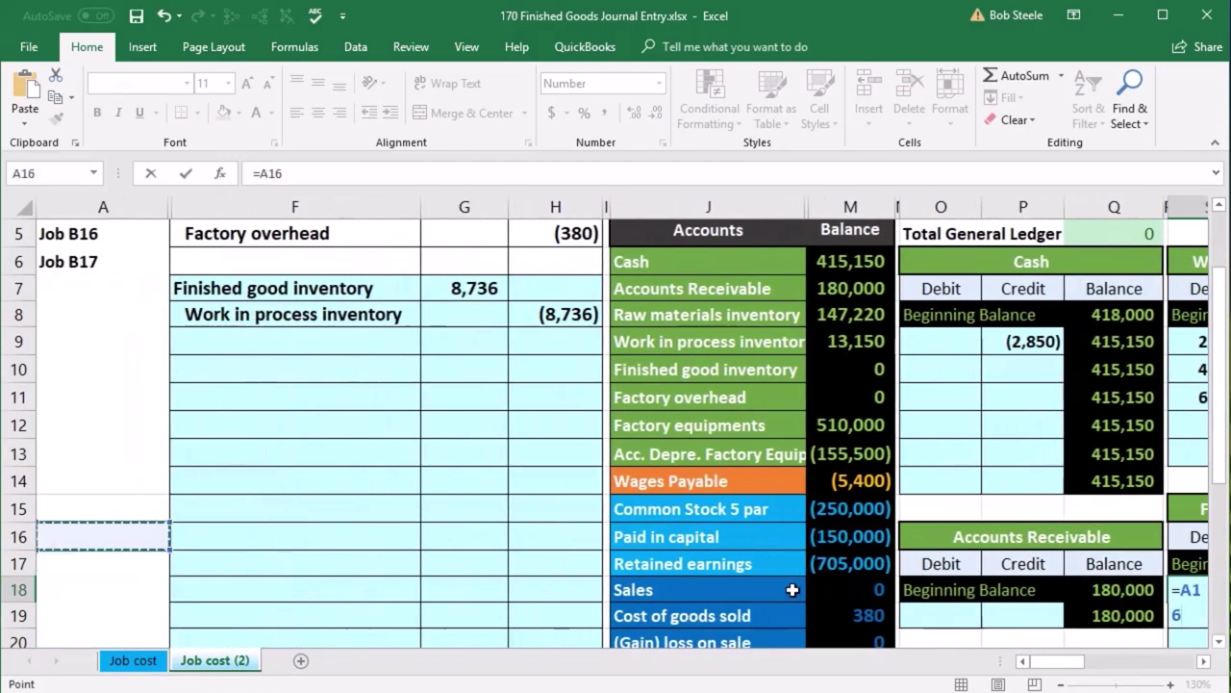
{"action": "key", "text": "Up"}
{"action": "key", "text": "Up"}
{"action": "key", "text": "Up"}
{"action": "key", "text": "Right"}
{"action": "key", "text": "Right"}
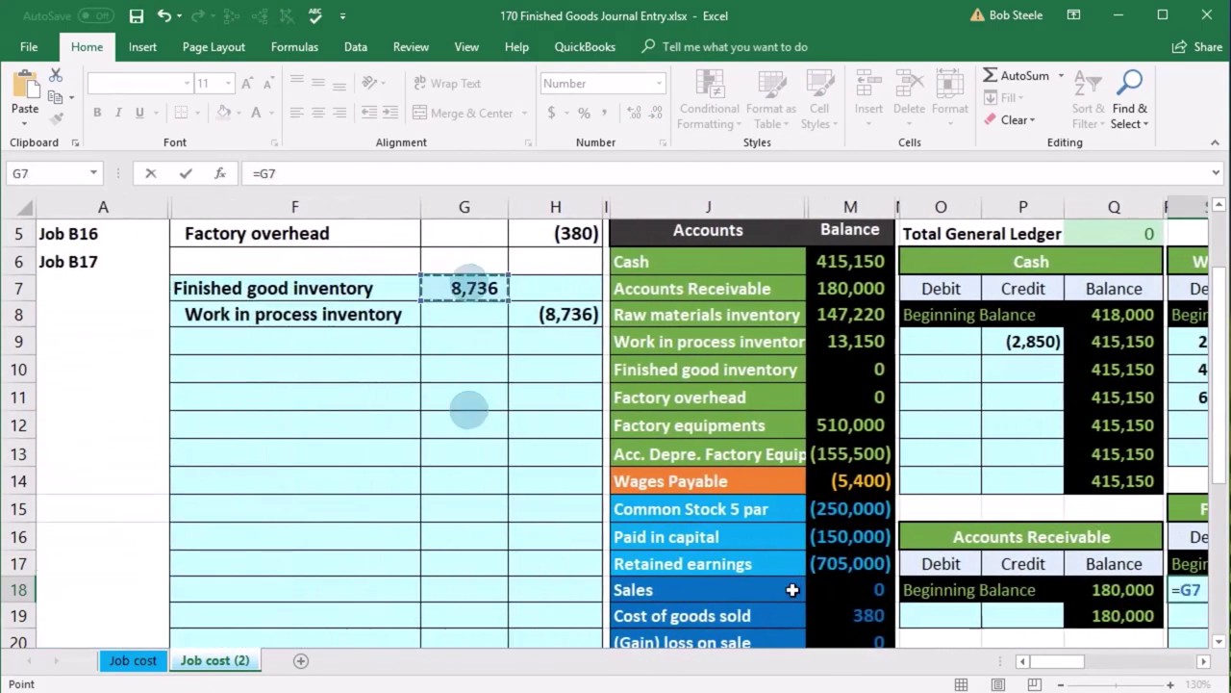
{"action": "key", "text": "Return"}
- Trace the dependents of the Finished good inventory ending balance in U20, check the M21 trial balance difference, and remove the arrows
{"action": "key", "text": "Right"}
{"action": "key", "text": "Right"}
{"action": "key", "text": "Up"}
{"action": "key", "text": "Up"}
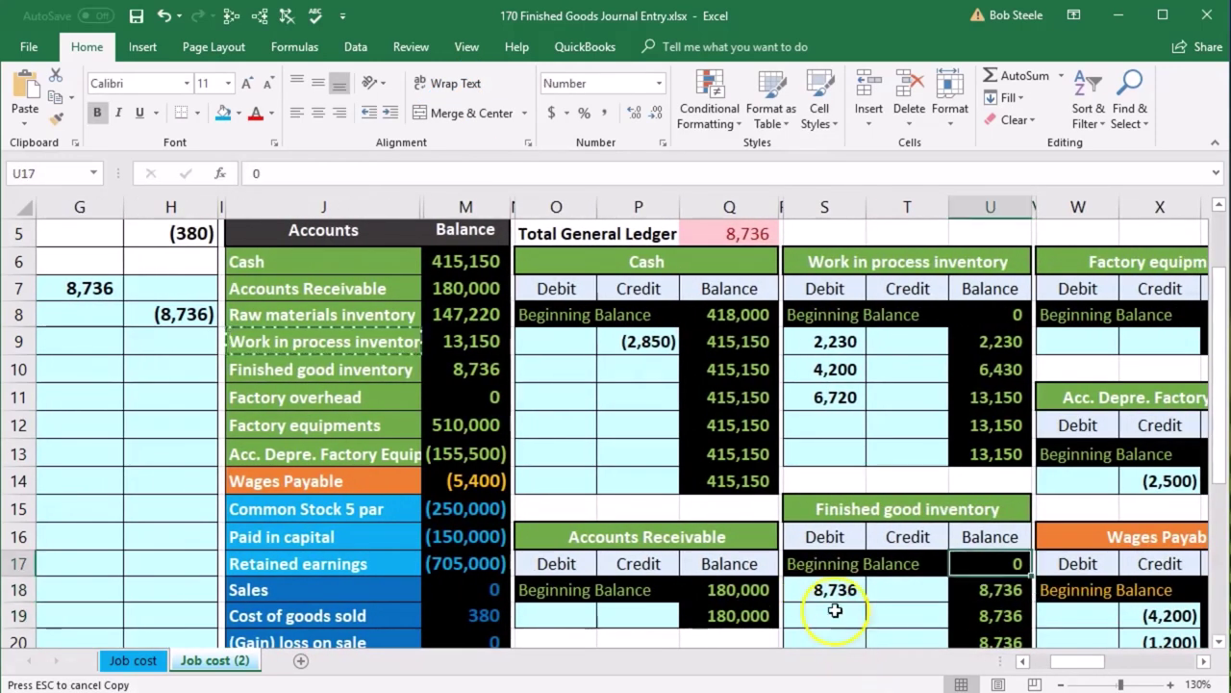
{"action": "key", "text": "Down"}
{"action": "scroll", "coordinate": [1003, 586], "scroll_direction": "down", "scroll_amount": 1}
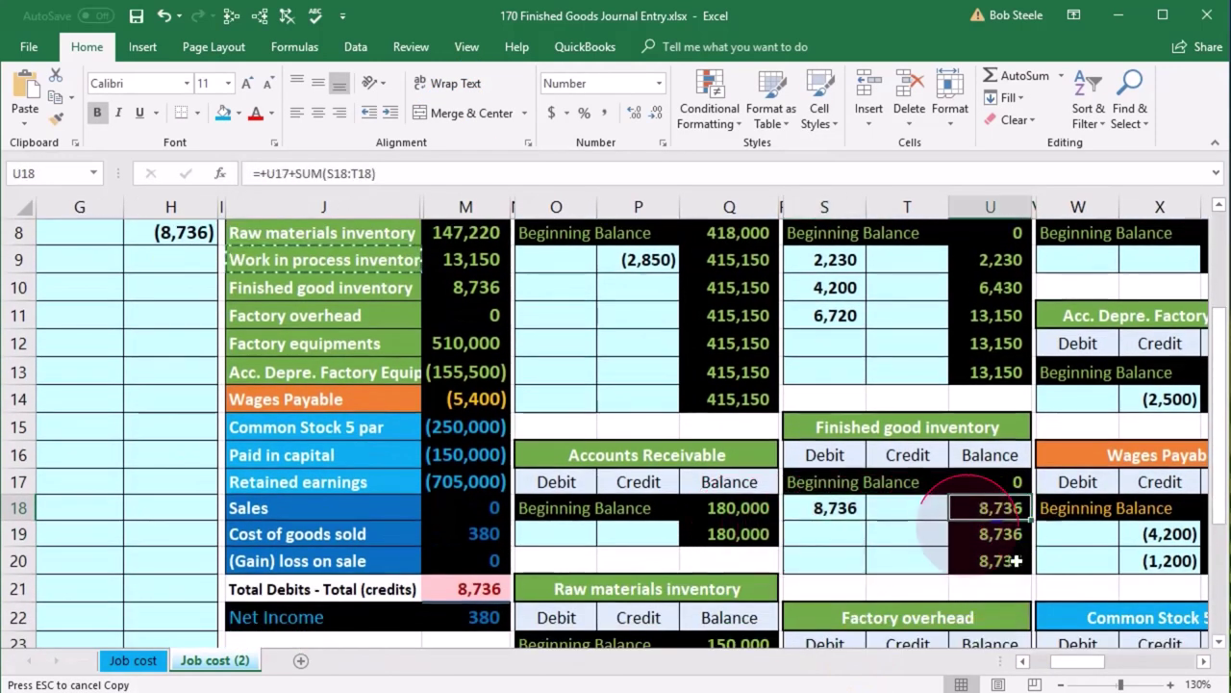
{"action": "left_click", "coordinate": [1003, 560]}
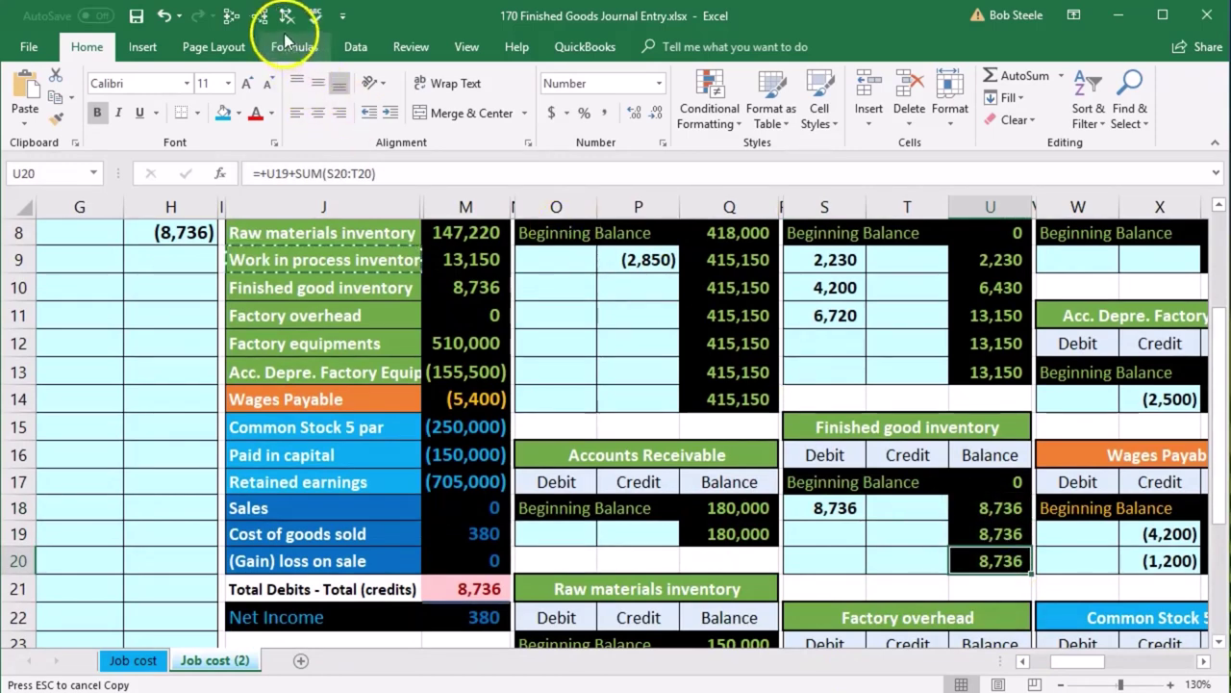
{"action": "left_click", "coordinate": [260, 17]}
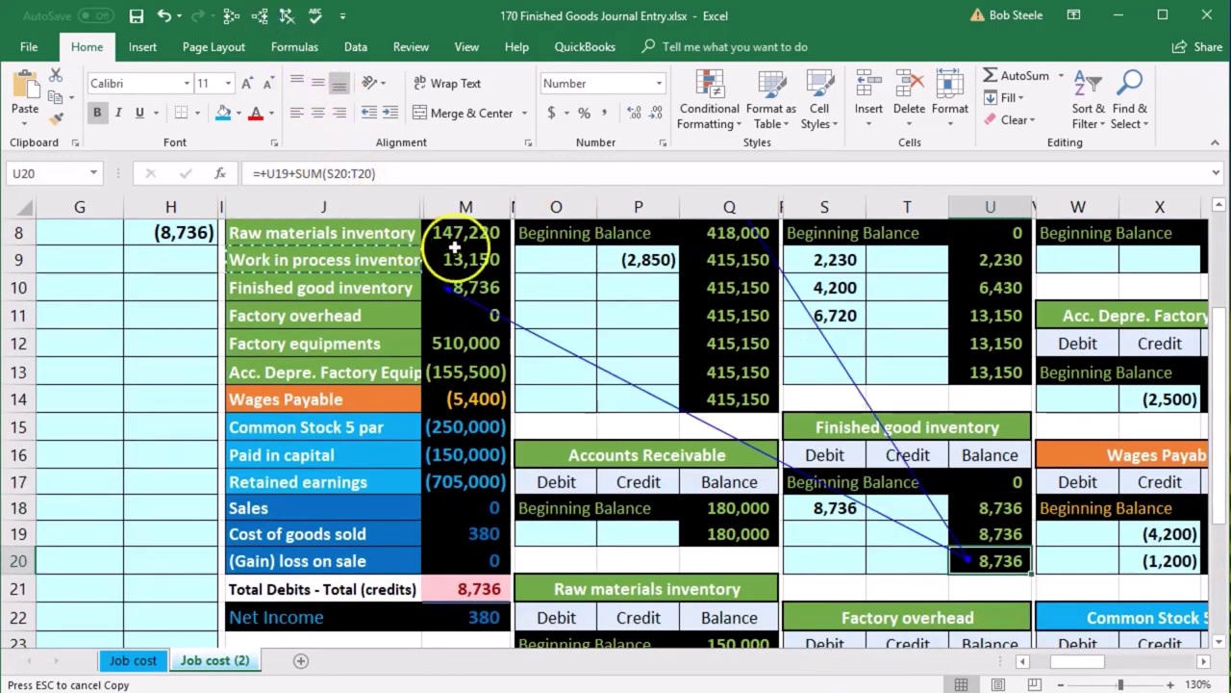
{"action": "left_click", "coordinate": [447, 589]}
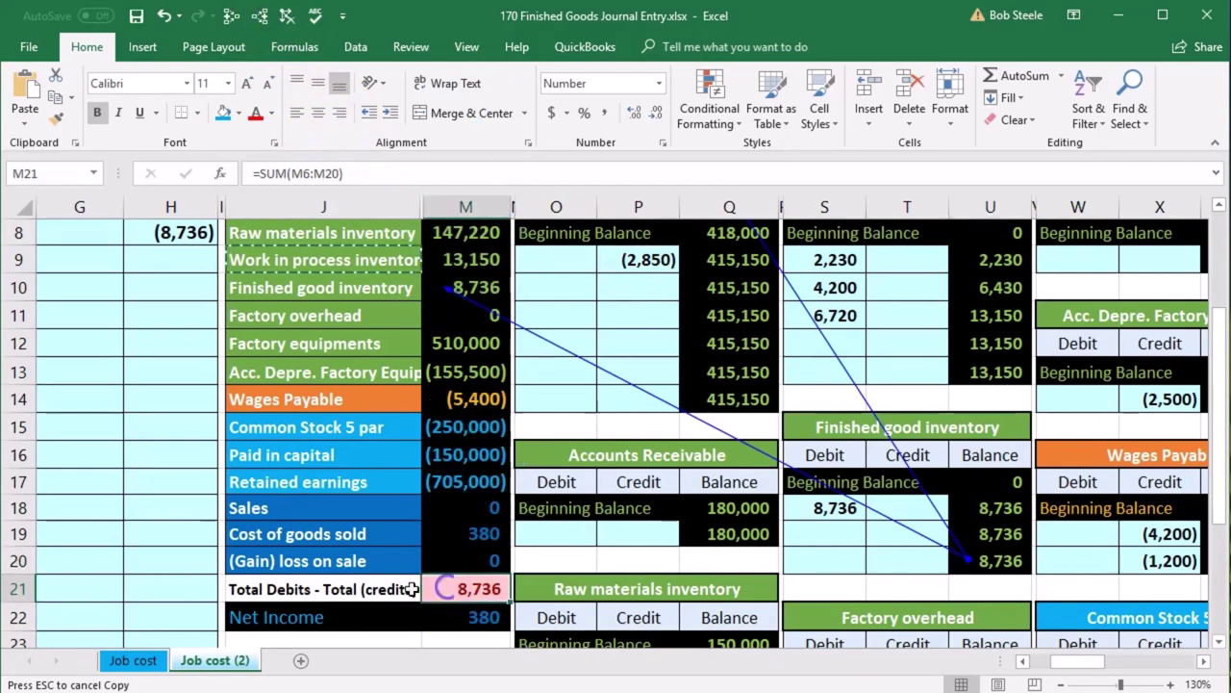
{"action": "left_click", "coordinate": [1022, 662]}
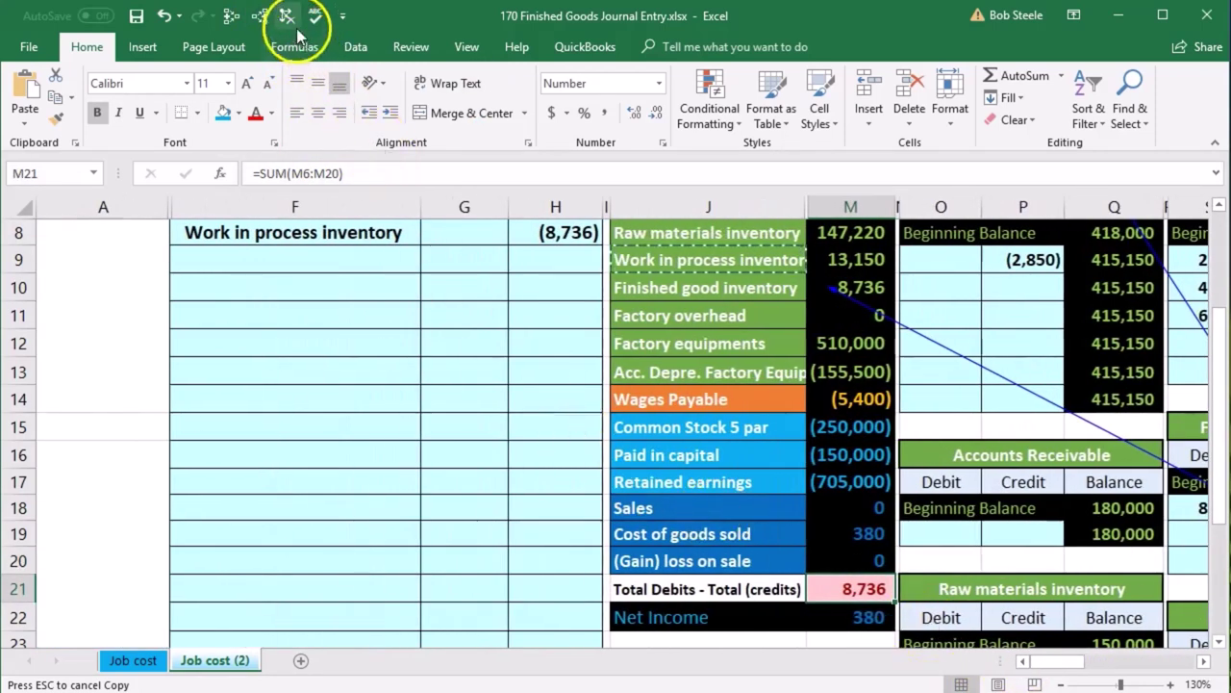
{"action": "left_click", "coordinate": [286, 16]}
- Post the journal's Work in process inventory credit to its general ledger account by entering =H8 in T12
{"action": "scroll", "coordinate": [375, 279], "scroll_direction": "up", "scroll_amount": 1}
{"action": "left_click_drag", "start_coordinate": [366, 315], "coordinate": [475, 322]}
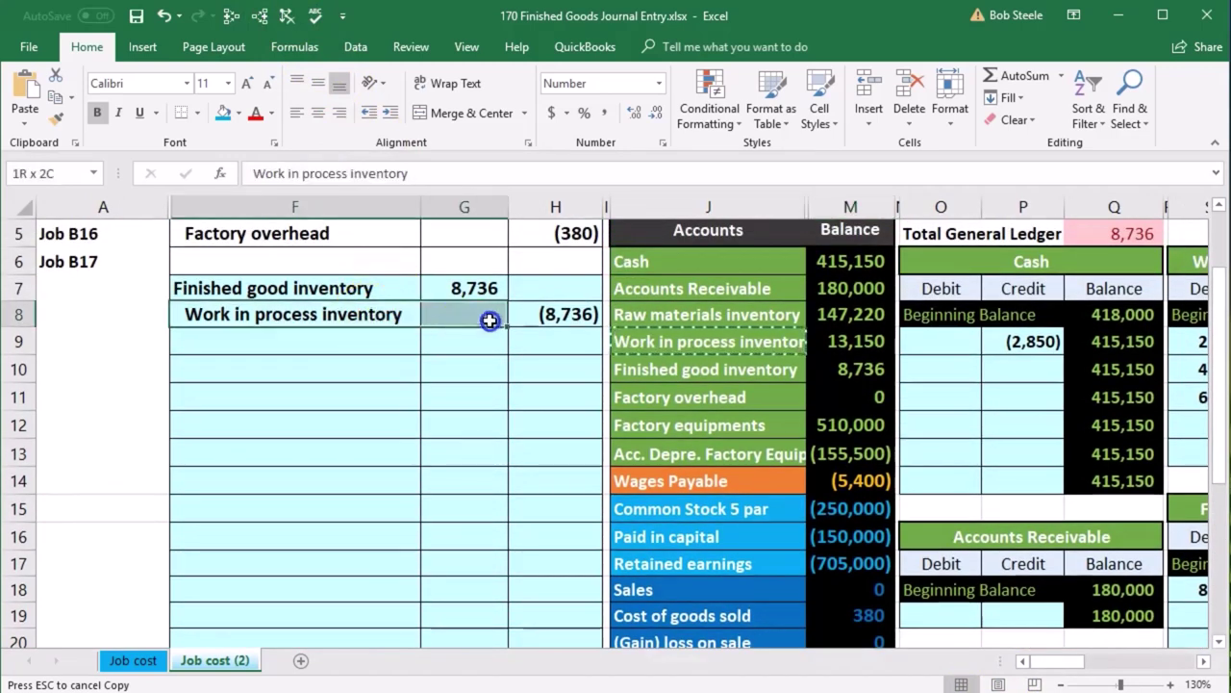
{"action": "left_click_drag", "start_coordinate": [634, 342], "coordinate": [835, 342]}
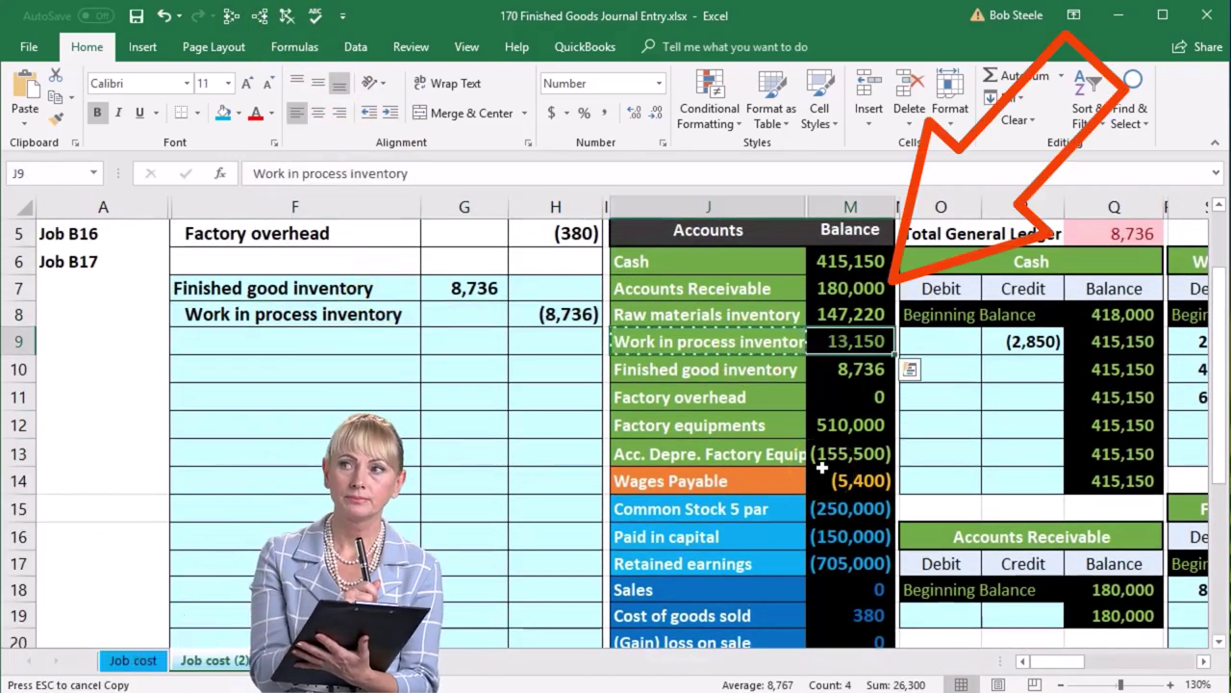
{"action": "key", "text": "Right"}
{"action": "key", "text": "Right"}
{"action": "key", "text": "Right"}
{"action": "key", "text": "Right"}
{"action": "key", "text": "Right"}
{"action": "key", "text": "Right"}
{"action": "key", "text": "Right"}
{"action": "key", "text": "Right"}
{"action": "key", "text": "Right"}
{"action": "key", "text": "Down"}
{"action": "key", "text": "Down"}
{"action": "key", "text": "Down"}
{"action": "key", "text": "Left"}
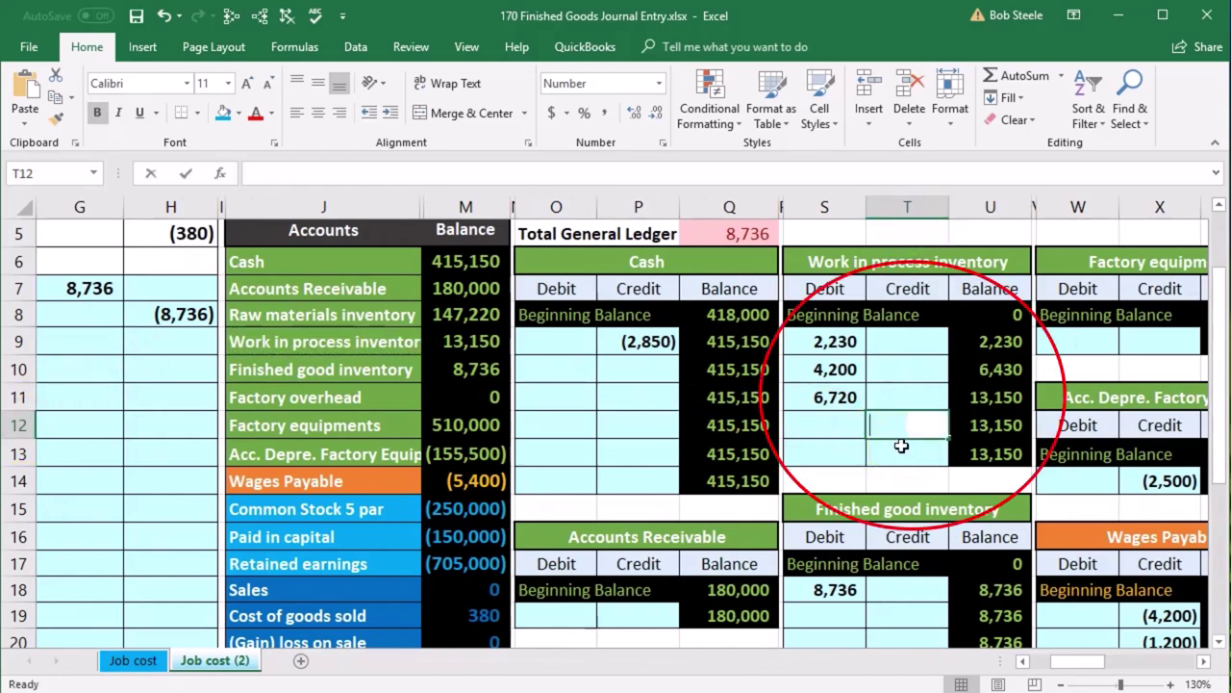
{"action": "type", "text": "="}
{"action": "key", "text": "Left"}
{"action": "key", "text": "Left"}
{"action": "key", "text": "Left"}
{"action": "key", "text": "Left"}
{"action": "key", "text": "Left"}
{"action": "key", "text": "Left"}
{"action": "key", "text": "Left"}
{"action": "key", "text": "Left"}
{"action": "key", "text": "Left"}
{"action": "key", "text": "Left"}
{"action": "key", "text": "Left"}
{"action": "key", "text": "Left"}
{"action": "key", "text": "Left"}
{"action": "key", "text": "Up"}
{"action": "key", "text": "Up"}
{"action": "key", "text": "Up"}
{"action": "key", "text": "Up"}
{"action": "key", "text": "Right"}
{"action": "key", "text": "Right"}
{"action": "key", "text": "Right"}
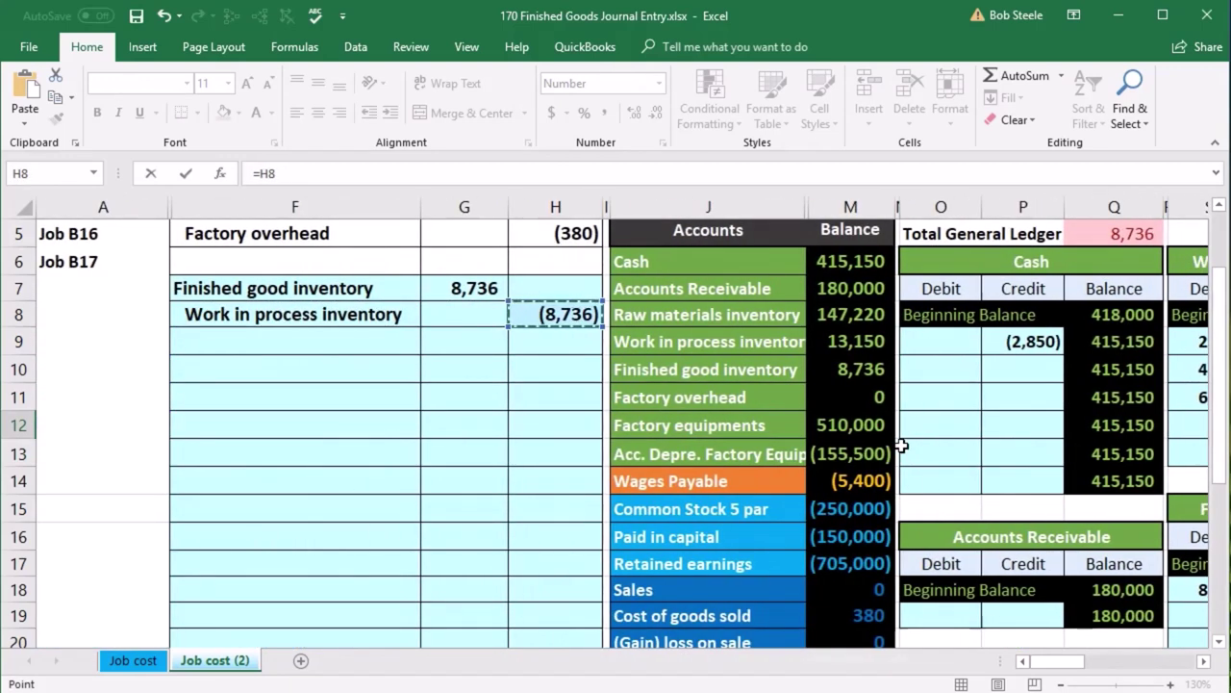
{"action": "key", "text": "Return"}
- Review the Work in process inventory ledger balances in U11 to U13 and trace U13's dependents to trial balance cell M9
{"action": "key", "text": "Right"}
{"action": "key", "text": "Right"}
{"action": "key", "text": "Up"}
{"action": "key", "text": "Up"}
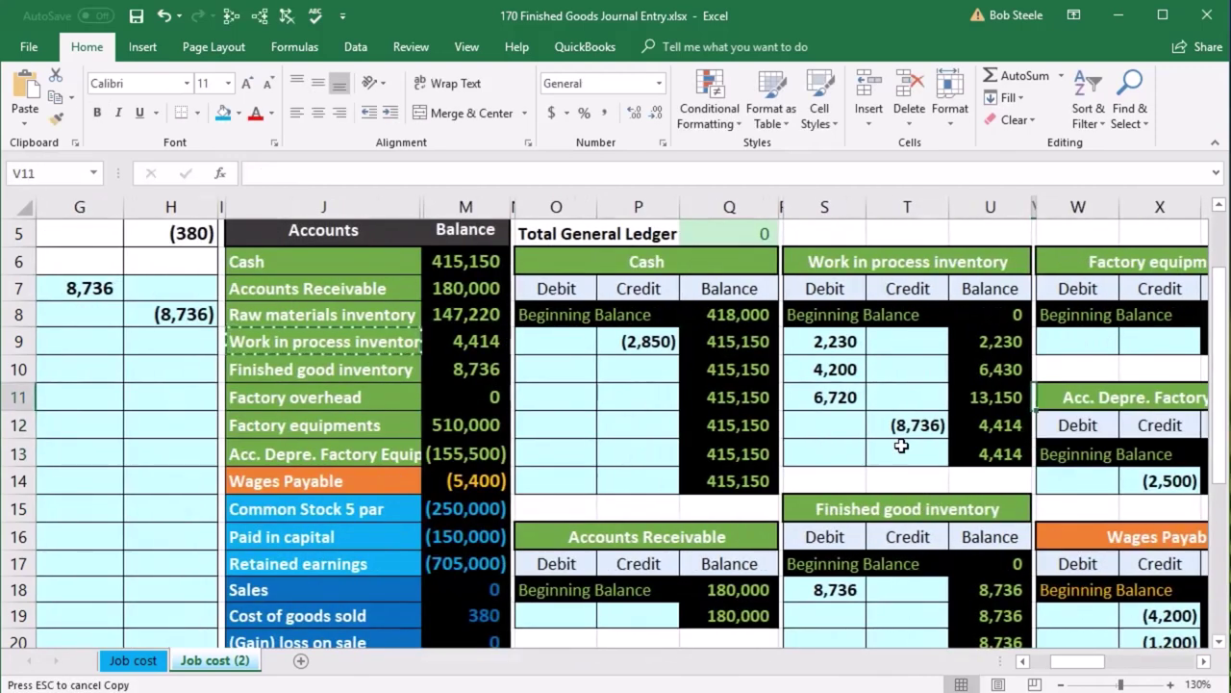
{"action": "key", "text": "Left"}
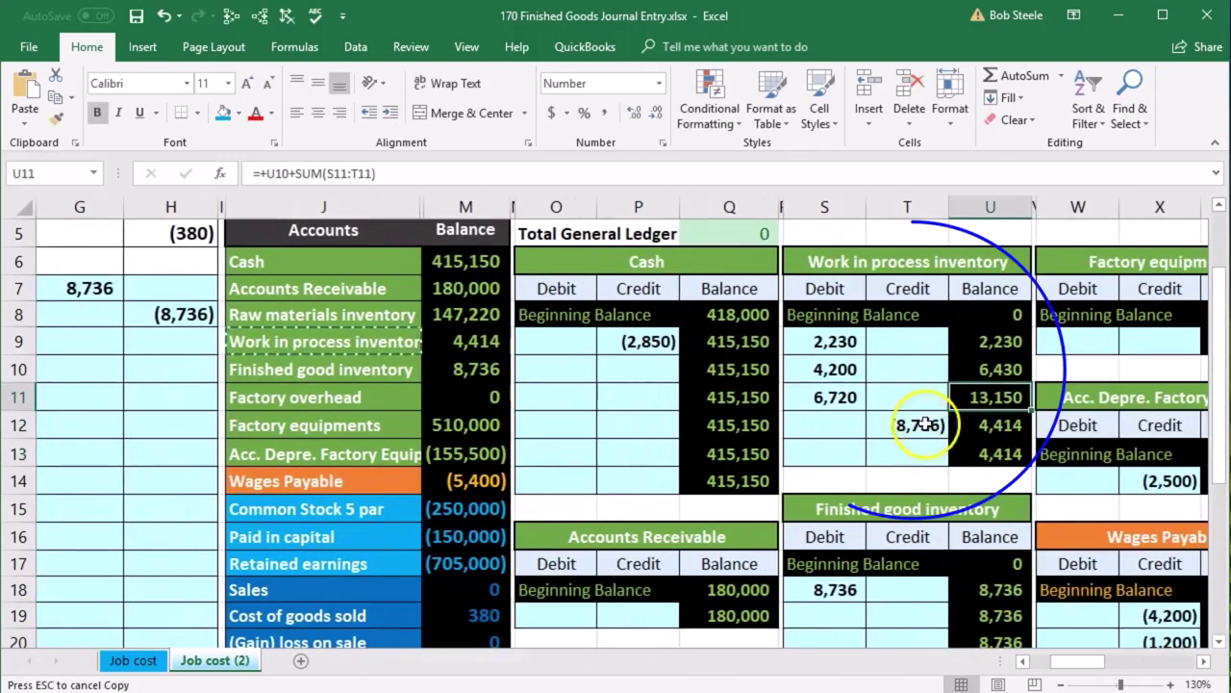
{"action": "left_click", "coordinate": [930, 420]}
{"action": "left_click", "coordinate": [994, 433]}
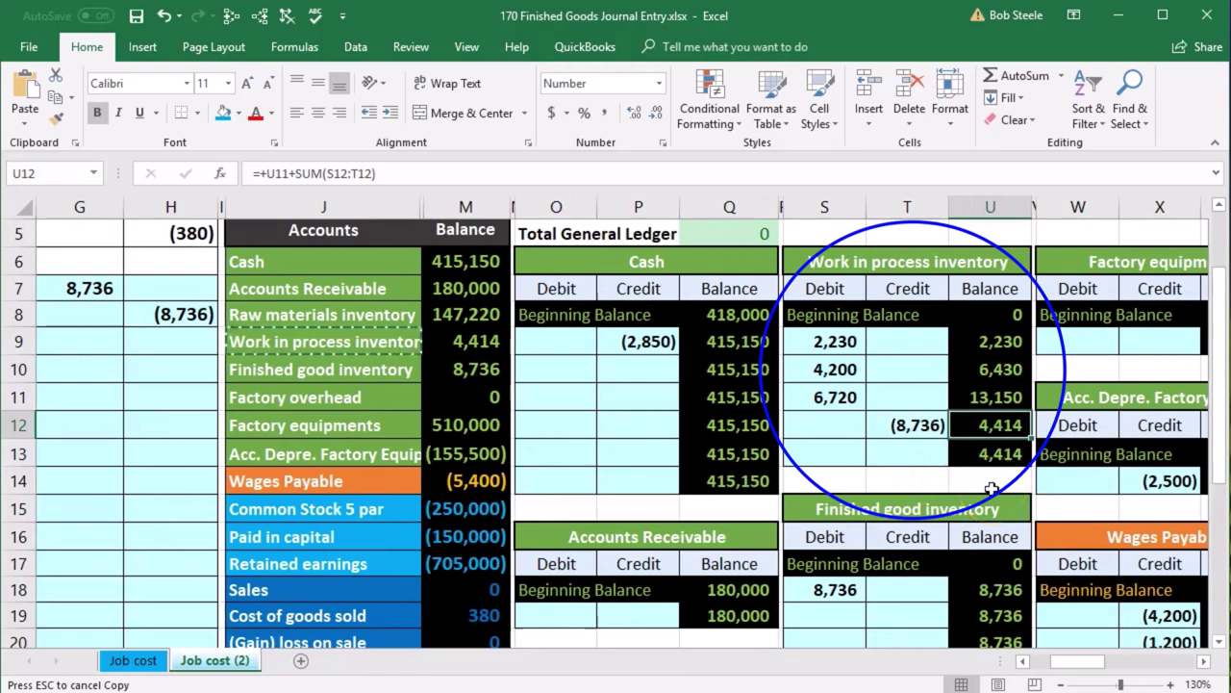
{"action": "key", "text": "Down"}
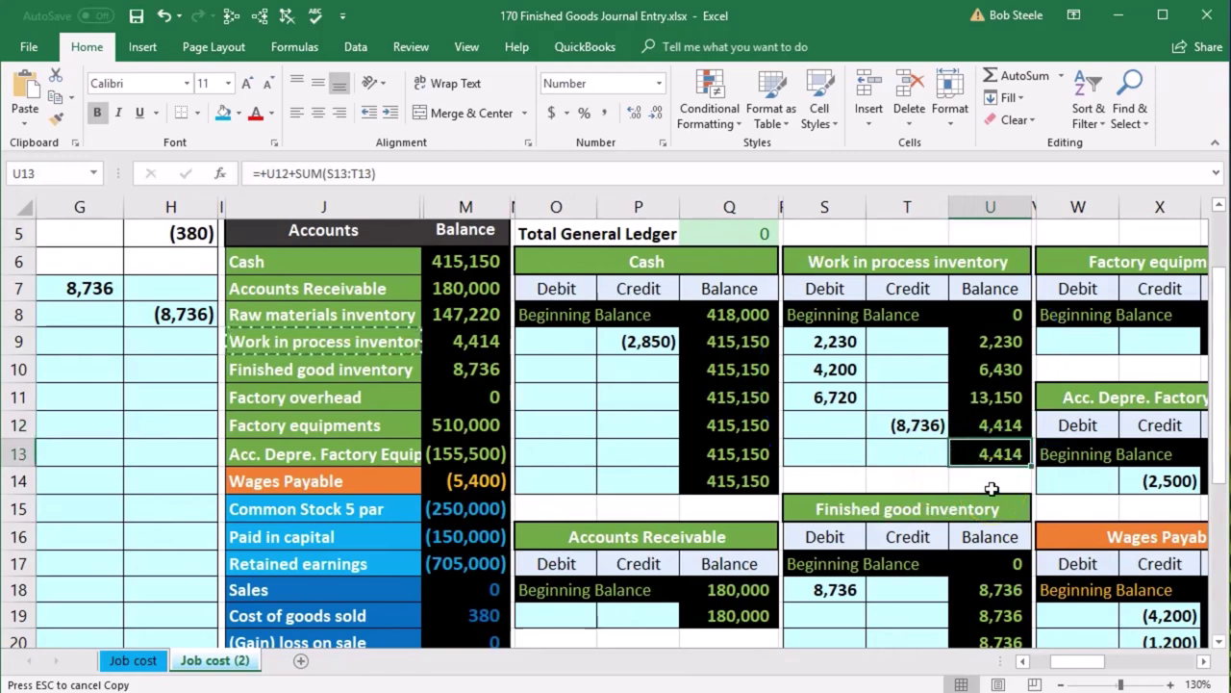
{"action": "left_click", "coordinate": [259, 16]}
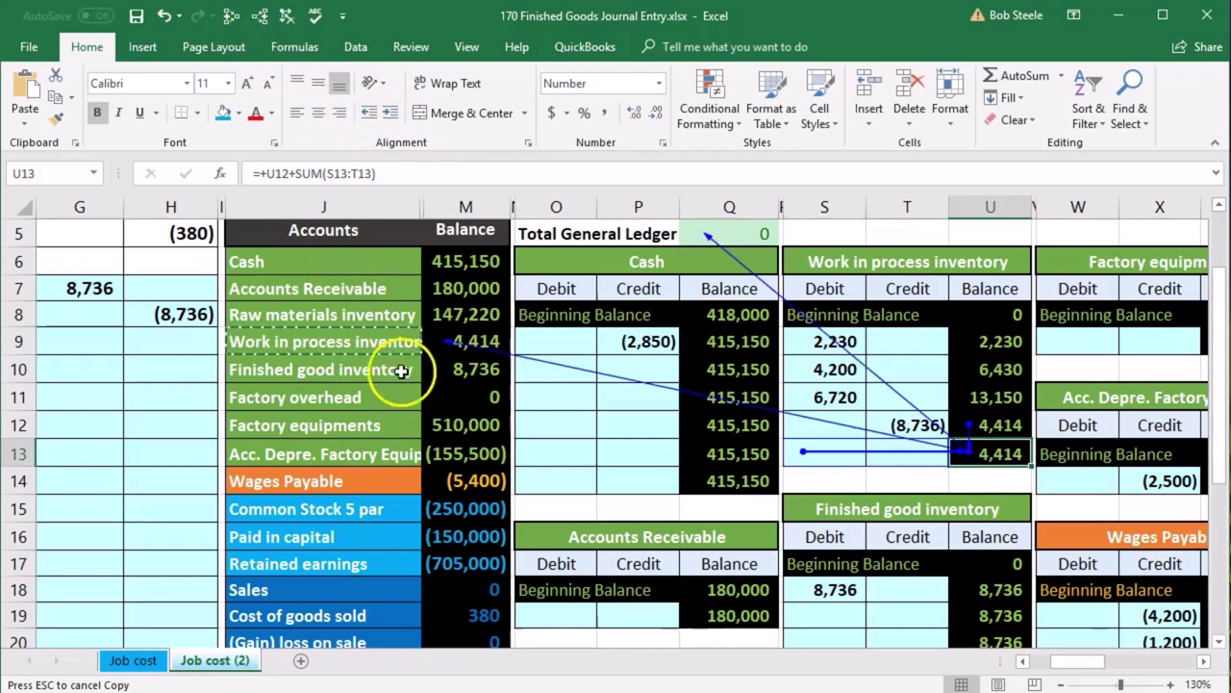
{"action": "left_click", "coordinate": [467, 338]}
- Check the trial balance difference in M21 and review the Net Income formula in M22 without changing it
{"action": "scroll", "coordinate": [502, 433], "scroll_direction": "down", "scroll_amount": 2}
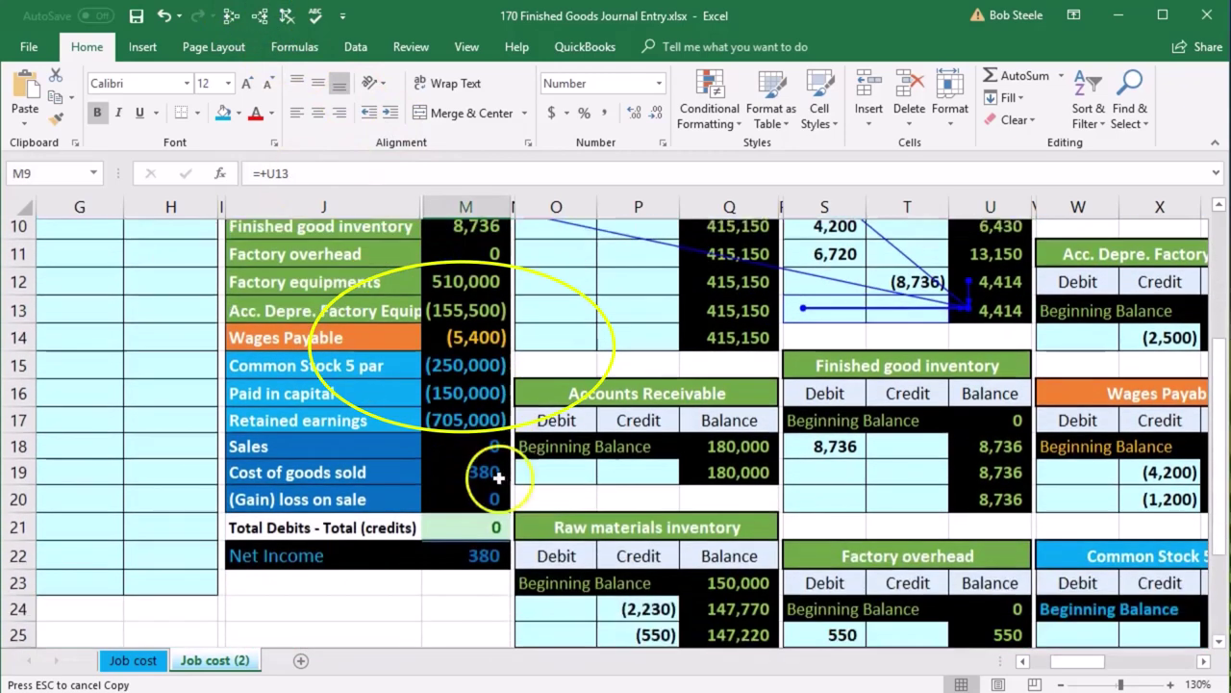
{"action": "double_click", "coordinate": [475, 507]}
{"action": "key", "text": "Return"}
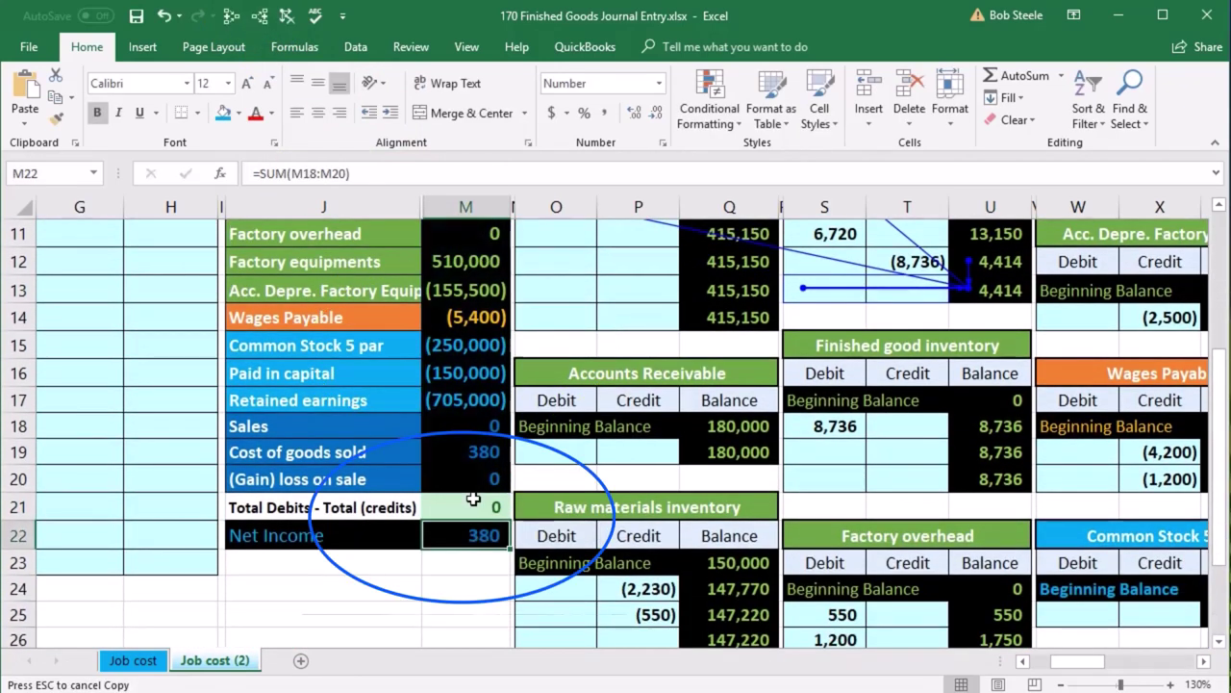
{"action": "double_click", "coordinate": [475, 531]}
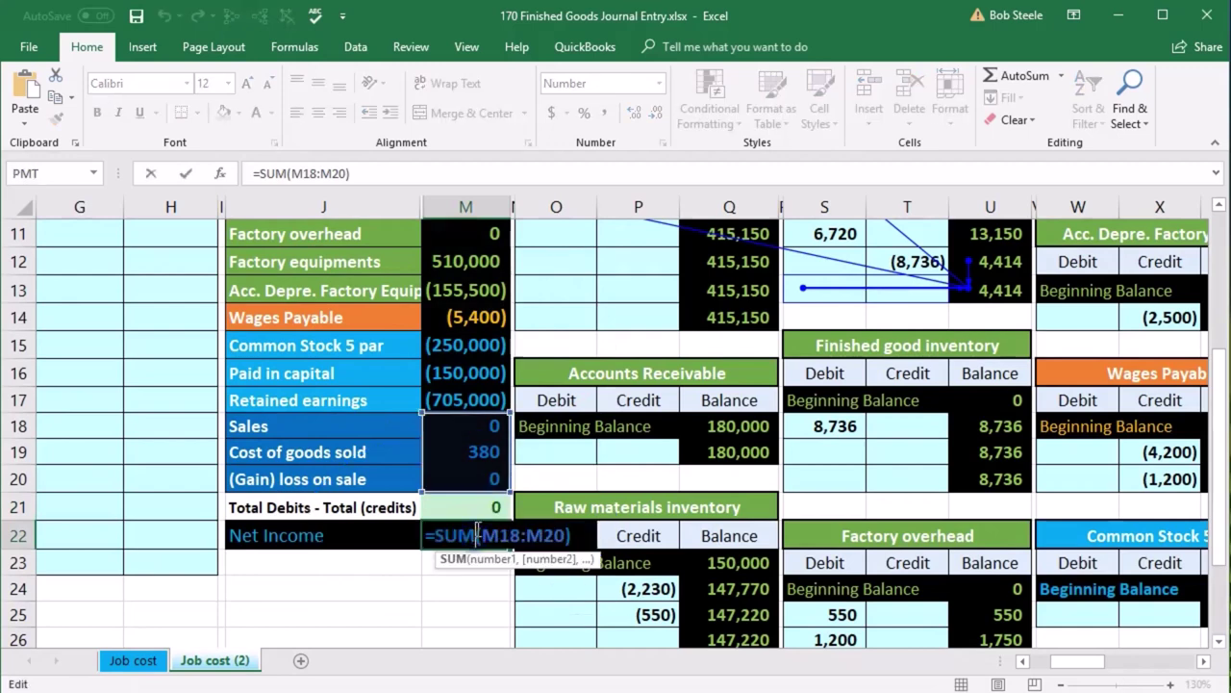
{"action": "key", "text": "Return"}
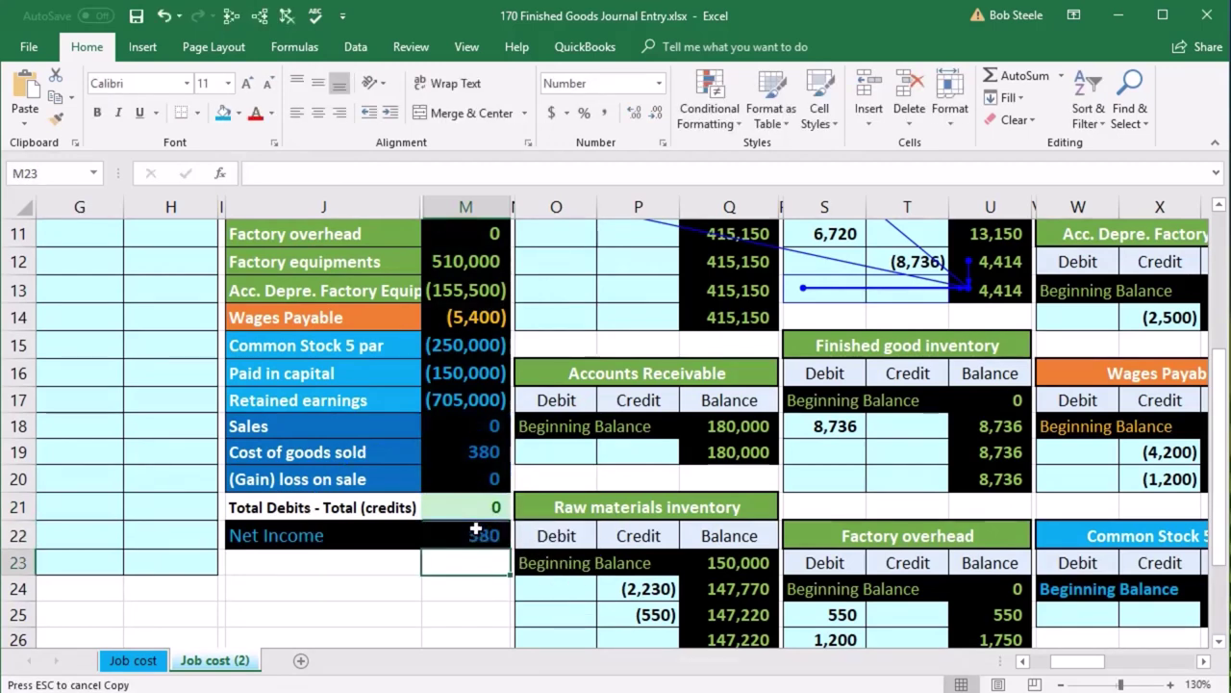
- Compare the trial balance amounts for Work in process and Finished good inventory in M9 and M10, and remove the trace arrows
{"action": "scroll", "coordinate": [475, 529], "scroll_direction": "up", "scroll_amount": 2}
{"action": "left_click", "coordinate": [498, 339]}
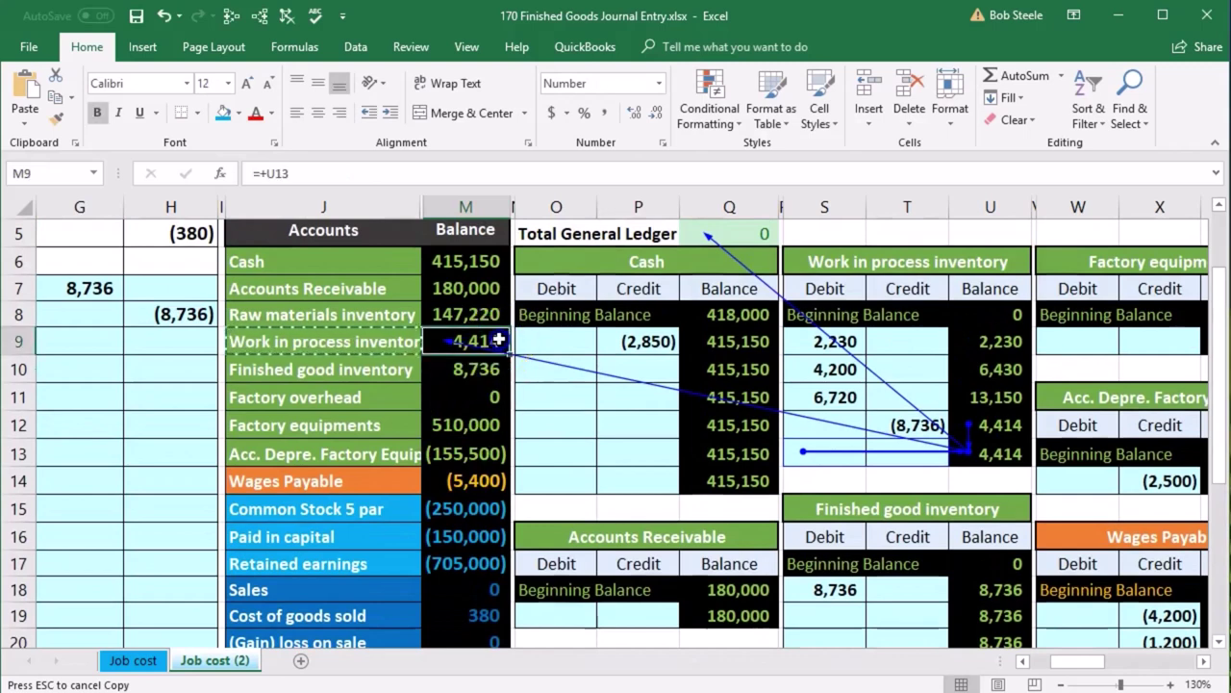
{"action": "left_click", "coordinate": [472, 369]}
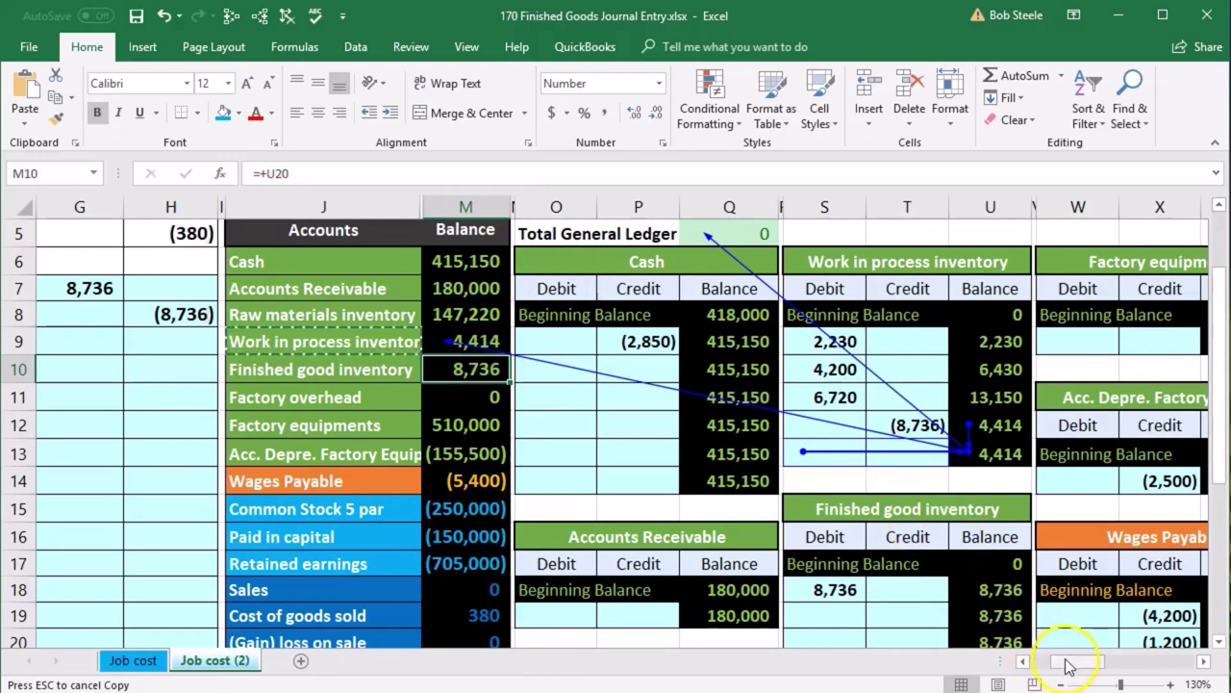
{"action": "left_click", "coordinate": [286, 15]}
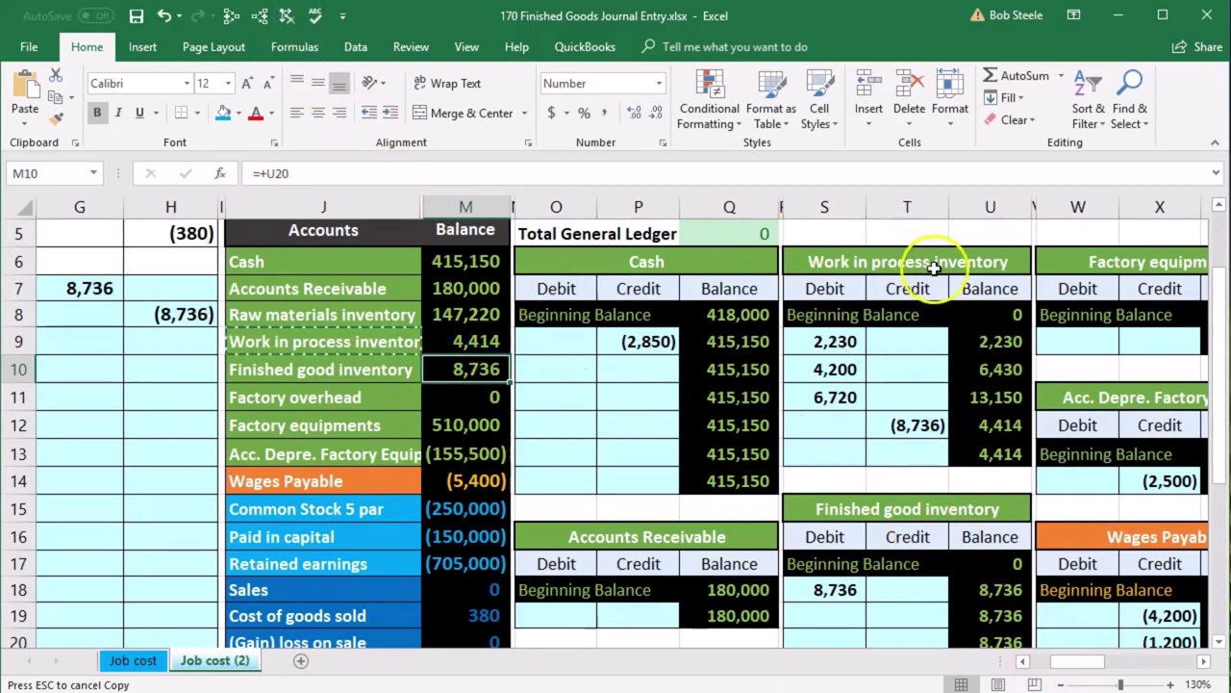
- Examine the Work in process and Finished good inventory ledger balances in U12 and U18 against the individual job cost sheets
{"action": "left_click", "coordinate": [1000, 433]}
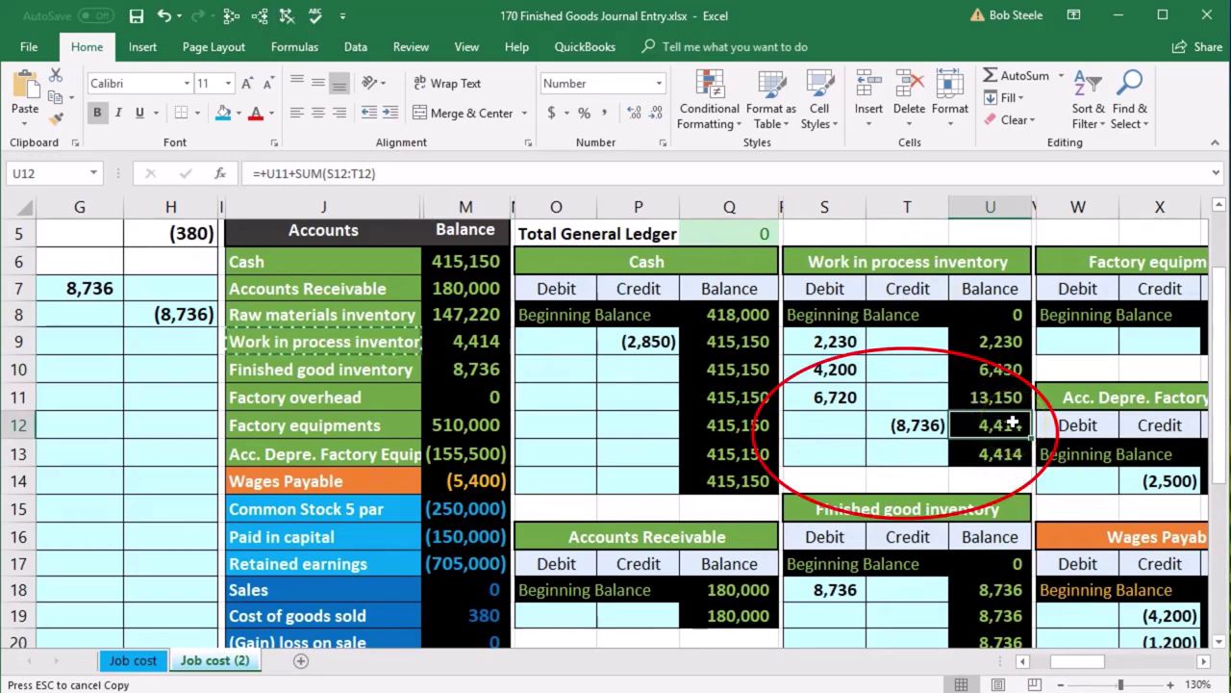
{"action": "left_click", "coordinate": [1203, 661]}
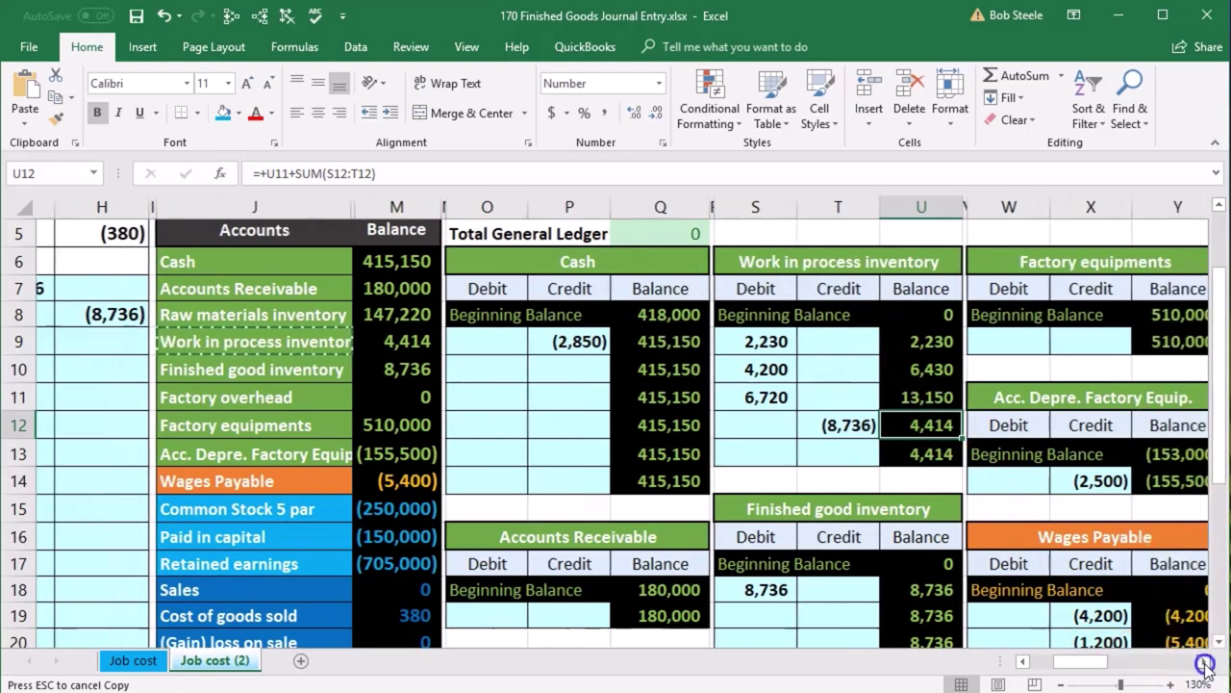
{"action": "scroll", "coordinate": [948, 555], "scroll_direction": "down", "scroll_amount": 1}
{"action": "left_click", "coordinate": [904, 516]}
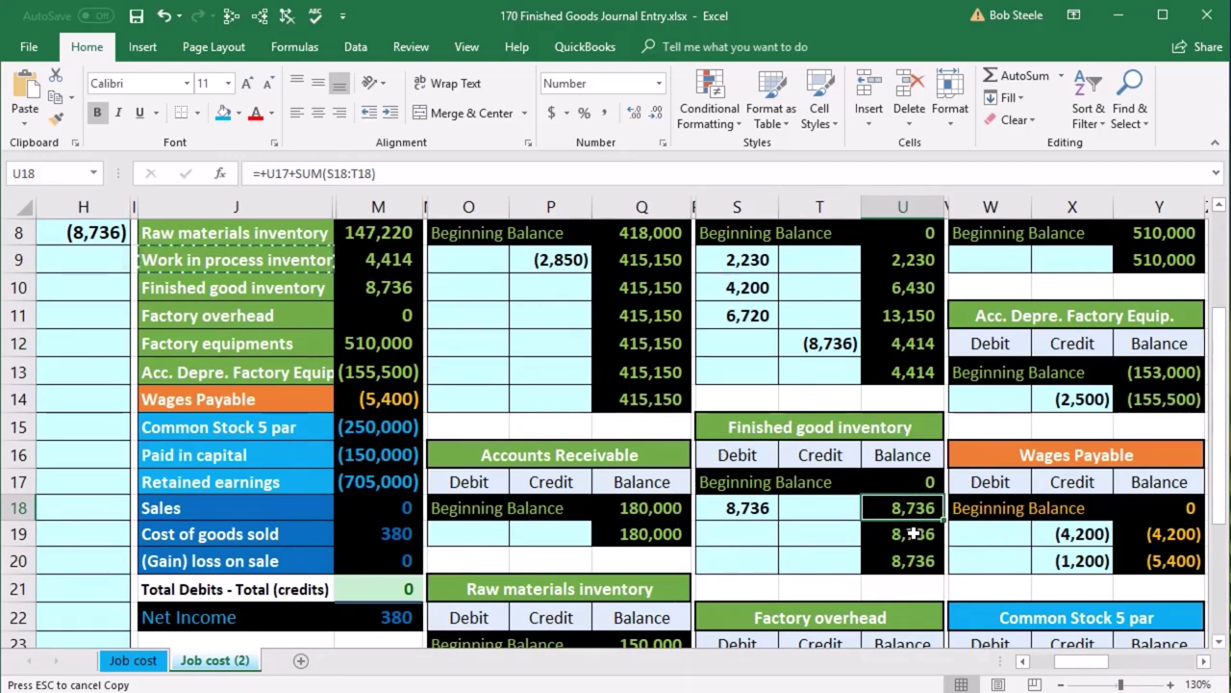
{"action": "left_click", "coordinate": [1203, 662]}
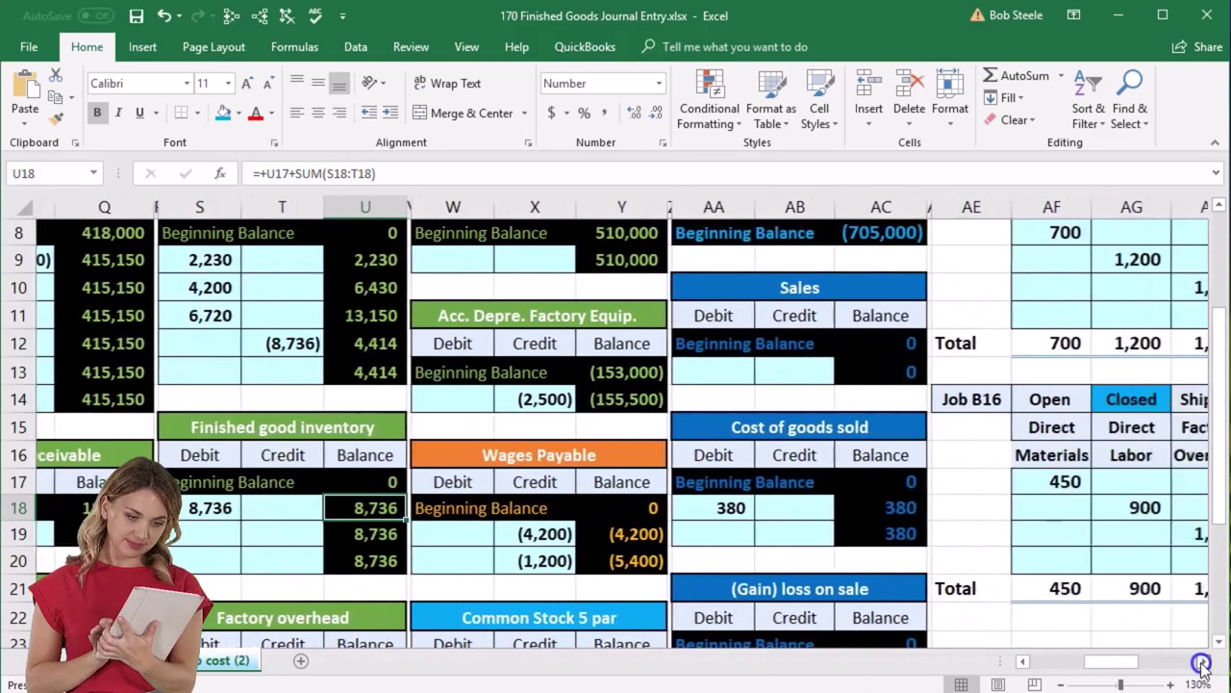
{"action": "left_click_drag", "start_coordinate": [1203, 662], "coordinate": [1204, 664]}
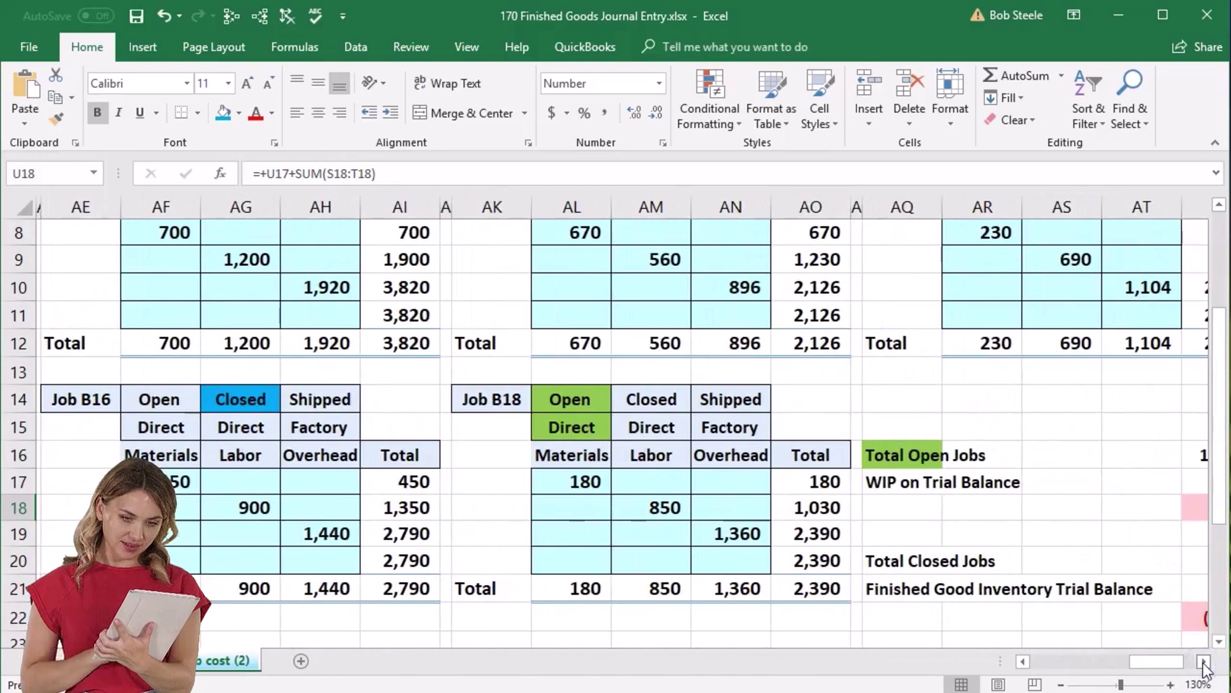
{"action": "scroll", "coordinate": [1087, 546], "scroll_direction": "up", "scroll_amount": 1}
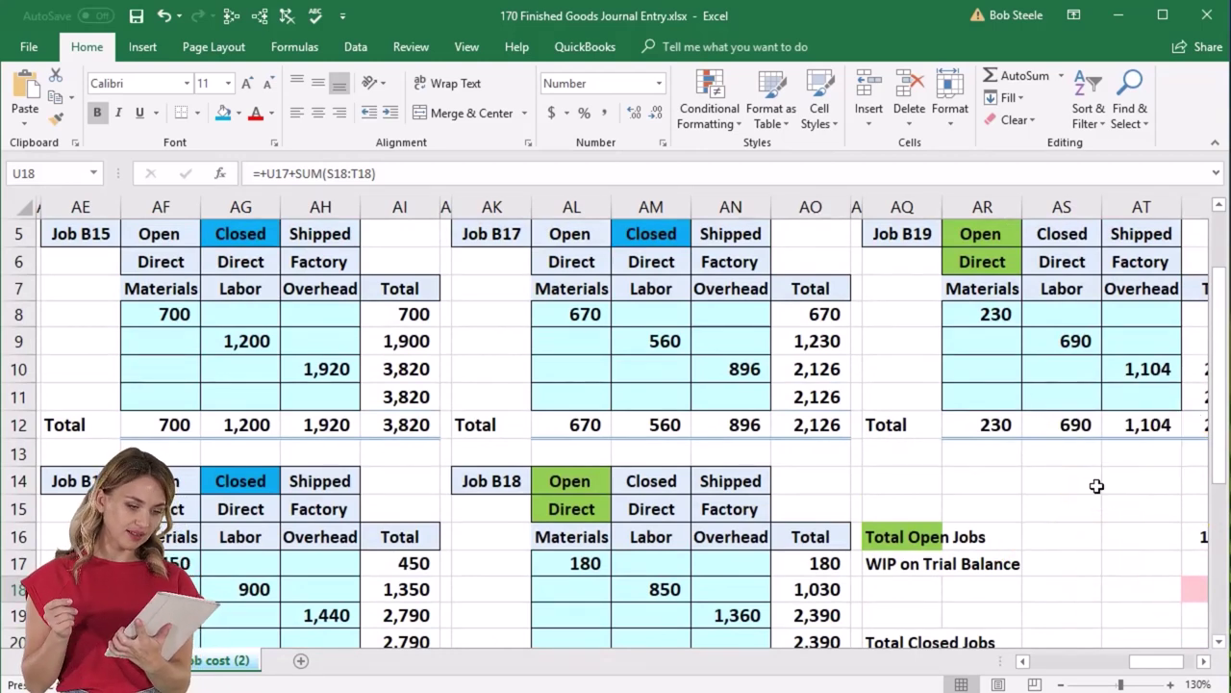
- Check the Open, Closed and Shipped status cells of Job B15 in AF5 to AH5
{"action": "left_click", "coordinate": [191, 237]}
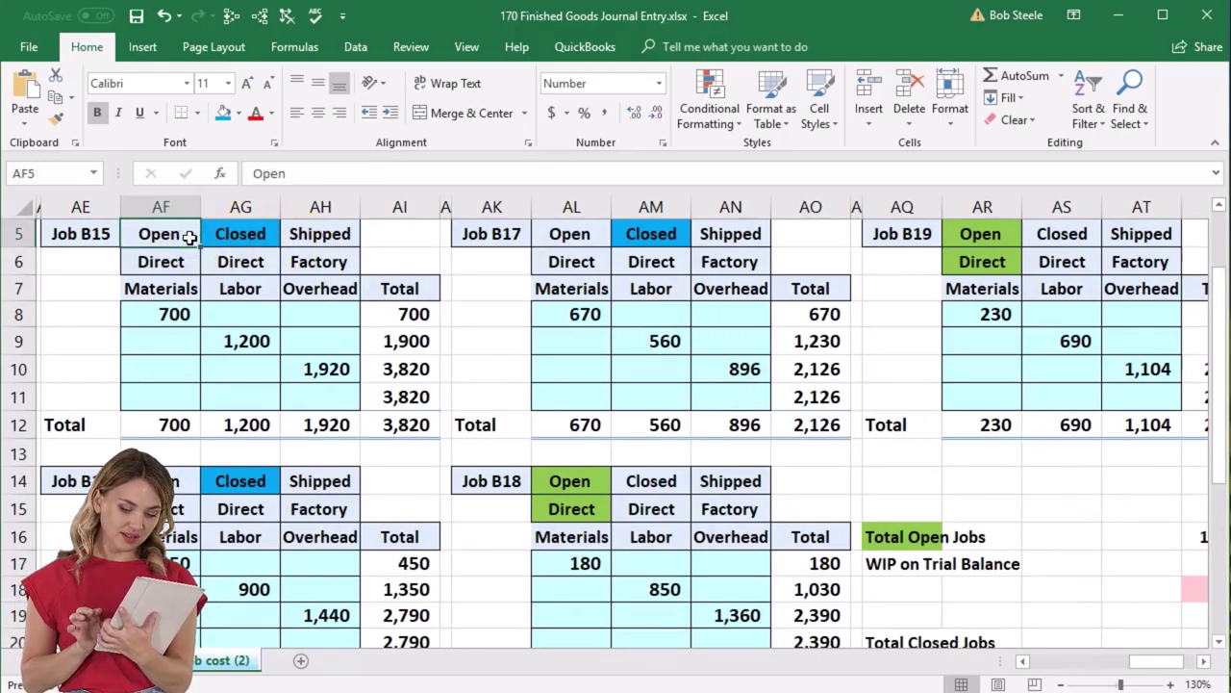
{"action": "left_click", "coordinate": [221, 239]}
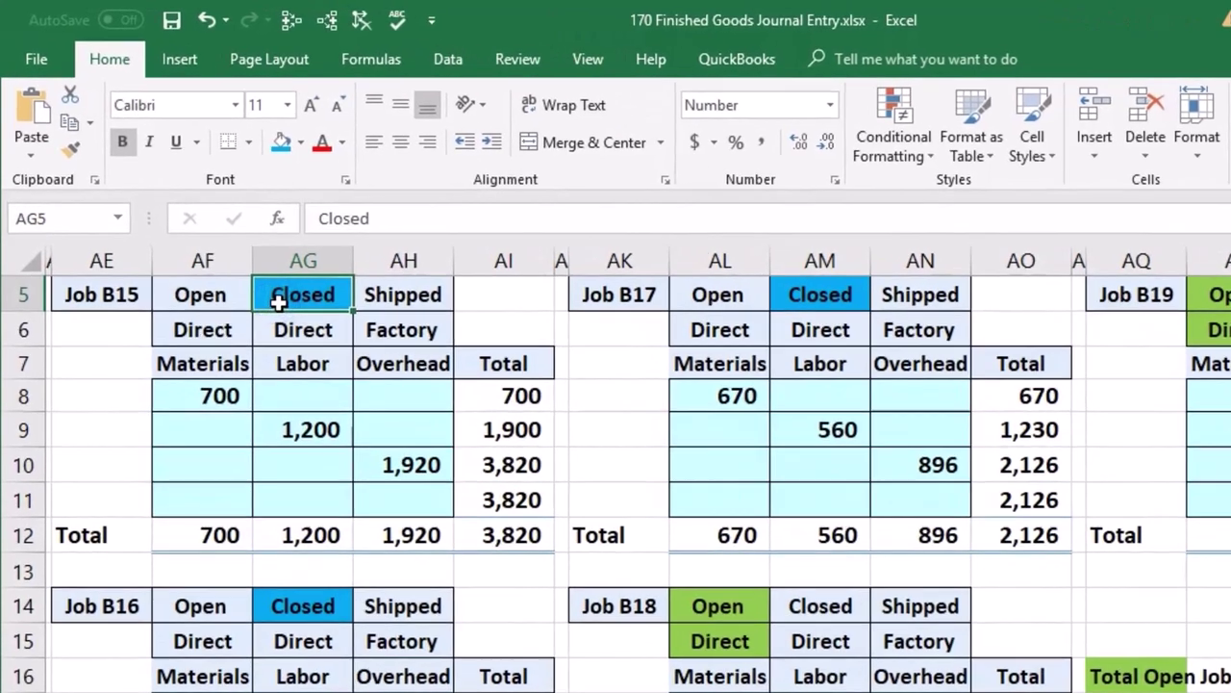
{"action": "left_click", "coordinate": [367, 304]}
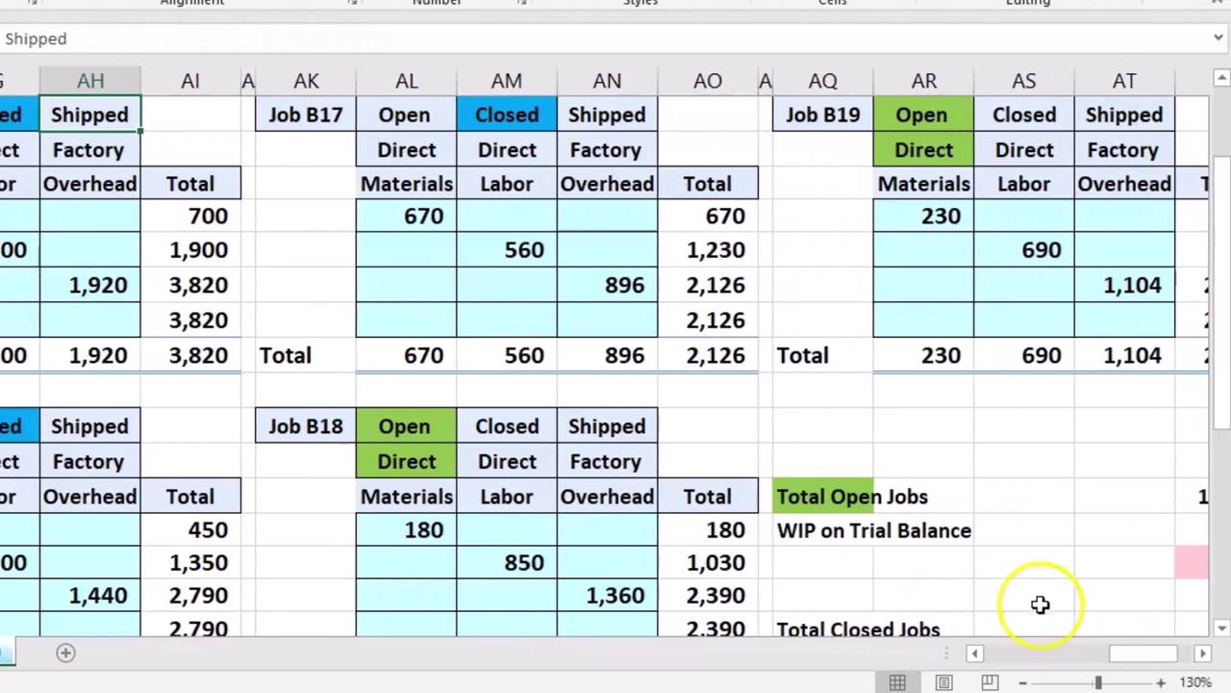
- Review the Total Open Jobs formula in AU16 and clear it from the cell
{"action": "left_click", "coordinate": [1191, 655]}
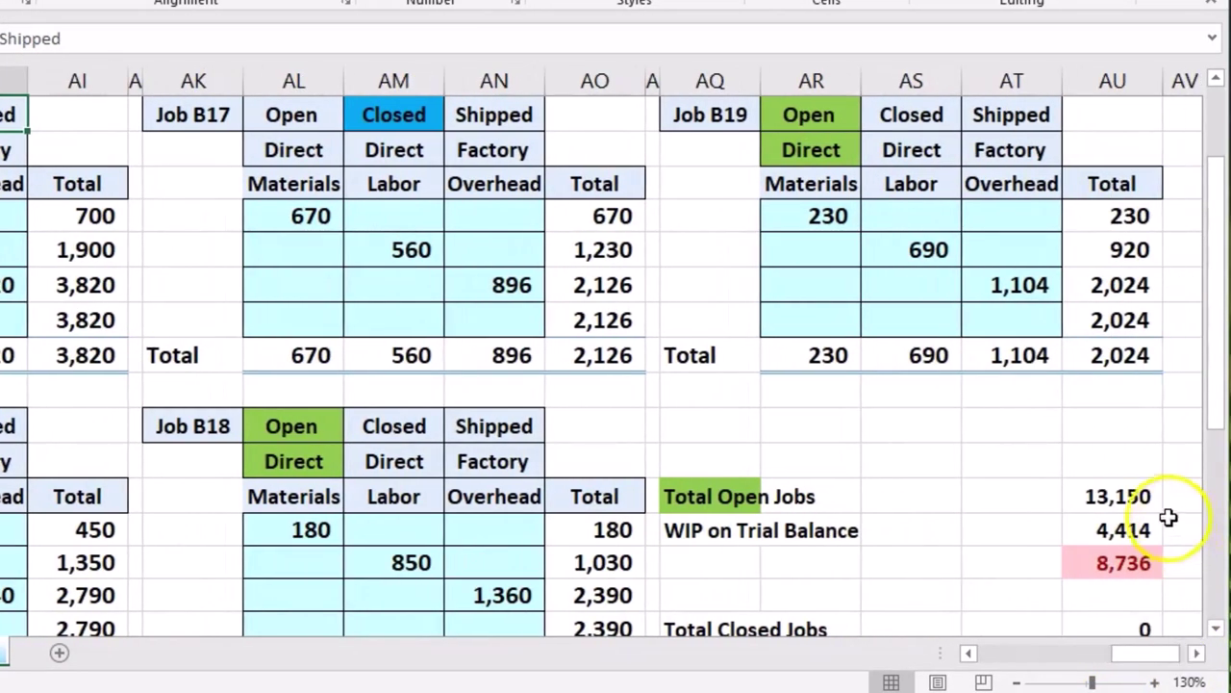
{"action": "double_click", "coordinate": [1159, 510]}
{"action": "scroll", "coordinate": [1152, 525], "scroll_direction": "down", "scroll_amount": 1}
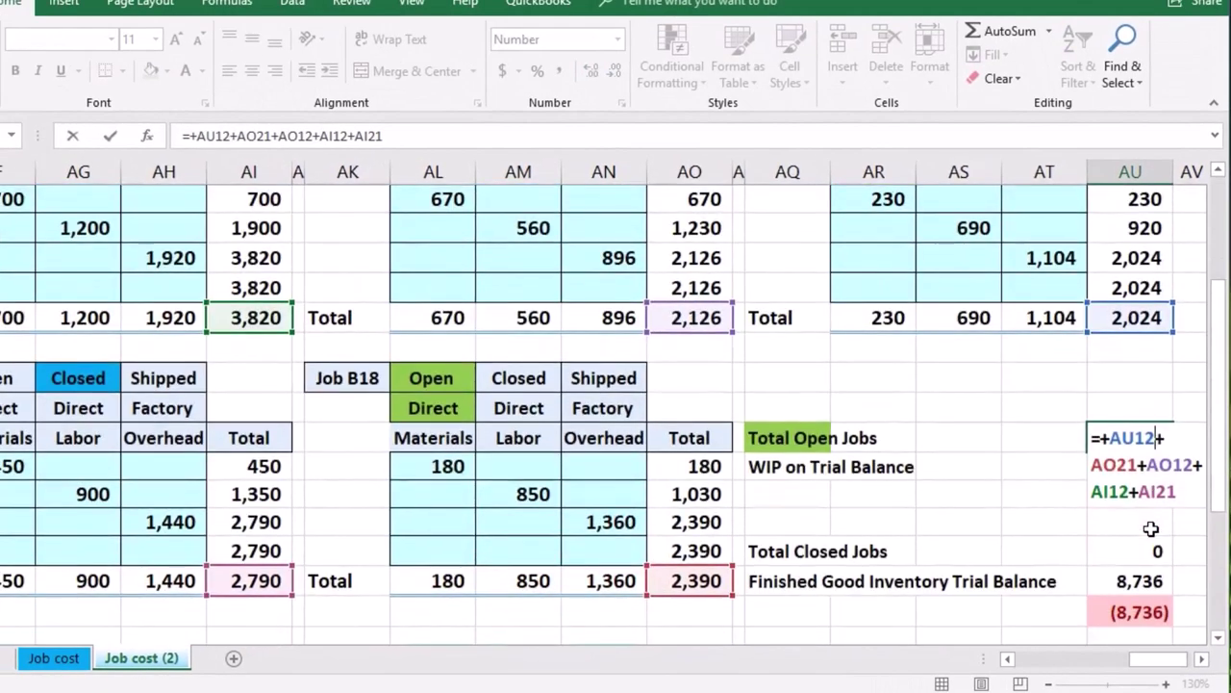
{"action": "key", "text": "Return"}
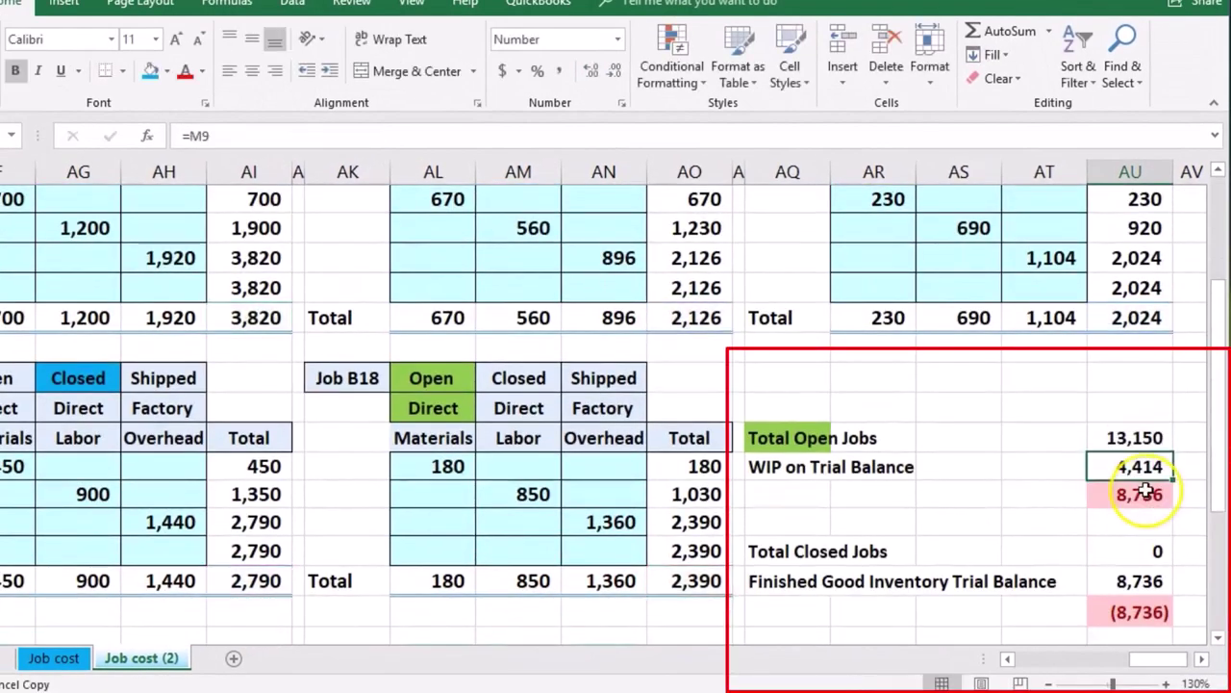
{"action": "key", "text": "Delete"}
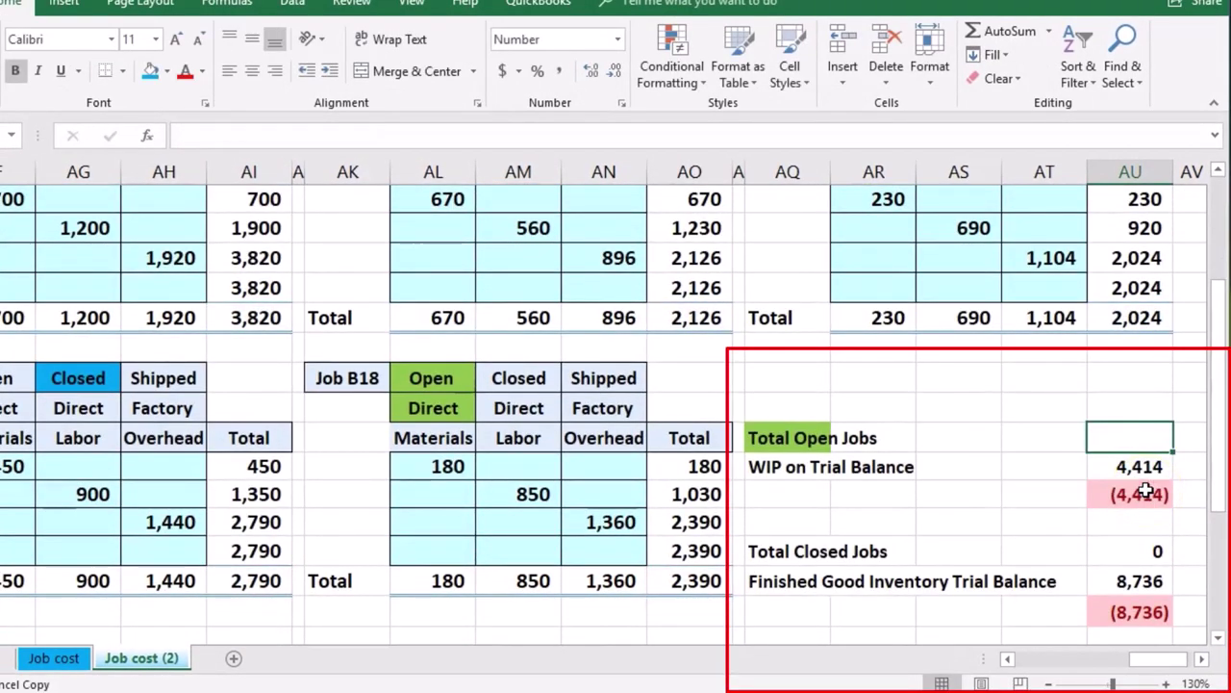
- Add the totals of open Jobs B19 and B18 in AU16 with the formula =AU12+AO21
{"action": "scroll", "coordinate": [1147, 491], "scroll_direction": "up", "scroll_amount": 2}
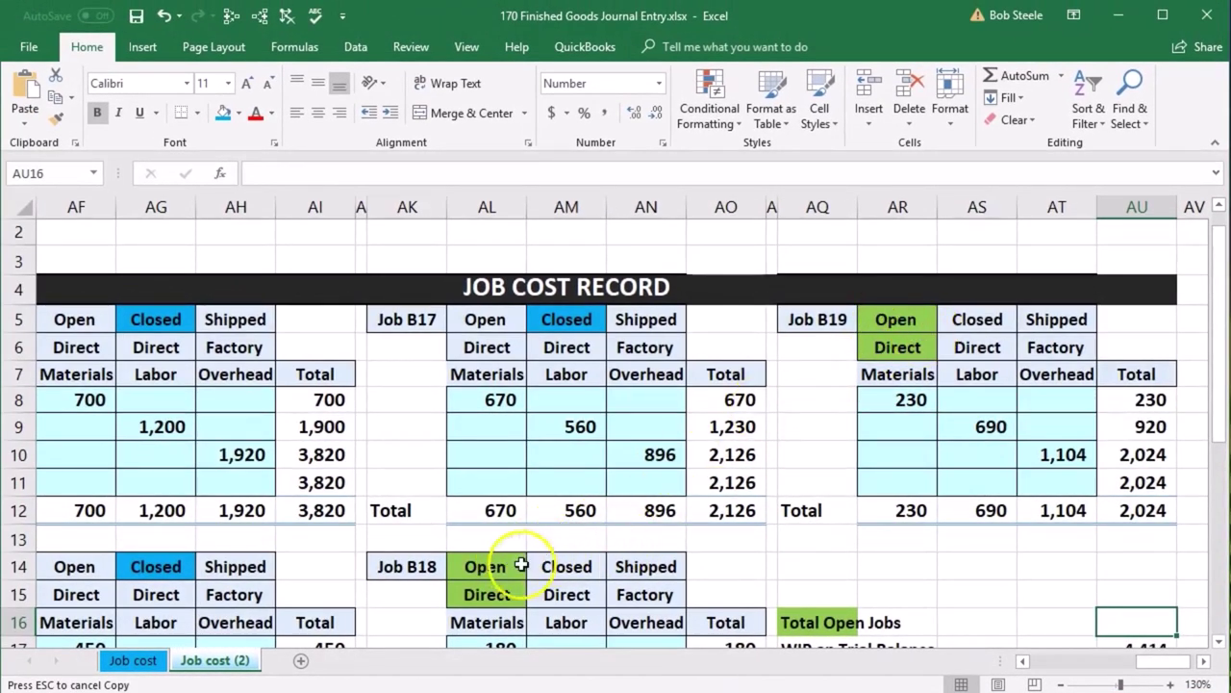
{"action": "scroll", "coordinate": [682, 517], "scroll_direction": "down", "scroll_amount": 1}
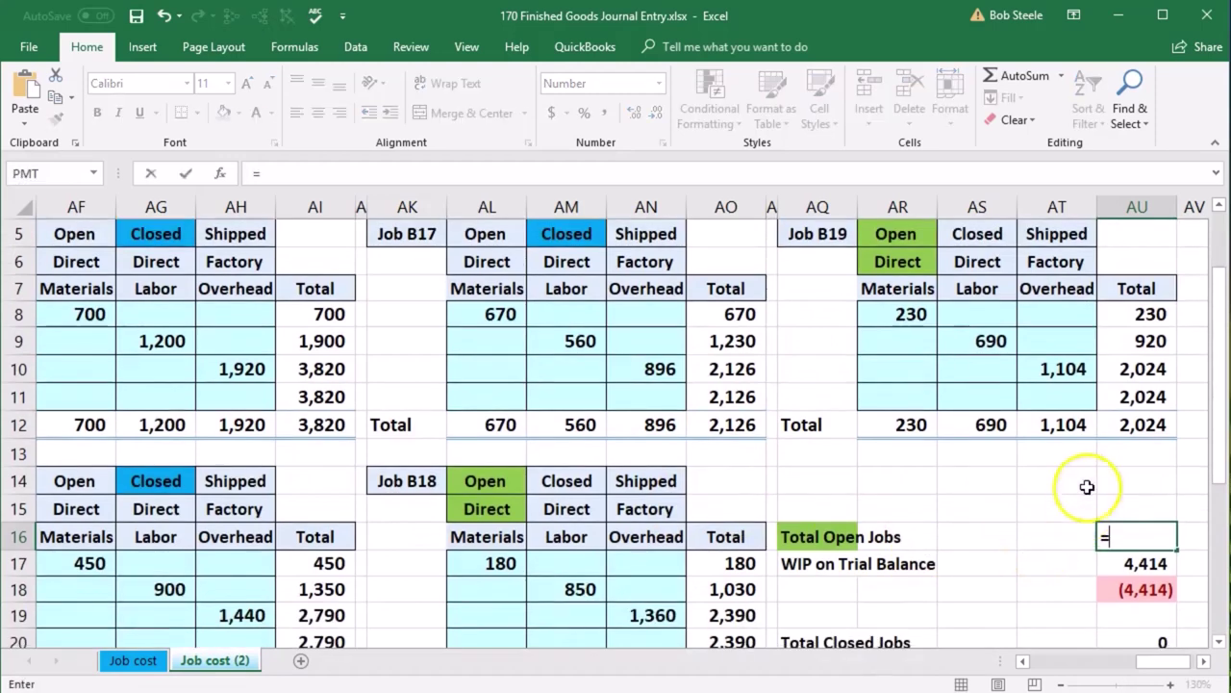
{"action": "left_click", "coordinate": [1137, 424]}
{"action": "type", "text": "+"}
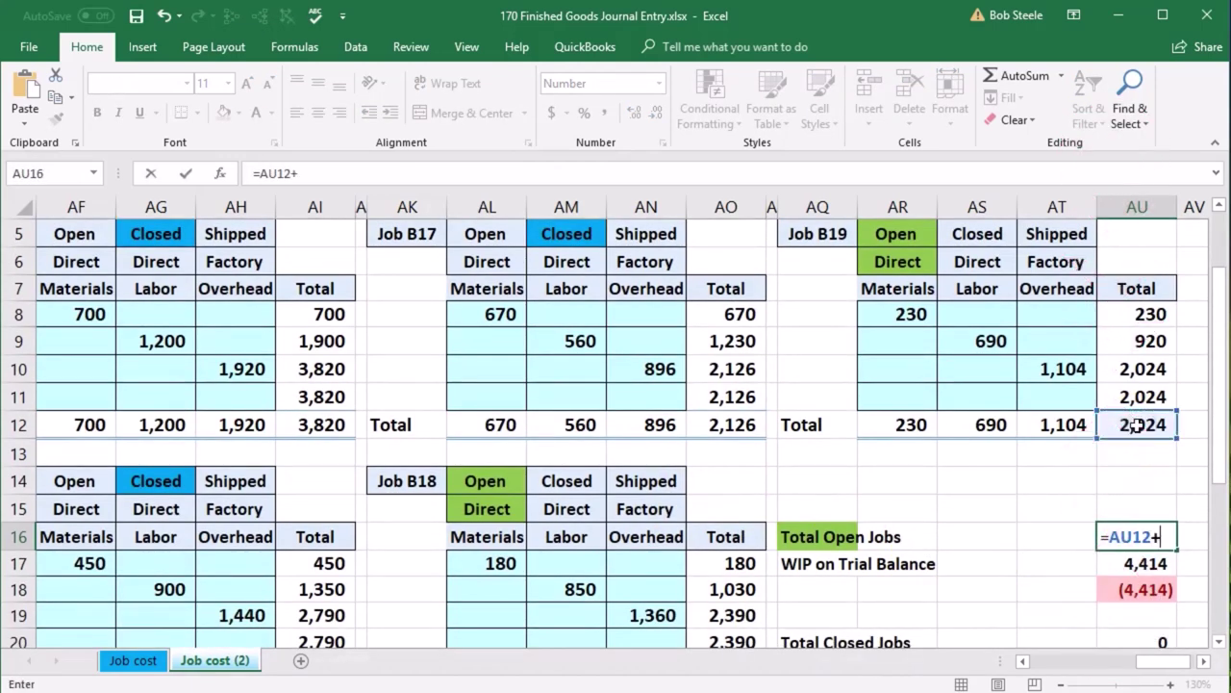
{"action": "scroll", "coordinate": [1137, 425], "scroll_direction": "down", "scroll_amount": 1}
{"action": "left_click", "coordinate": [731, 588]}
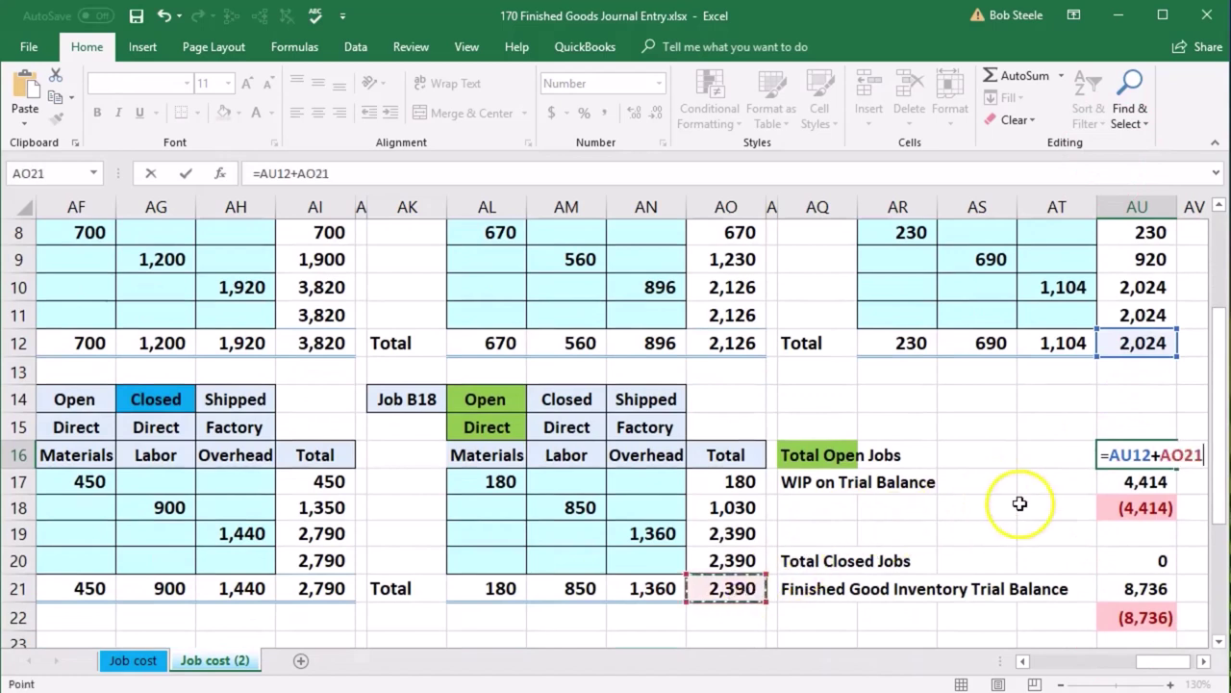
{"action": "key", "text": "Return"}
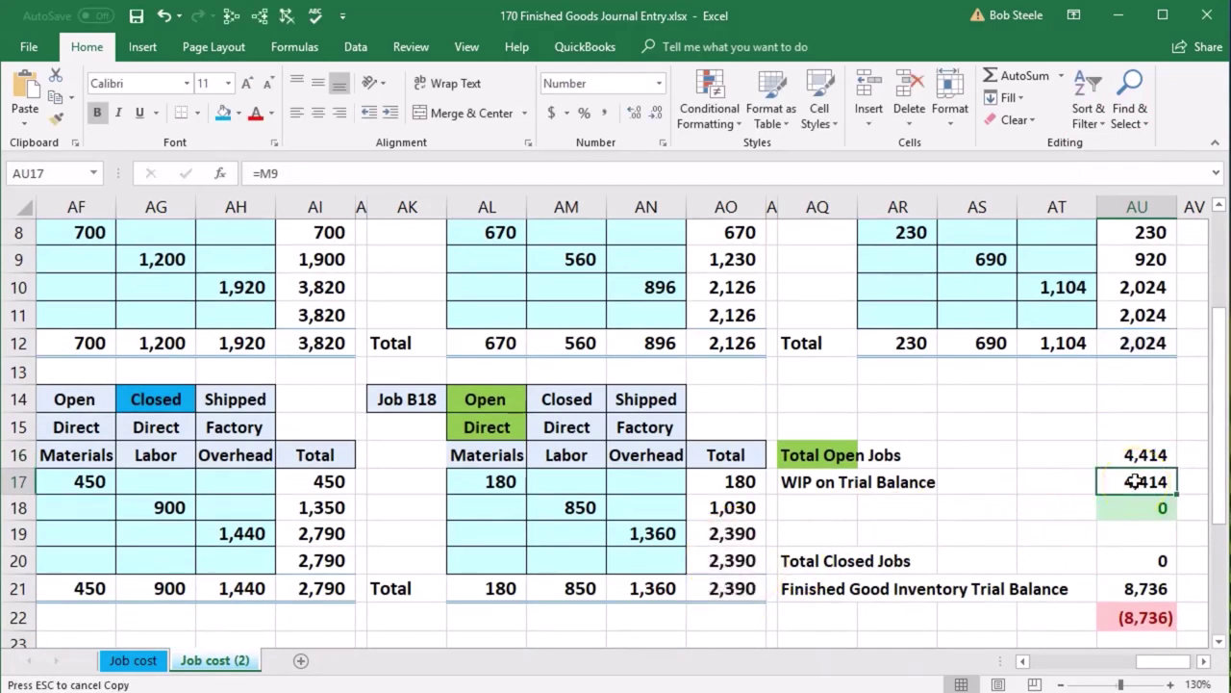
- Add the totals of closed Jobs B15, B17 and B16 for Total Closed Jobs in AU20 with =AI12+AO12+AI21
{"action": "scroll", "coordinate": [433, 493], "scroll_direction": "up", "scroll_amount": 1}
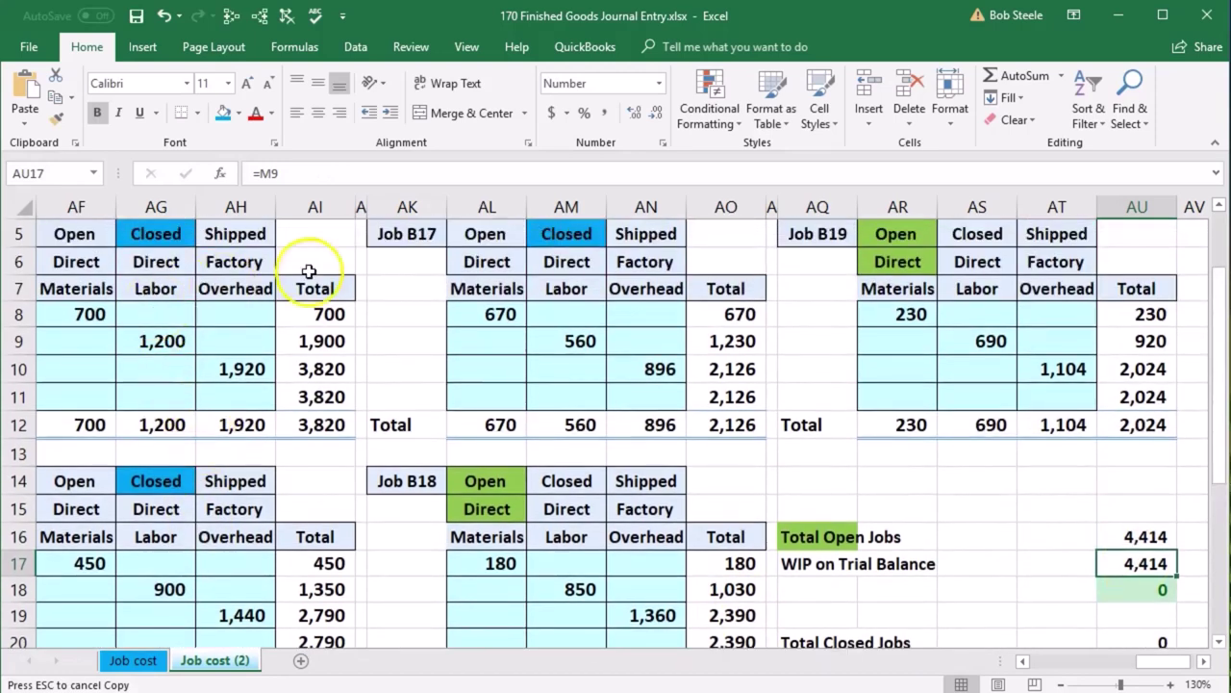
{"action": "scroll", "coordinate": [330, 357], "scroll_direction": "down", "scroll_amount": 1}
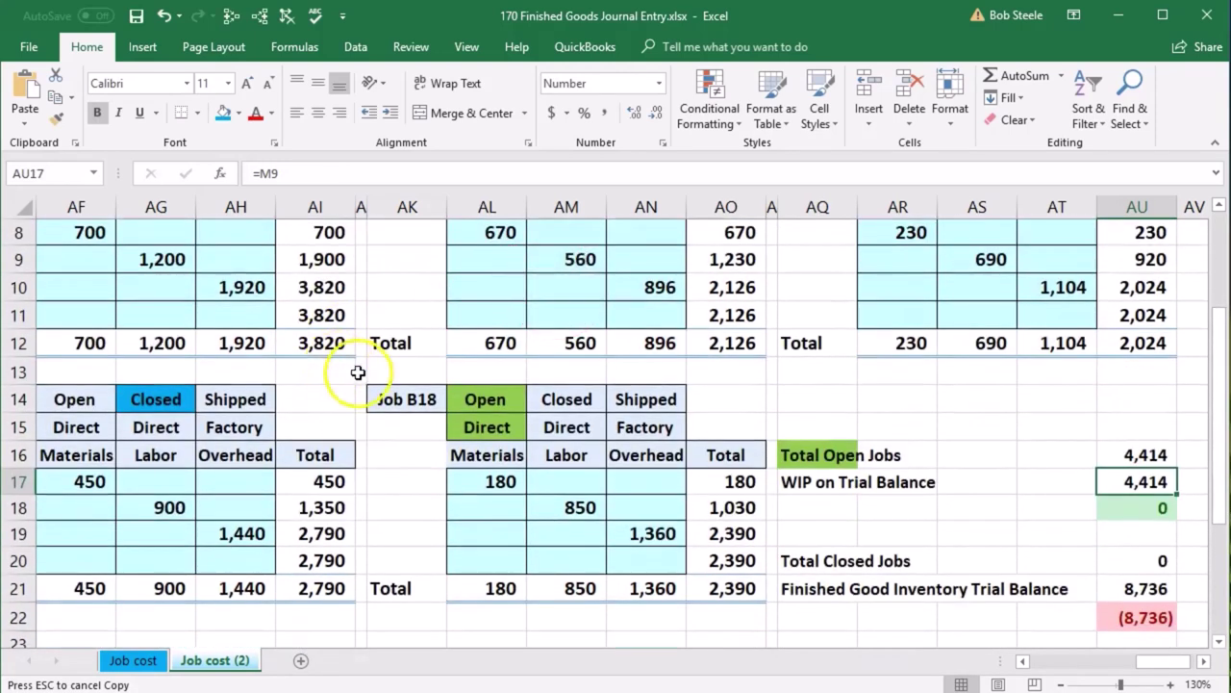
{"action": "left_click", "coordinate": [1097, 562]}
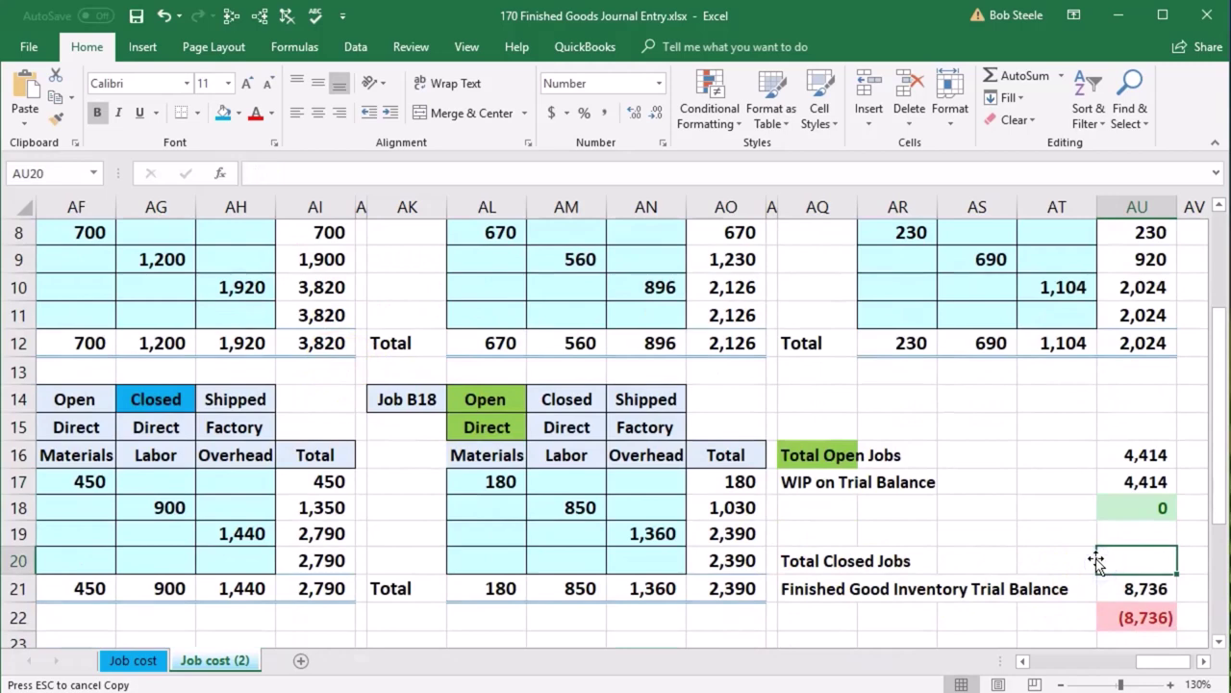
{"action": "type", "text": "="}
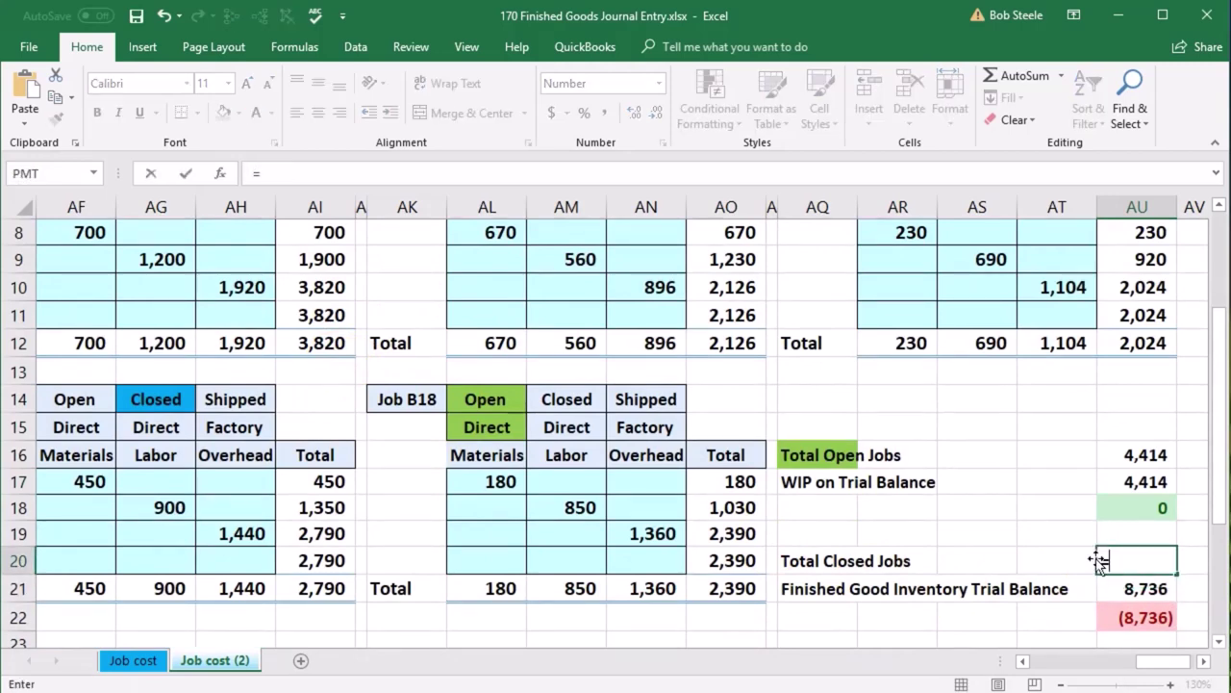
{"action": "scroll", "coordinate": [561, 446], "scroll_direction": "up", "scroll_amount": 1}
{"action": "left_click", "coordinate": [344, 423]}
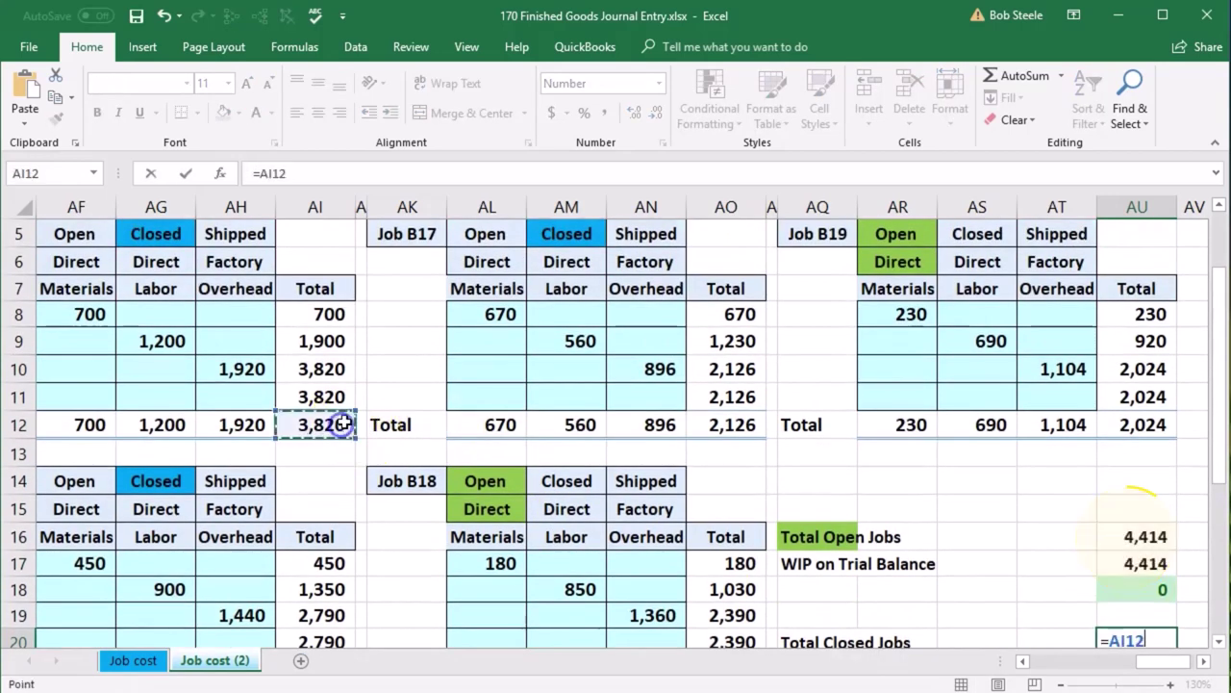
{"action": "type", "text": "+"}
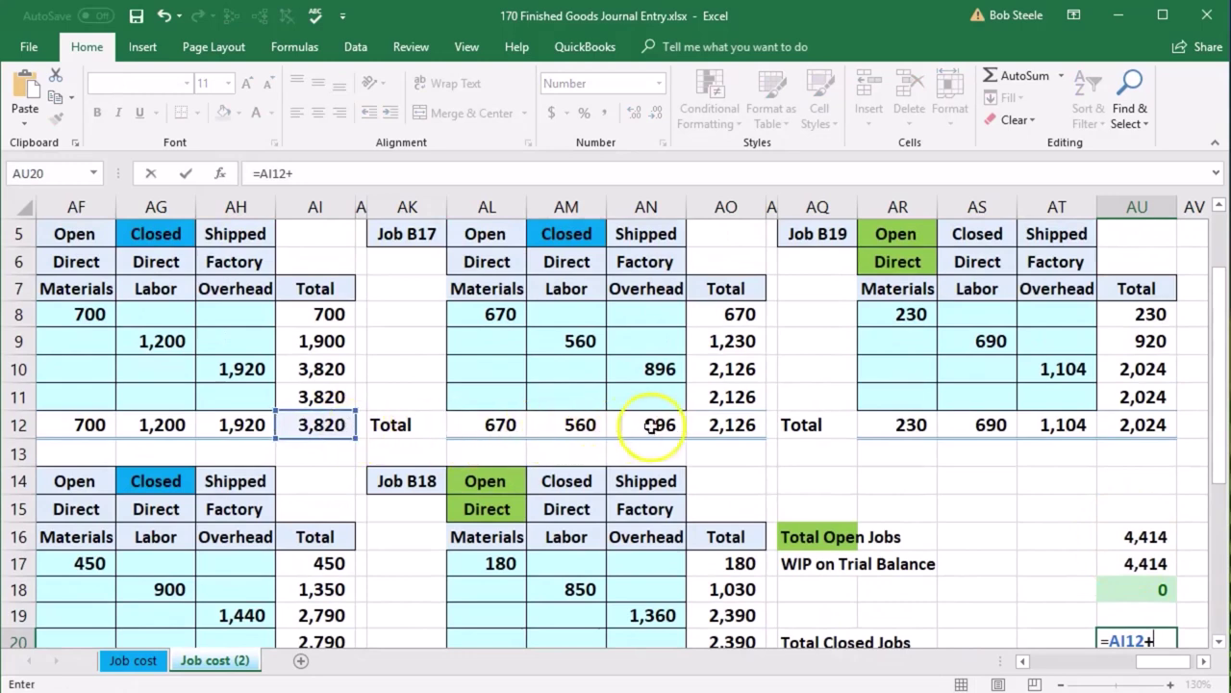
{"action": "left_click", "coordinate": [713, 424]}
{"action": "type", "text": "+"}
{"action": "scroll", "coordinate": [673, 442], "scroll_direction": "down", "scroll_amount": 1}
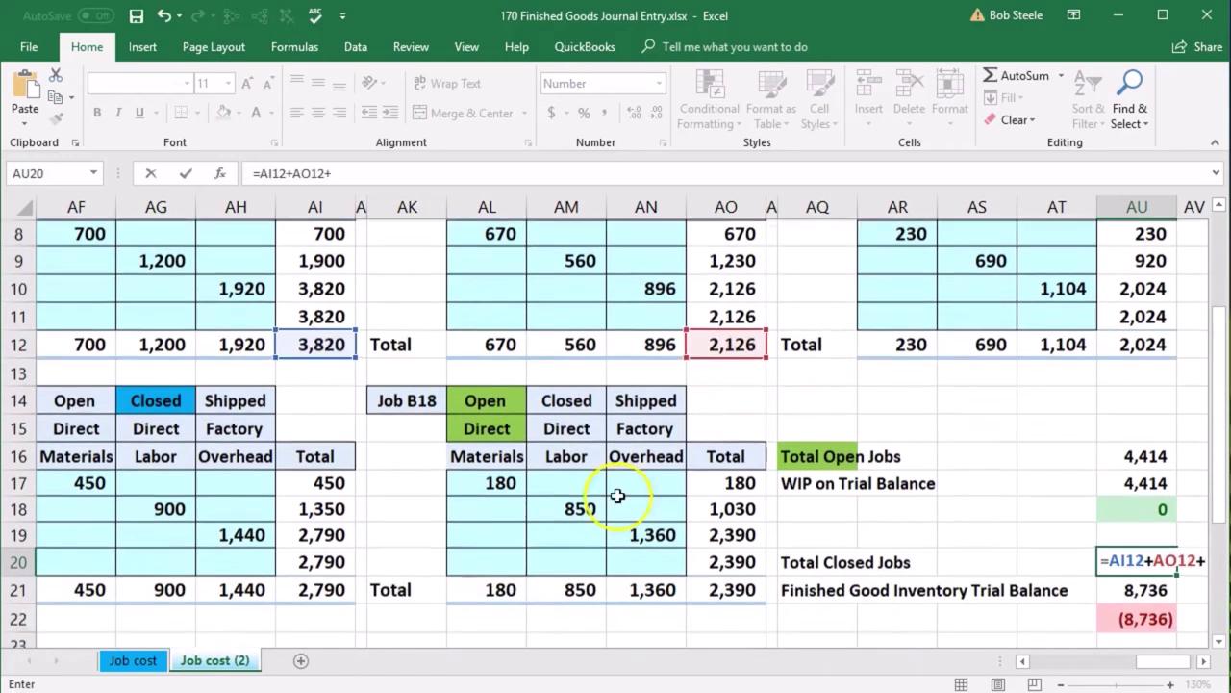
{"action": "left_click", "coordinate": [349, 586]}
{"action": "key", "text": "Return"}
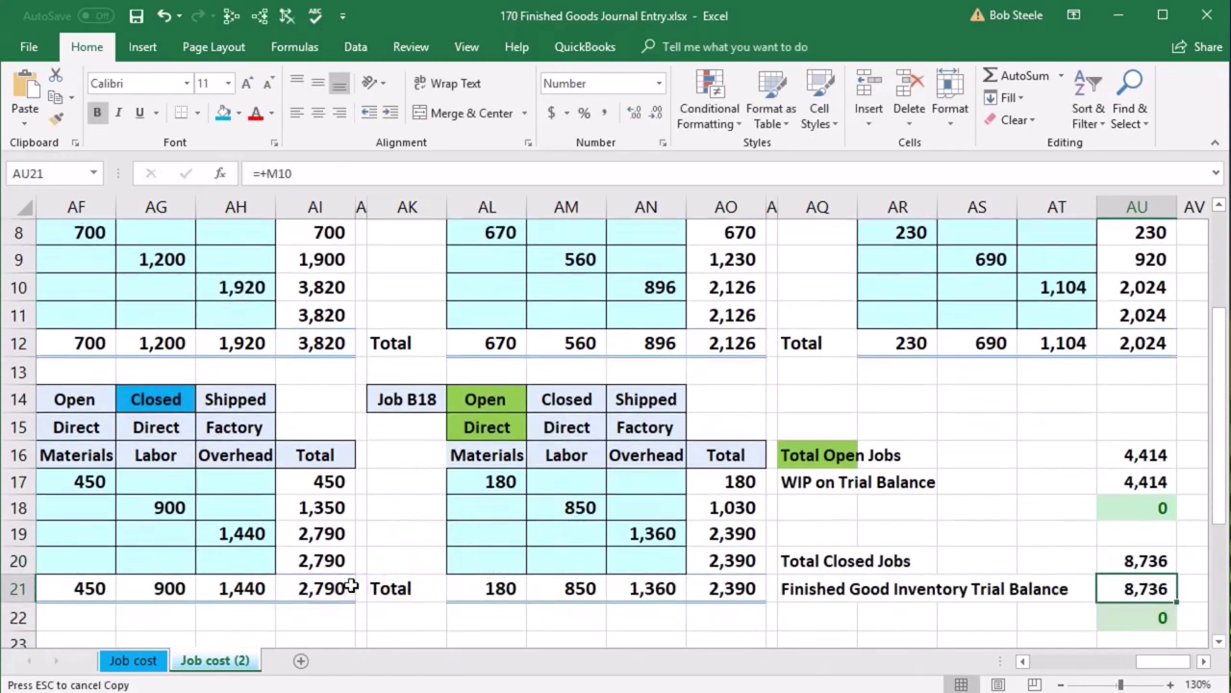
- Fill the Total Closed Jobs label cell AQ20 with the blue used for closed jobs
{"action": "right_click", "coordinate": [808, 560]}
{"action": "left_click", "coordinate": [900, 614]}
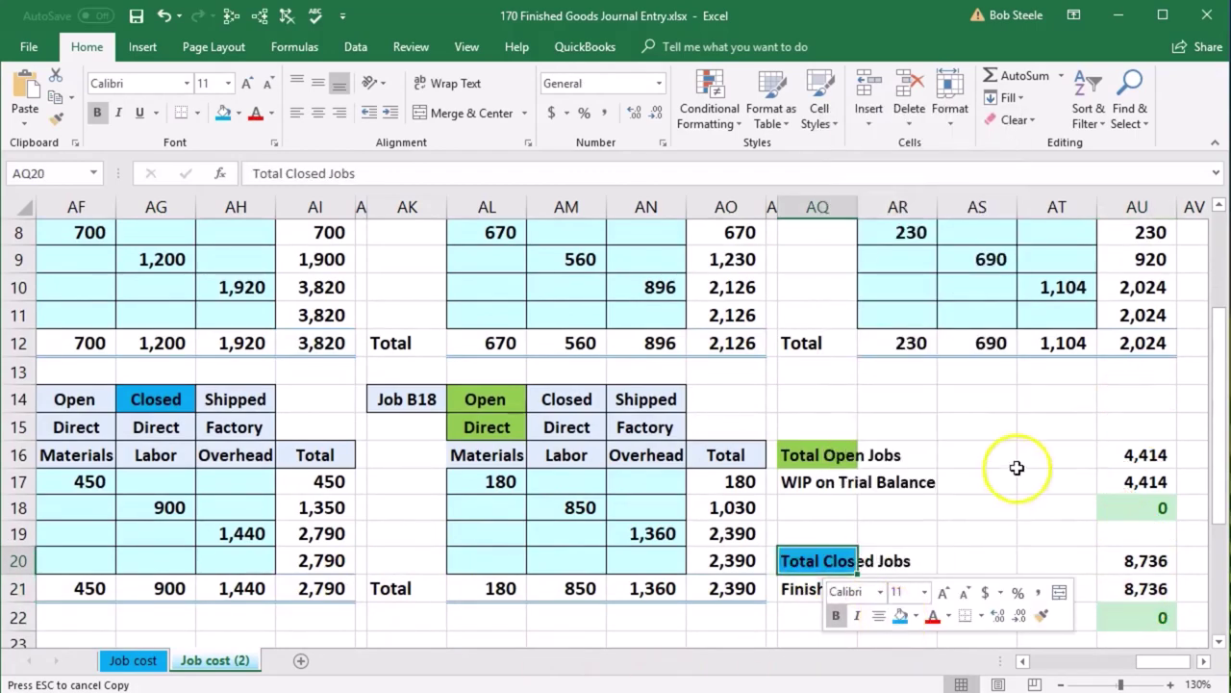
{"action": "left_click", "coordinate": [1015, 464]}
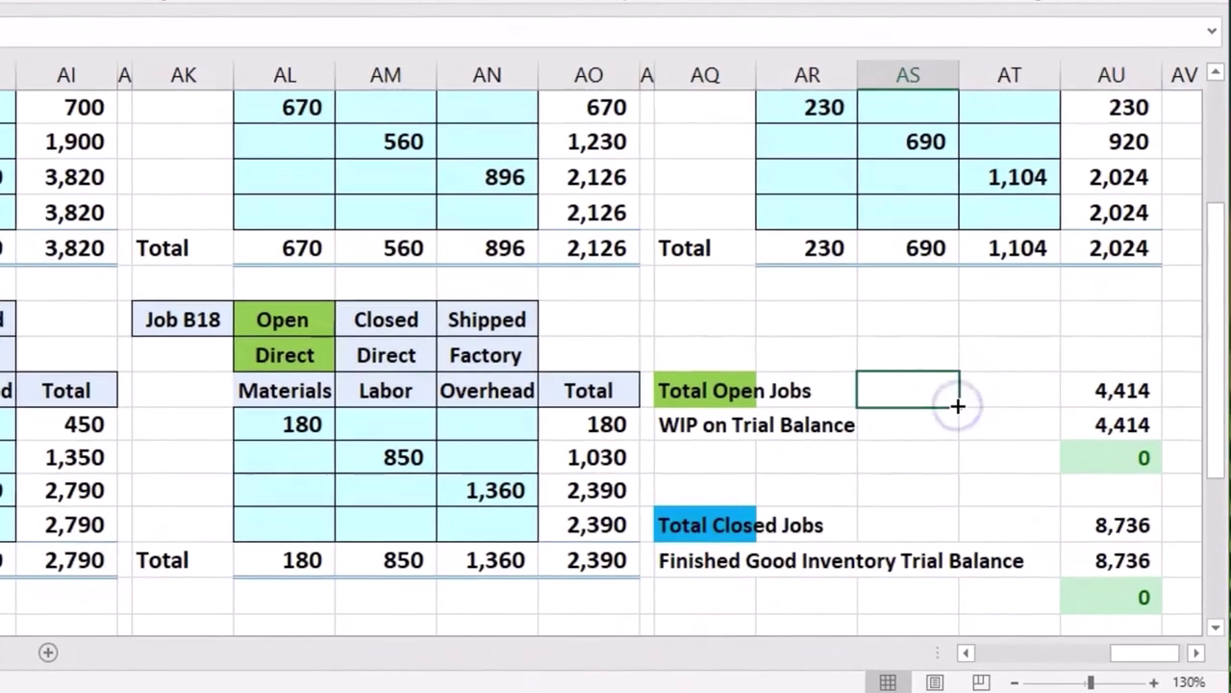
- Trace the precedents of Total Open Jobs in AU16 and WIP on Trial Balance in AU17
{"action": "left_click", "coordinate": [1071, 387]}
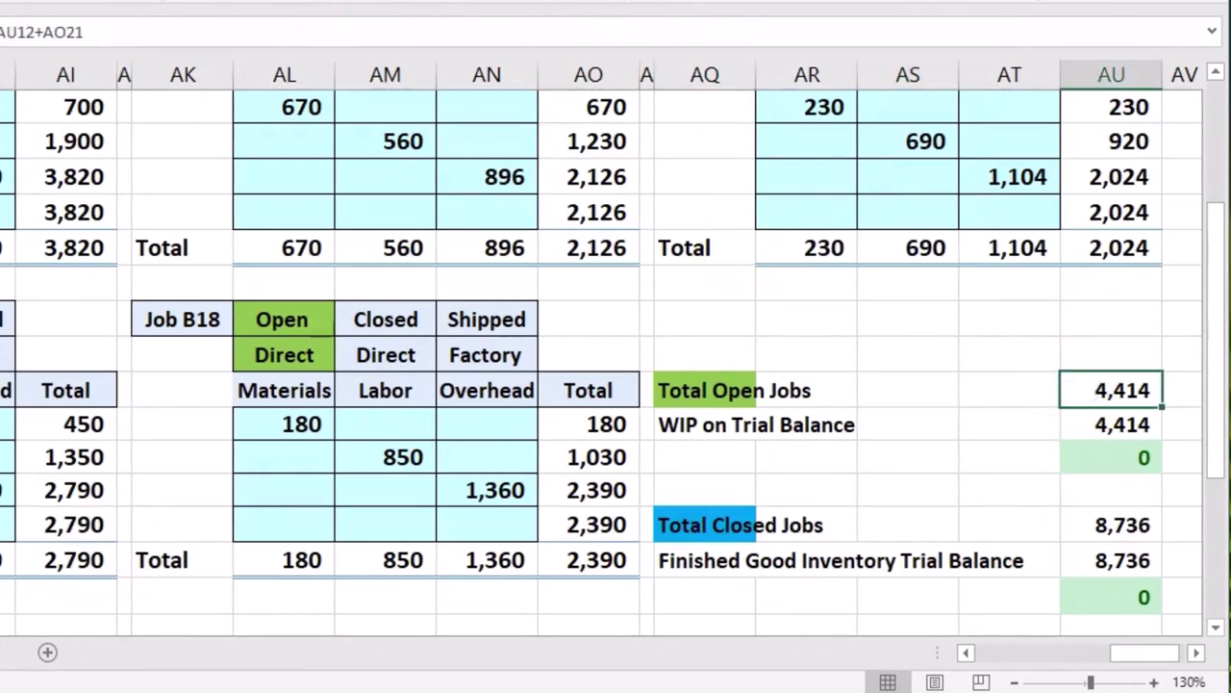
{"action": "key", "text": "alt+m"}
{"action": "key", "text": "p"}
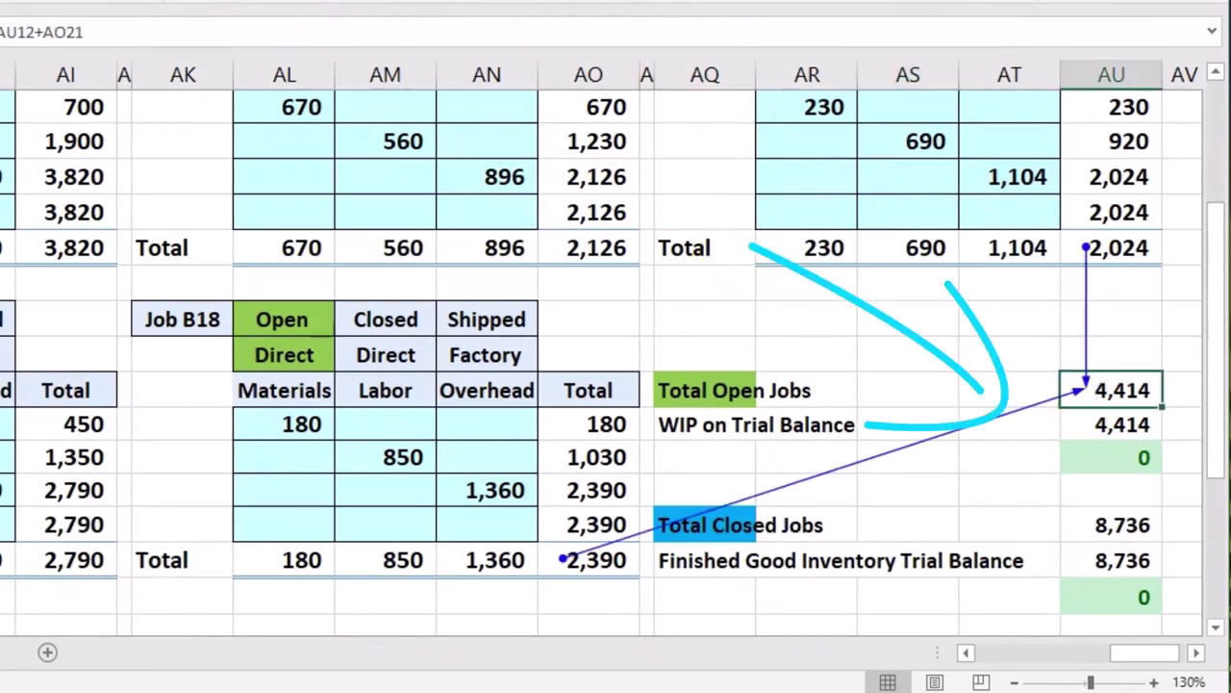
{"action": "left_click", "coordinate": [1135, 423]}
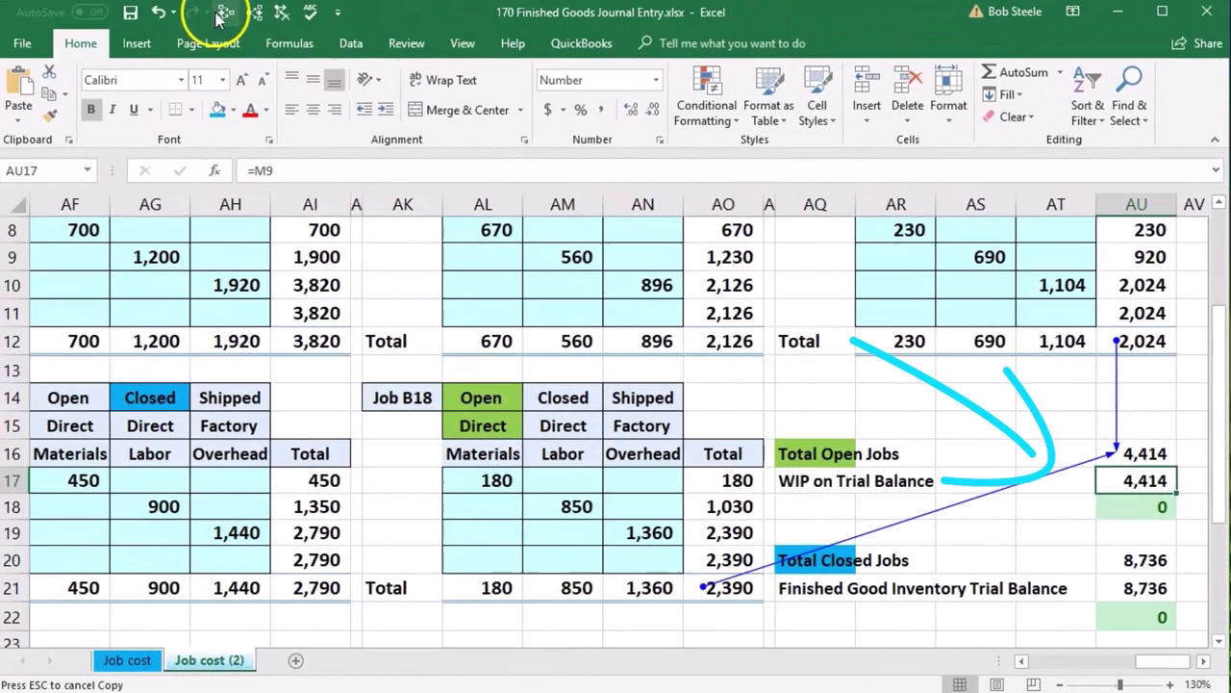
{"action": "key", "text": "alt+m"}
{"action": "key", "text": "p"}
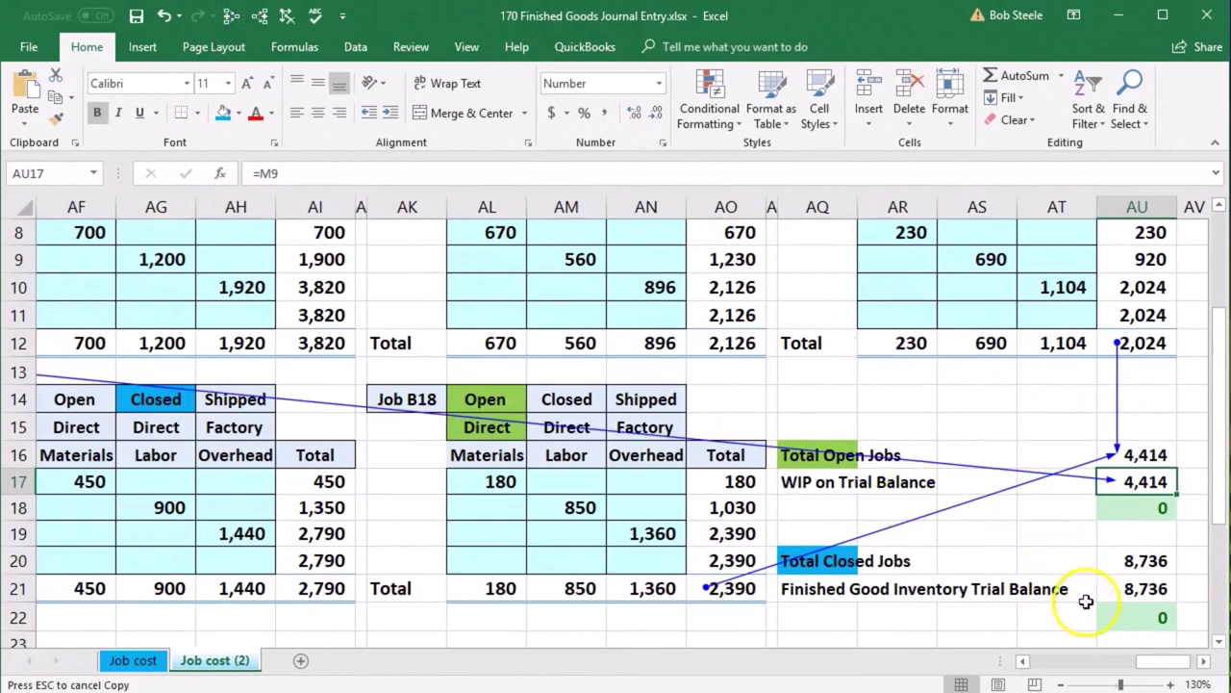
- Follow AU17's trace arrow to the Work in process amount in M9 and check its source ledger balance in U13
{"action": "left_click_drag", "start_coordinate": [1157, 666], "coordinate": [1078, 661]}
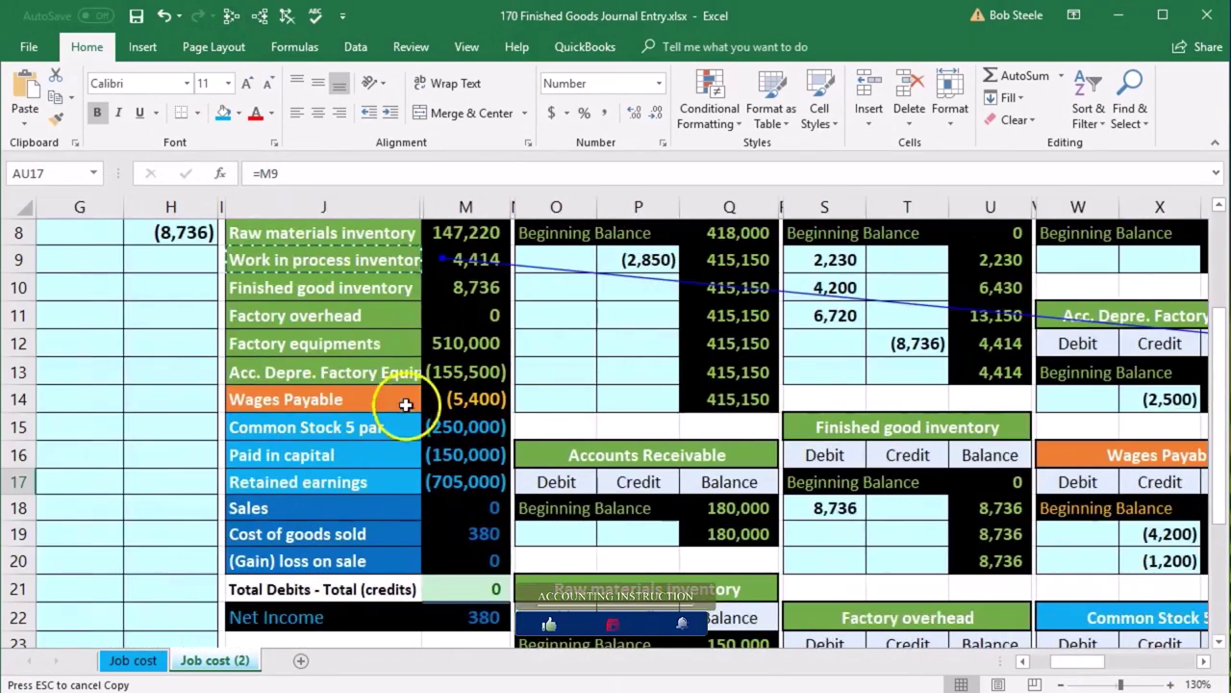
{"action": "left_click", "coordinate": [461, 259]}
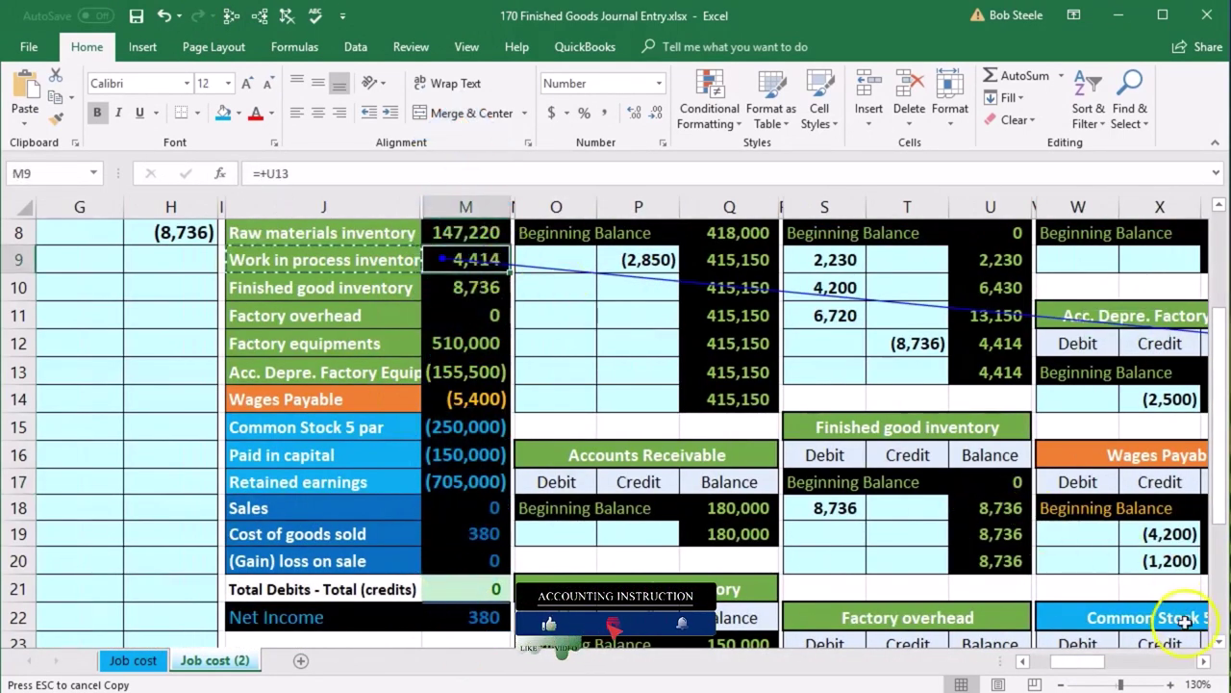
{"action": "left_click", "coordinate": [1205, 661]}
{"action": "left_click", "coordinate": [1205, 661]}
{"action": "scroll", "coordinate": [1085, 577], "scroll_direction": "up", "scroll_amount": 1}
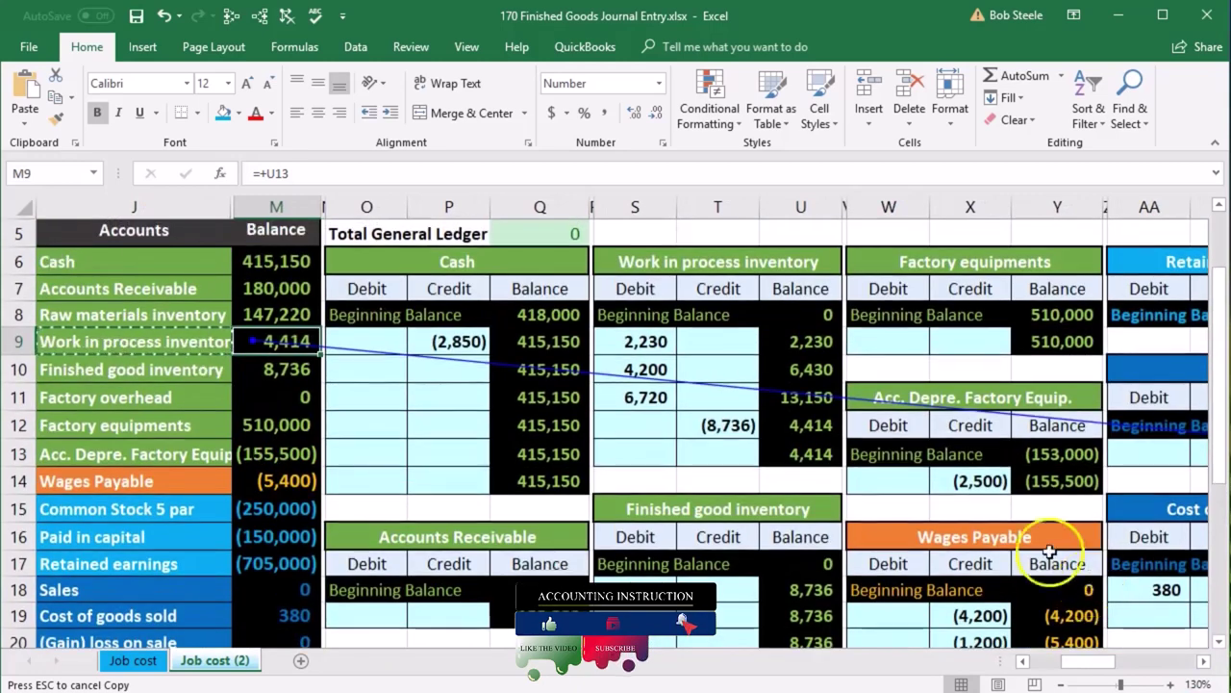
{"action": "left_click", "coordinate": [825, 456]}
- Return to the job totals, remove the trace arrows, and trace the precedents of Total Closed Jobs in AU20
{"action": "left_click", "coordinate": [1205, 660]}
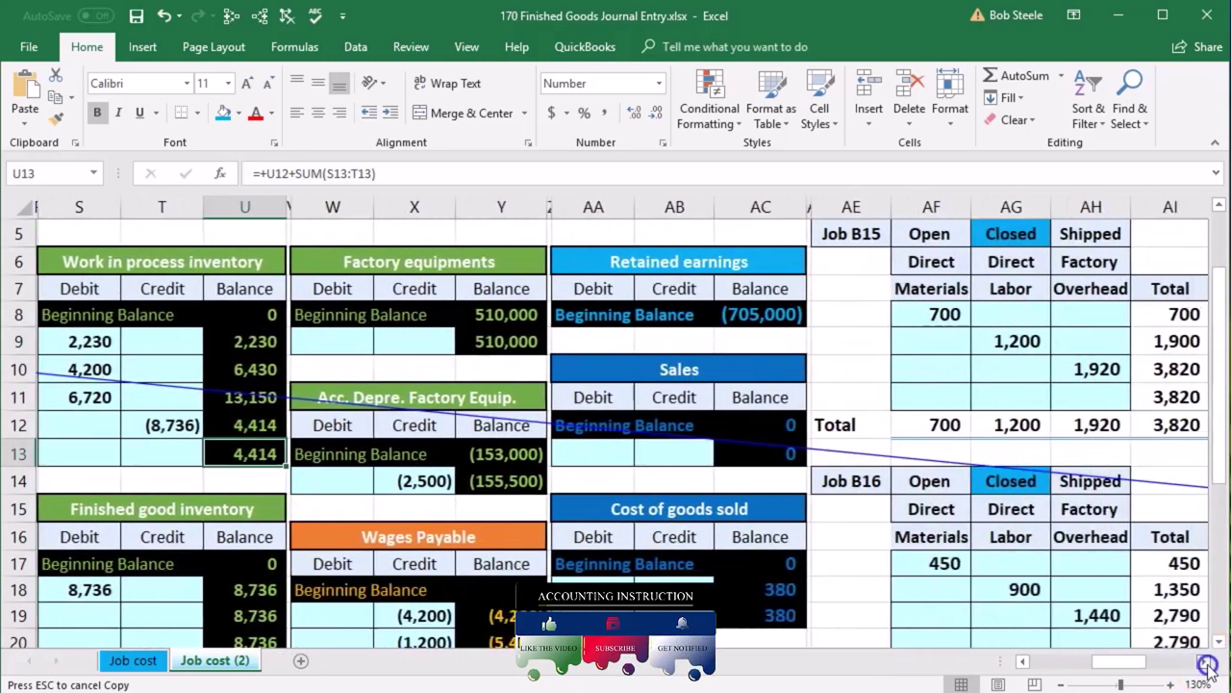
{"action": "left_click", "coordinate": [1205, 661]}
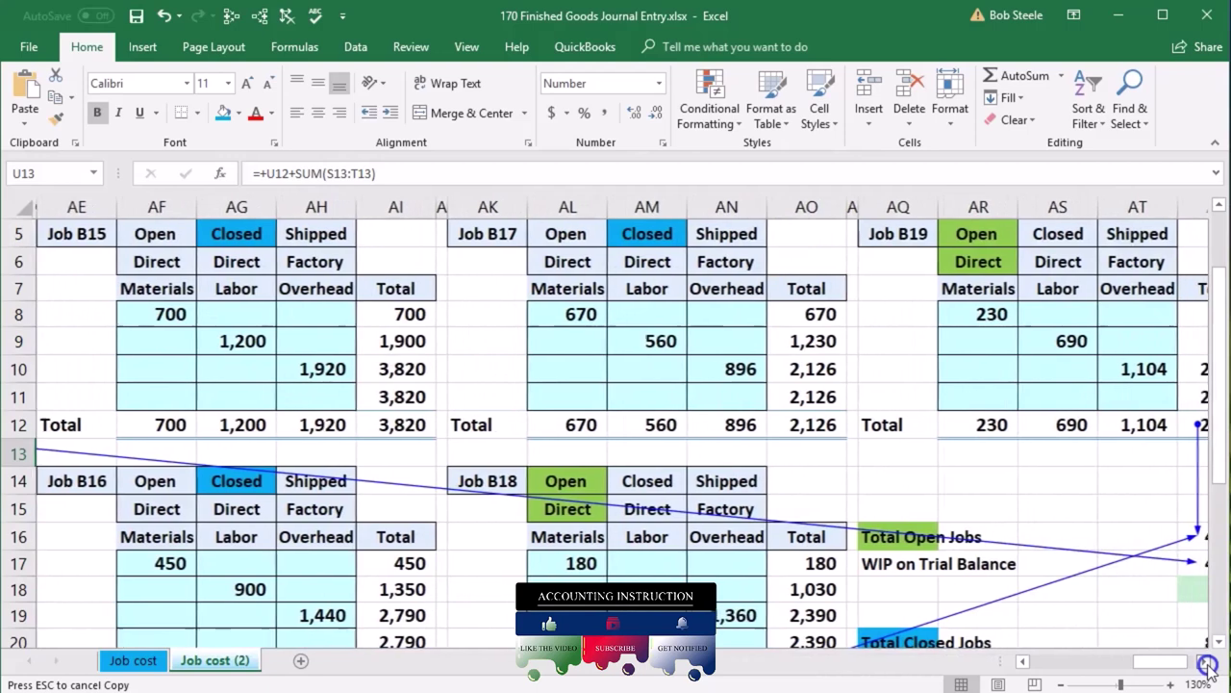
{"action": "left_click", "coordinate": [1205, 661]}
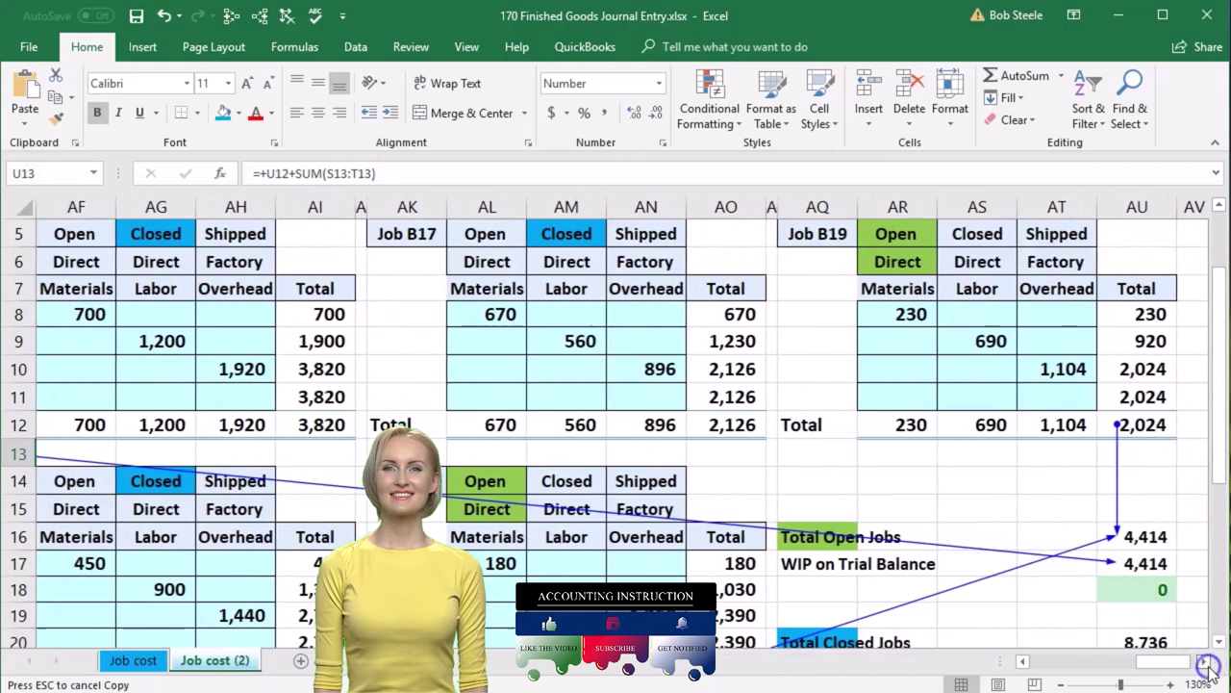
{"action": "scroll", "coordinate": [1169, 621], "scroll_direction": "down", "scroll_amount": 1}
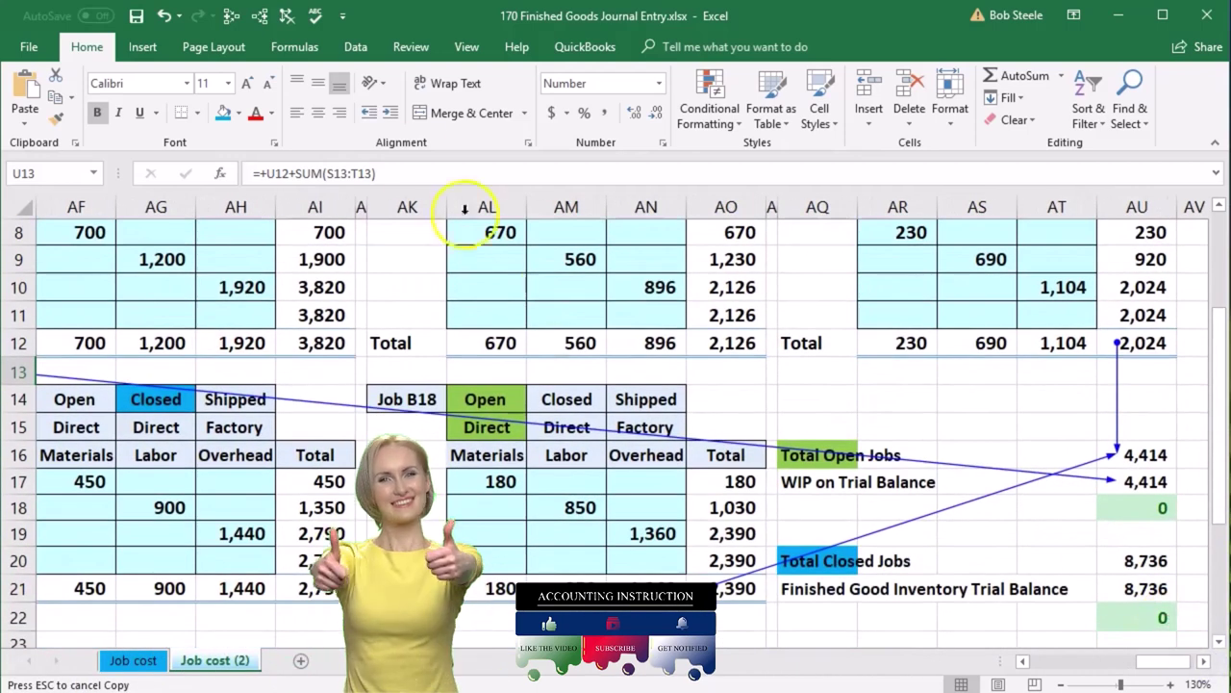
{"action": "left_click", "coordinate": [286, 17]}
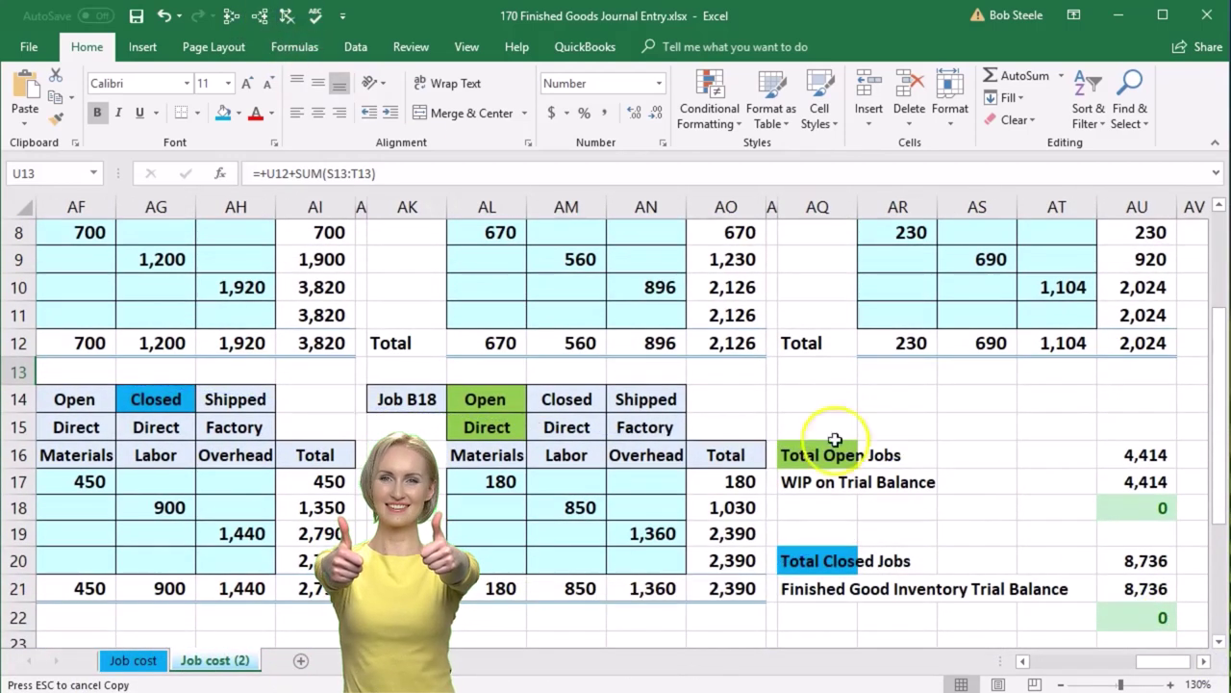
{"action": "left_click", "coordinate": [1155, 550]}
{"action": "left_click", "coordinate": [232, 17]}
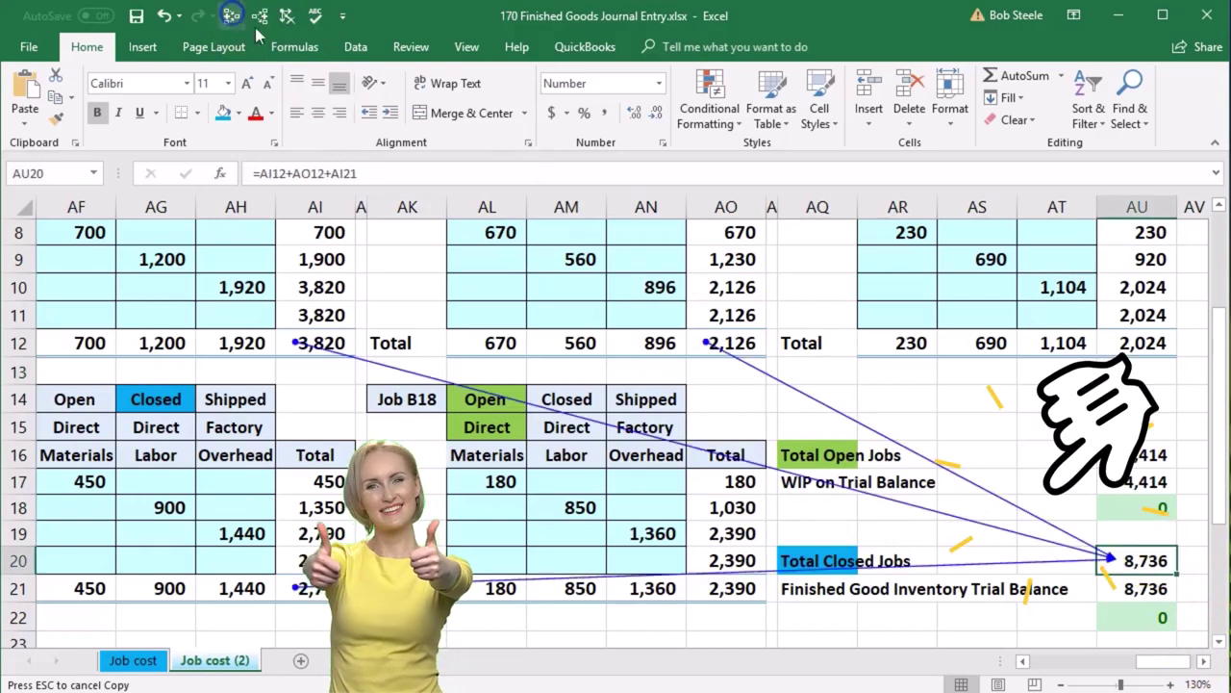
- Trace the precedents of the Finished Good Inventory Trial Balance amount in AU21
{"action": "scroll", "coordinate": [558, 404], "scroll_direction": "up", "scroll_amount": 1}
{"action": "scroll", "coordinate": [866, 501], "scroll_direction": "down", "scroll_amount": 1}
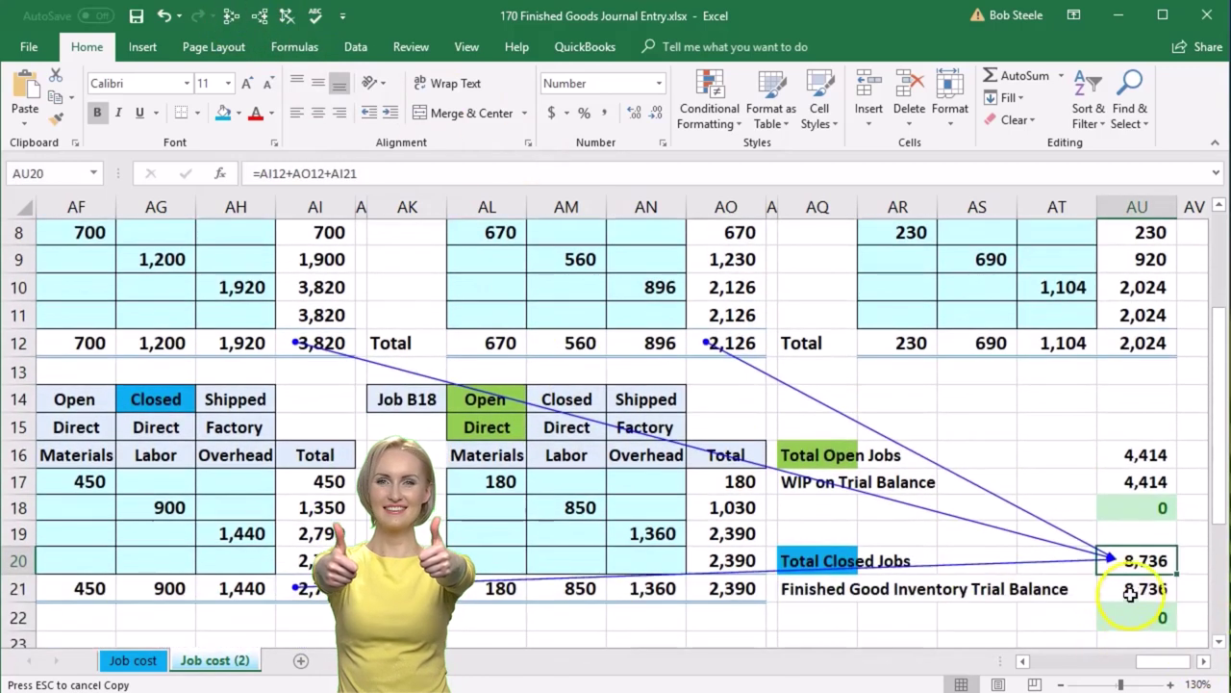
{"action": "left_click", "coordinate": [1130, 593]}
{"action": "left_click", "coordinate": [232, 16]}
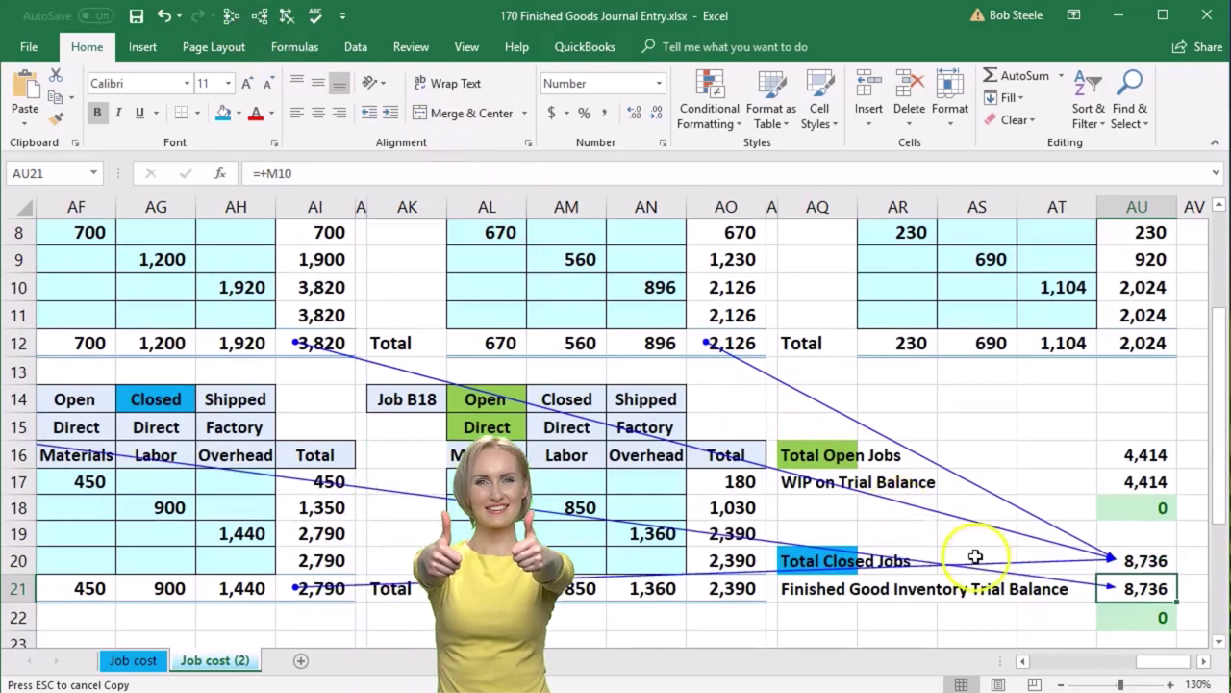
- Follow AU21's trace arrow to the Finished good inventory amount in M10 and check the ledger balance in U18
{"action": "left_click_drag", "start_coordinate": [1159, 660], "coordinate": [1065, 660]}
{"action": "left_click", "coordinate": [742, 283]}
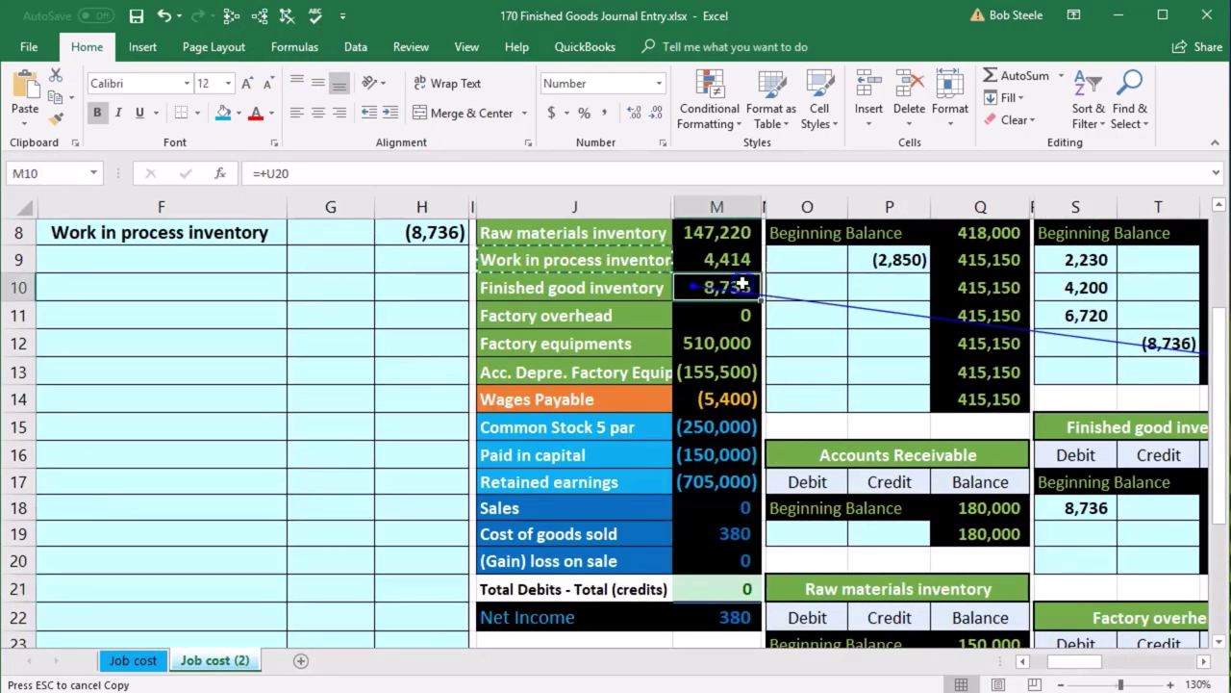
{"action": "left_click_drag", "start_coordinate": [1075, 662], "coordinate": [1084, 662]}
{"action": "scroll", "coordinate": [995, 581], "scroll_direction": "down", "scroll_amount": 1}
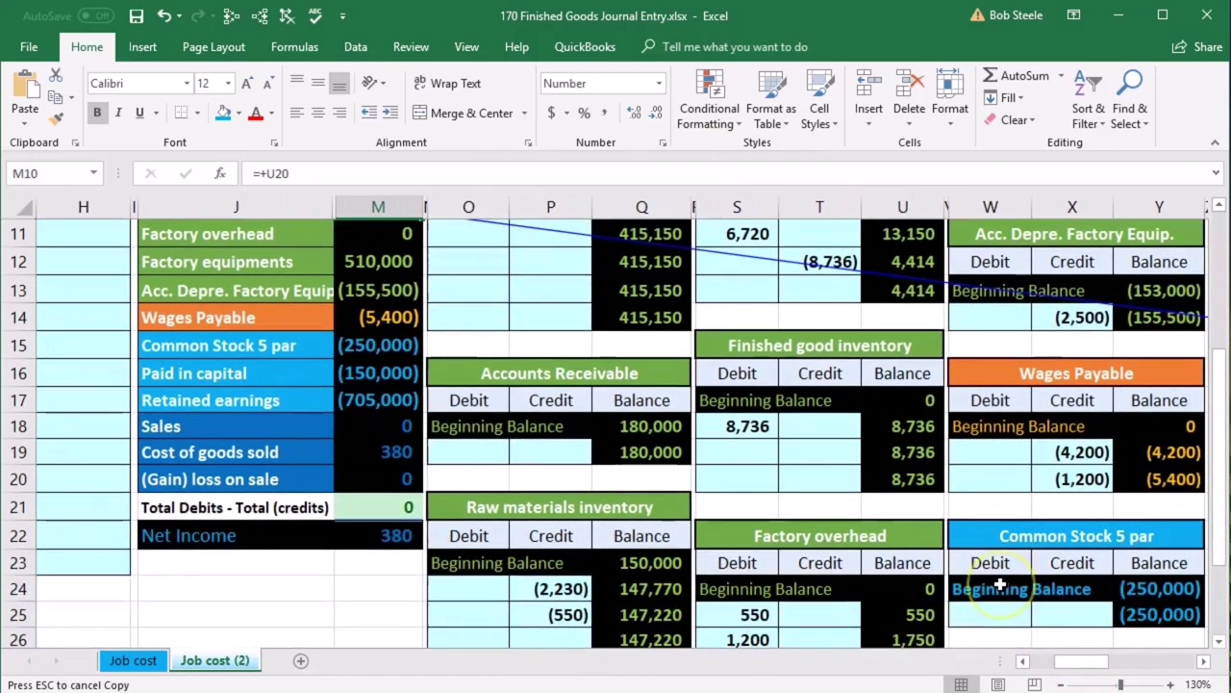
{"action": "left_click", "coordinate": [902, 426]}
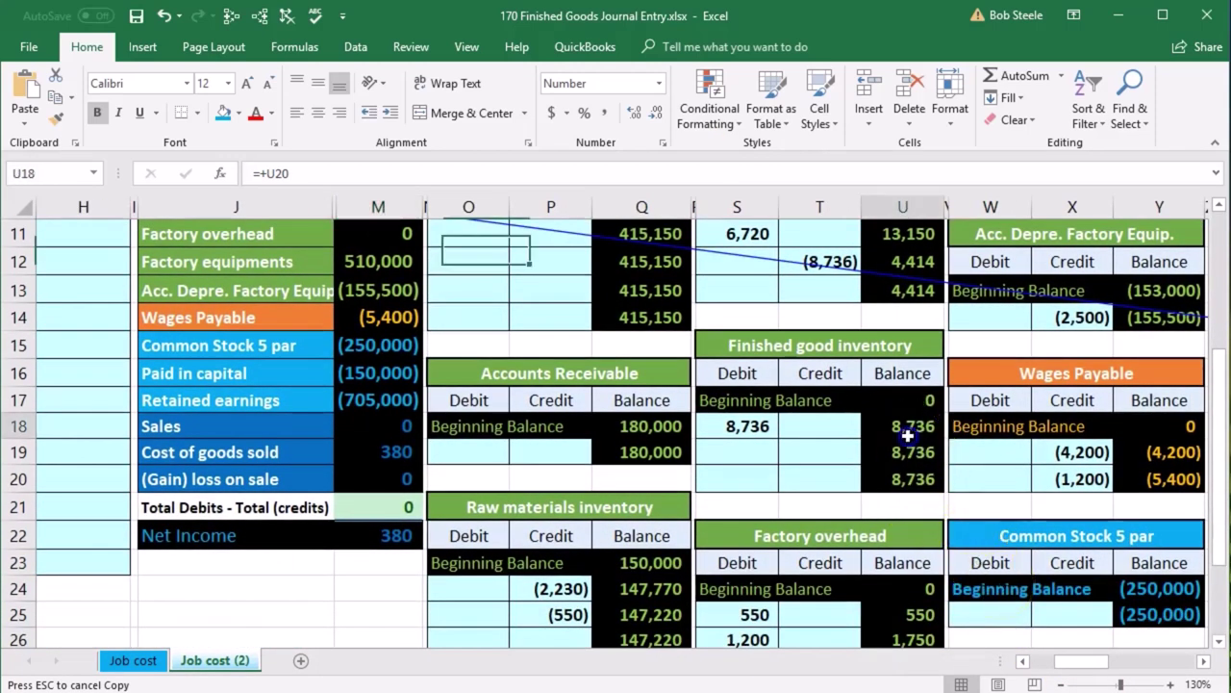
- Return to the job cost sheets and review the open and closed job totals against their trial balance amounts
{"action": "left_click_drag", "start_coordinate": [1097, 662], "coordinate": [1190, 663]}
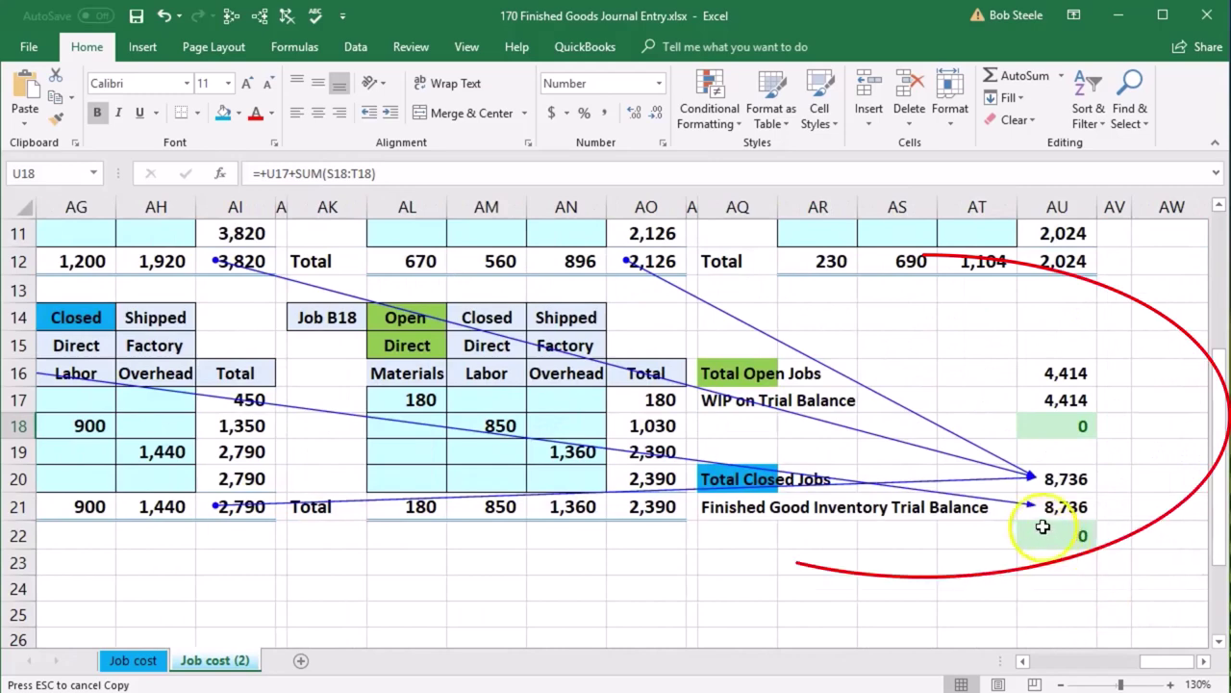
{"action": "left_click", "coordinate": [922, 543]}
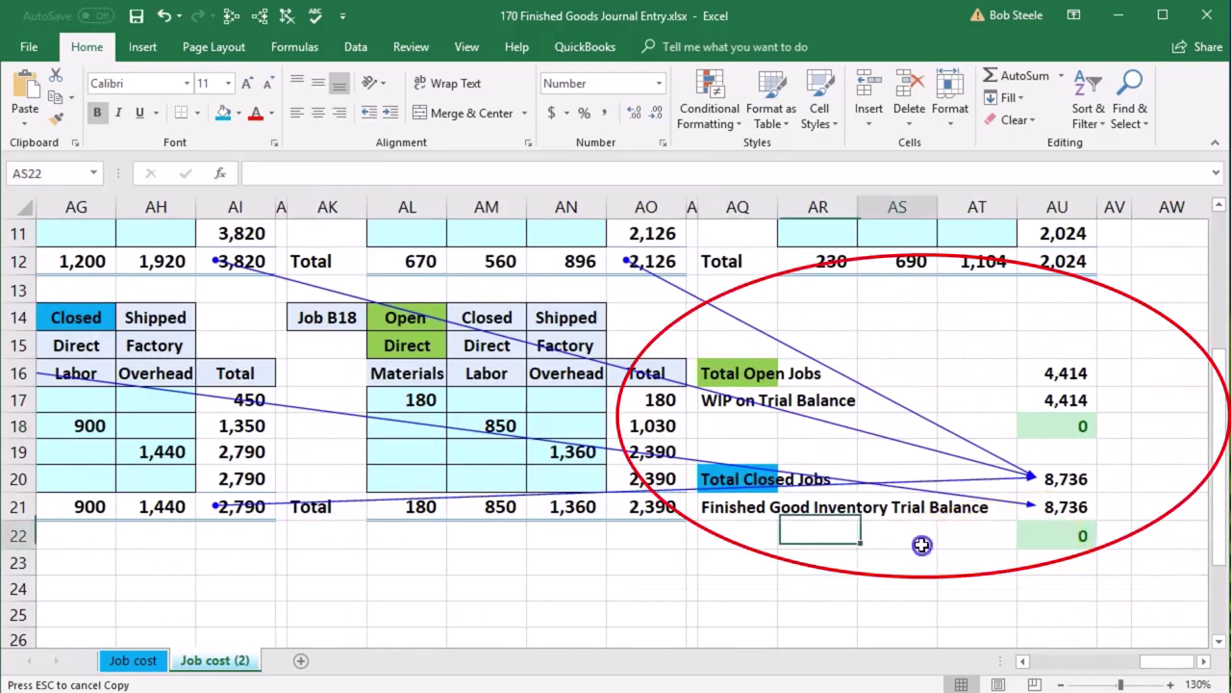
{"action": "scroll", "coordinate": [921, 544], "scroll_direction": "up", "scroll_amount": 2}
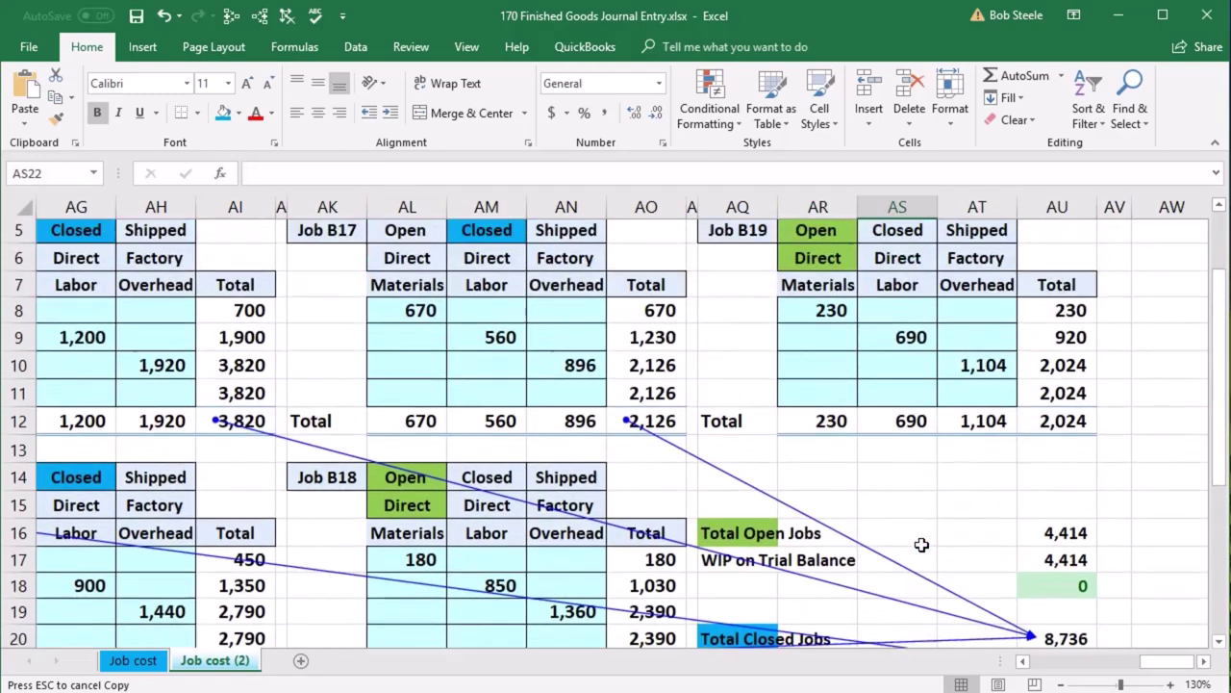